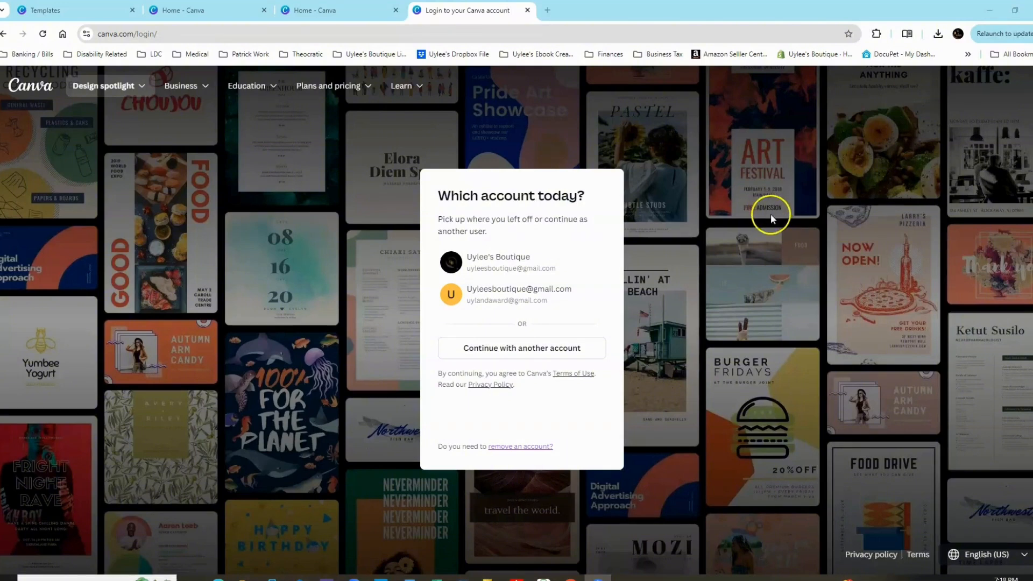
Go from the login page to the canva.com home page and look it over.
{"action": "left_click", "coordinate": [168, 33]}
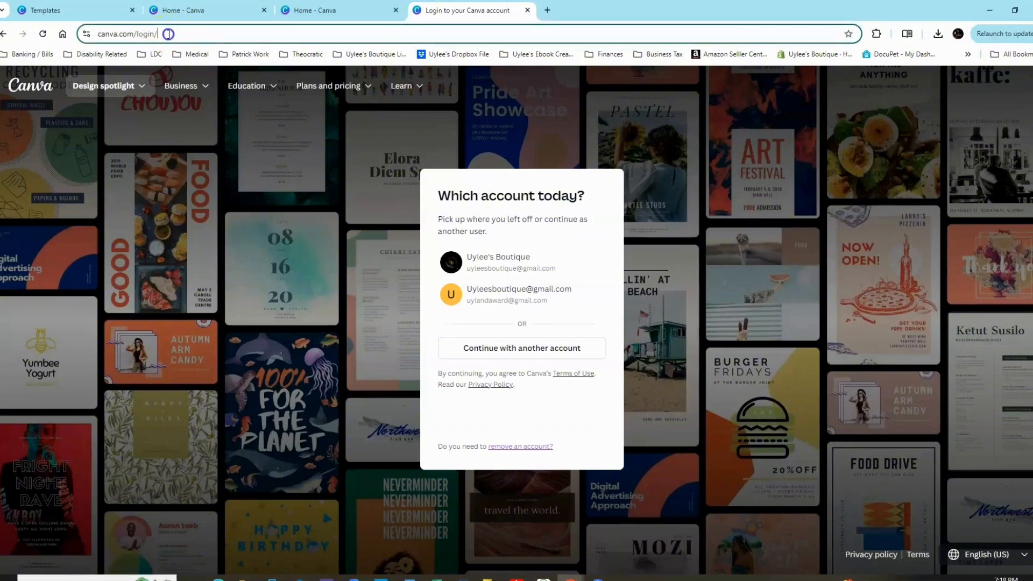
{"action": "left_click", "coordinate": [187, 33]}
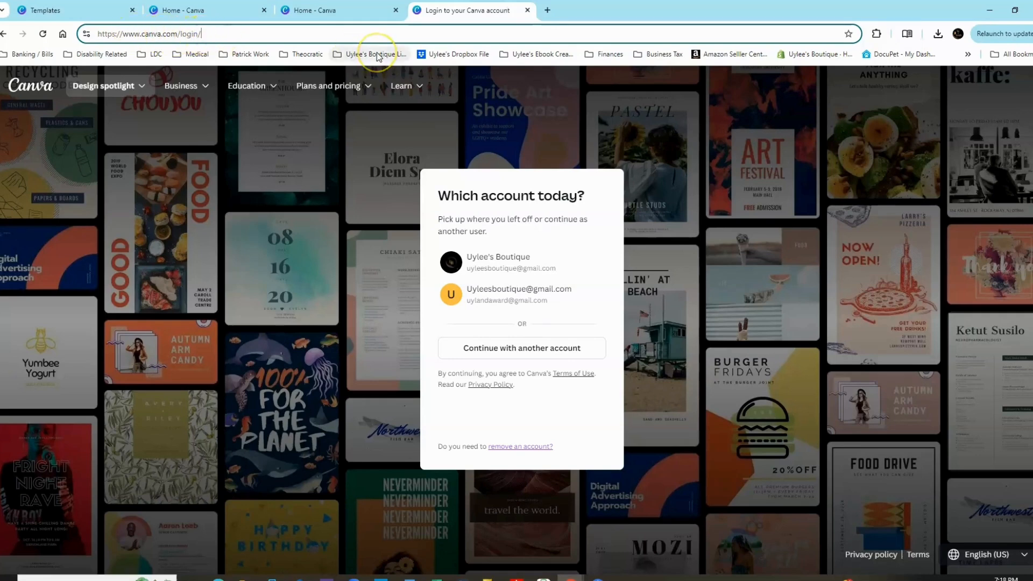
{"action": "key", "text": "BackSpace"}
{"action": "key", "text": "BackSpace"}
{"action": "key", "text": "BackSpace"}
{"action": "key", "text": "BackSpace"}
{"action": "key", "text": "BackSpace"}
{"action": "key", "text": "BackSpace"}
{"action": "key", "text": "BackSpace"}
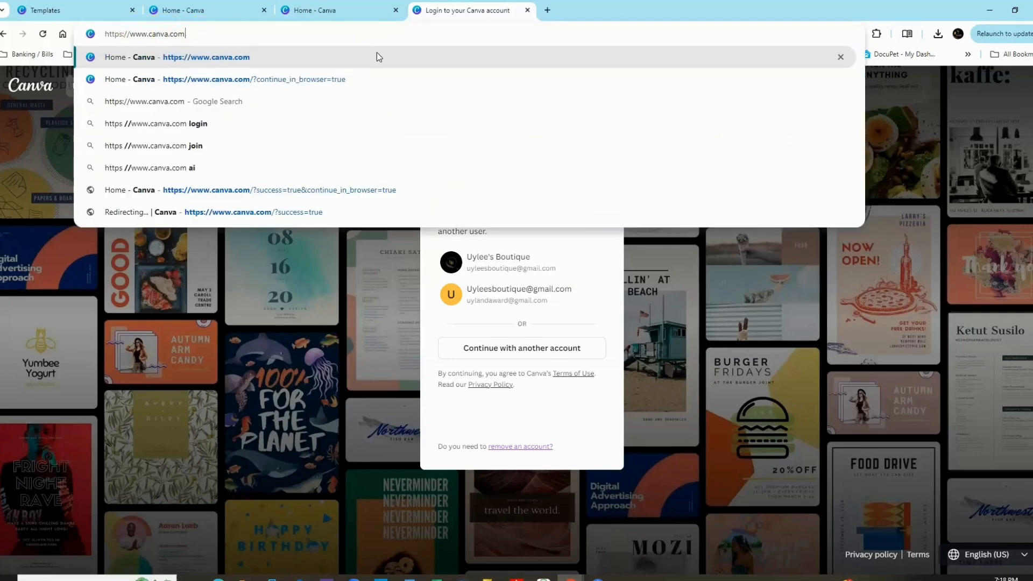
{"action": "left_click", "coordinate": [376, 56]}
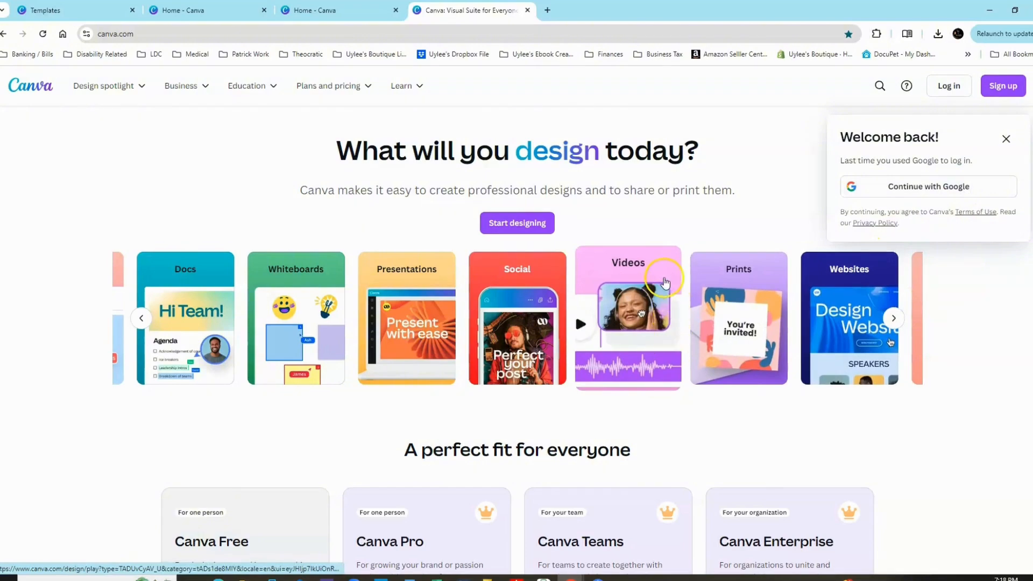
{"action": "scroll", "coordinate": [666, 281], "scroll_direction": "down", "scroll_amount": 1}
{"action": "scroll", "coordinate": [666, 281], "scroll_direction": "up", "scroll_amount": 1}
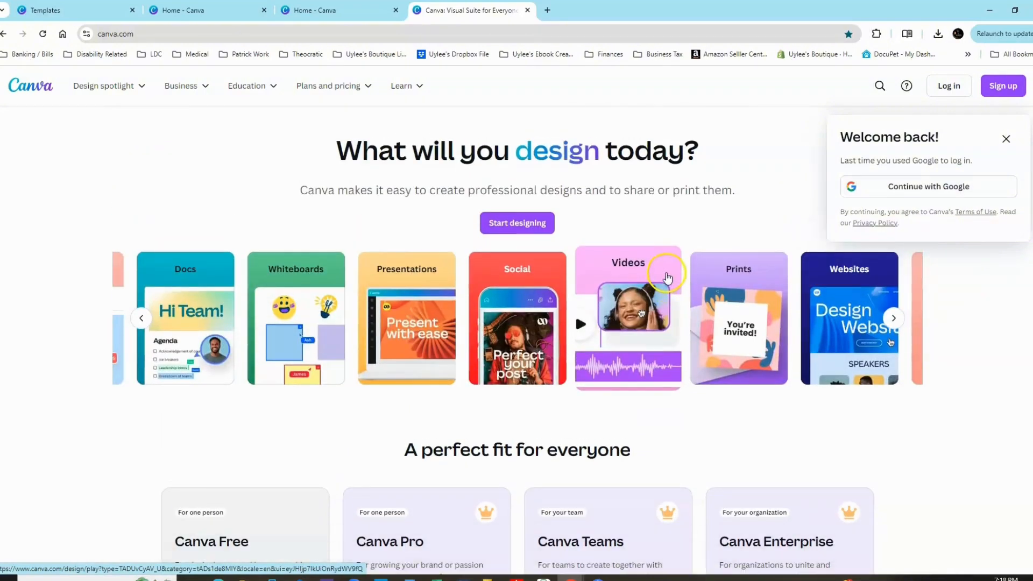
Sign in to Canva with the existing Google account and continue in the browser instead of the desktop app.
{"action": "left_click", "coordinate": [1004, 87]}
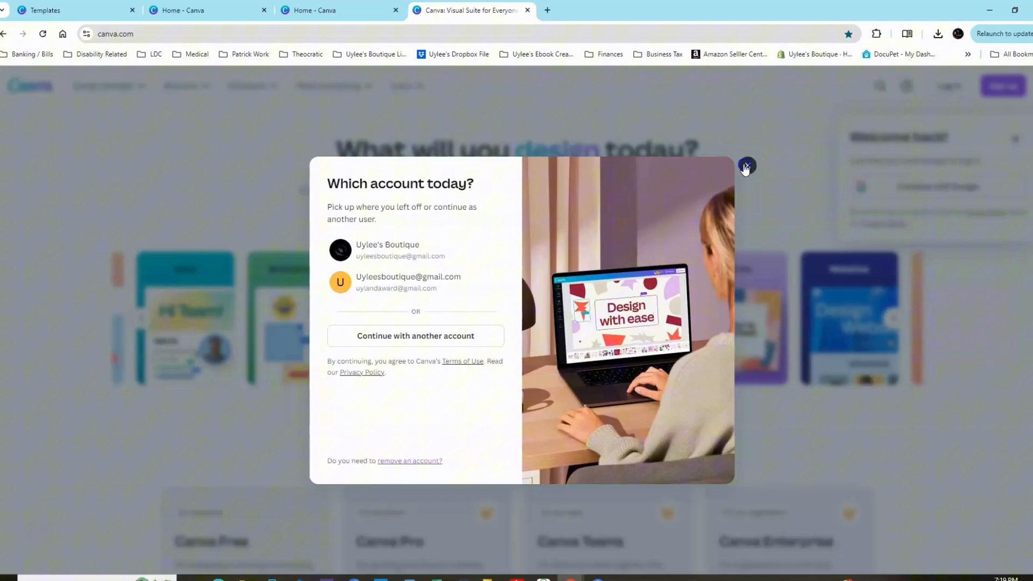
{"action": "left_click", "coordinate": [745, 167]}
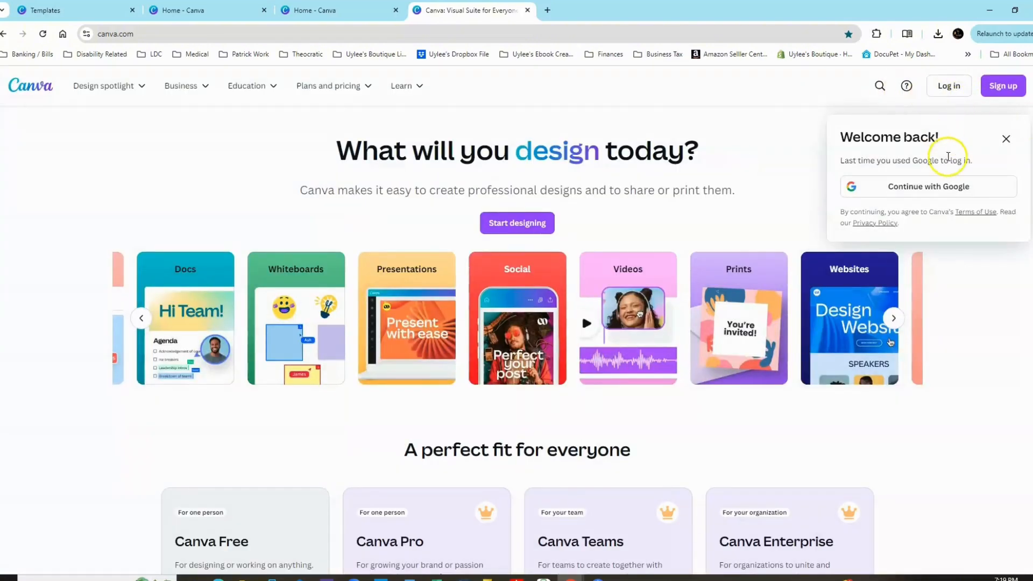
{"action": "left_click", "coordinate": [922, 188]}
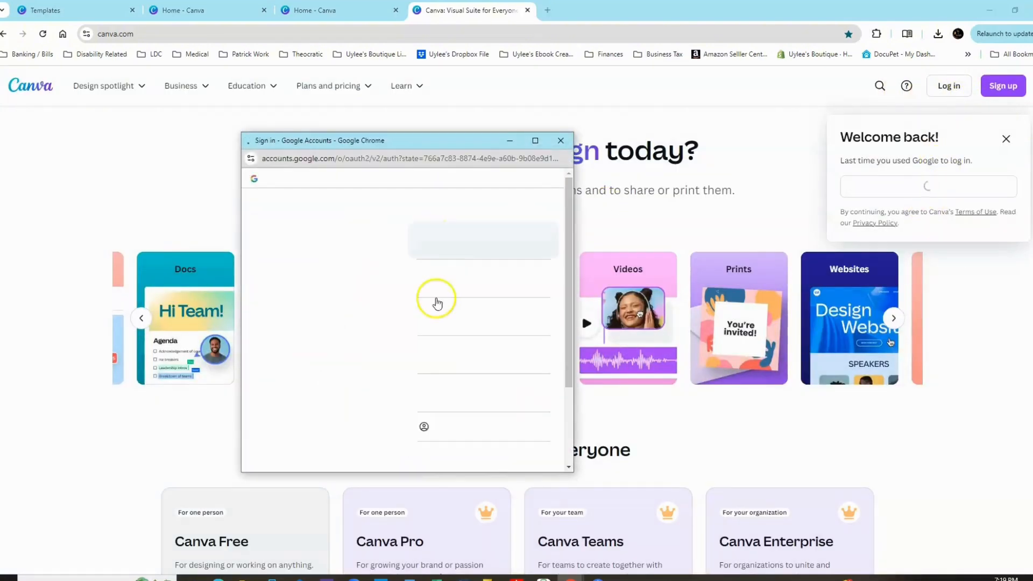
{"action": "left_click", "coordinate": [485, 251]}
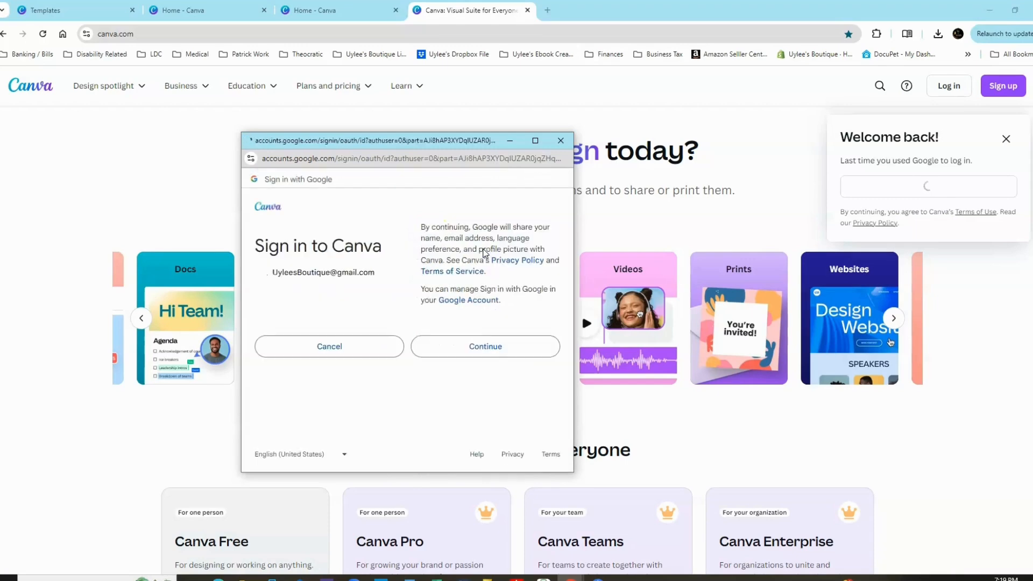
{"action": "left_click", "coordinate": [491, 347]}
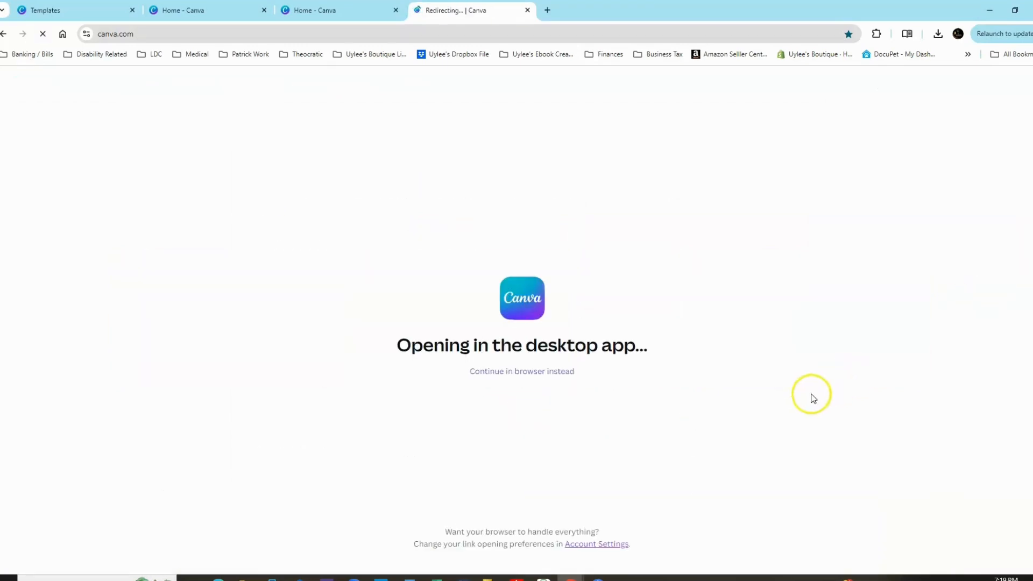
{"action": "left_click", "coordinate": [558, 373]}
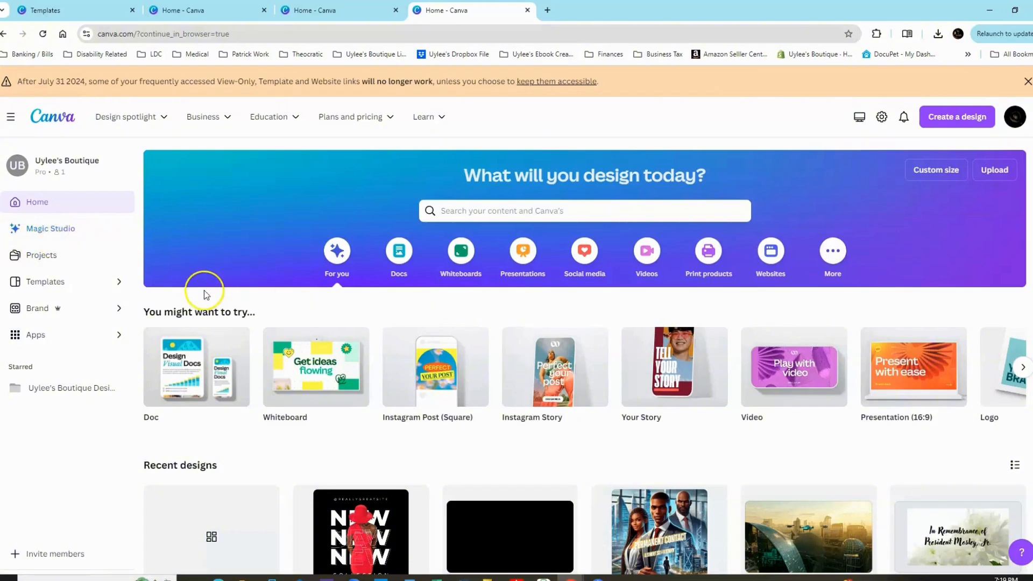
Look through the account's Projects page and the Templates gallery.
{"action": "left_click", "coordinate": [52, 257]}
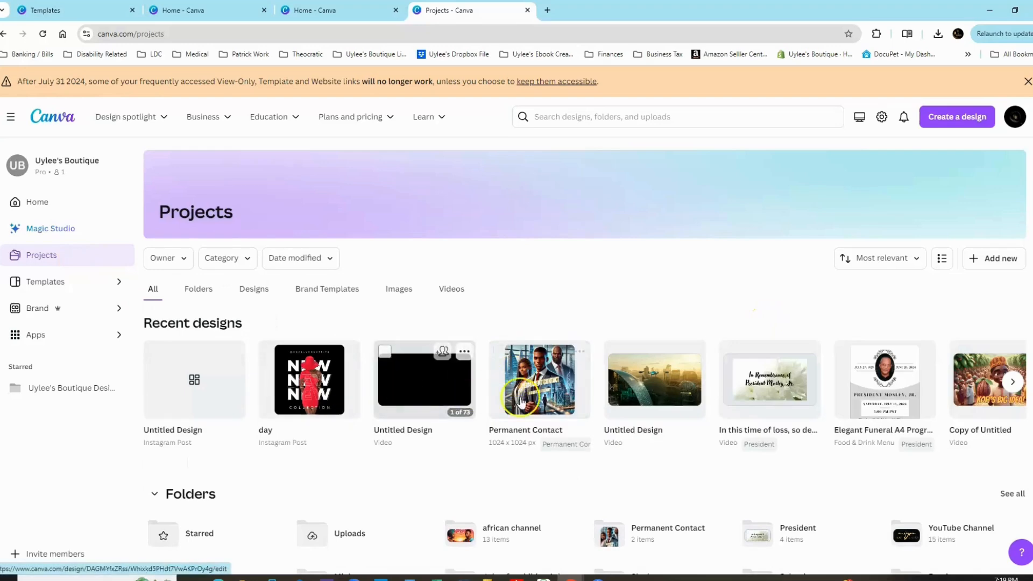
{"action": "left_click", "coordinate": [35, 282]}
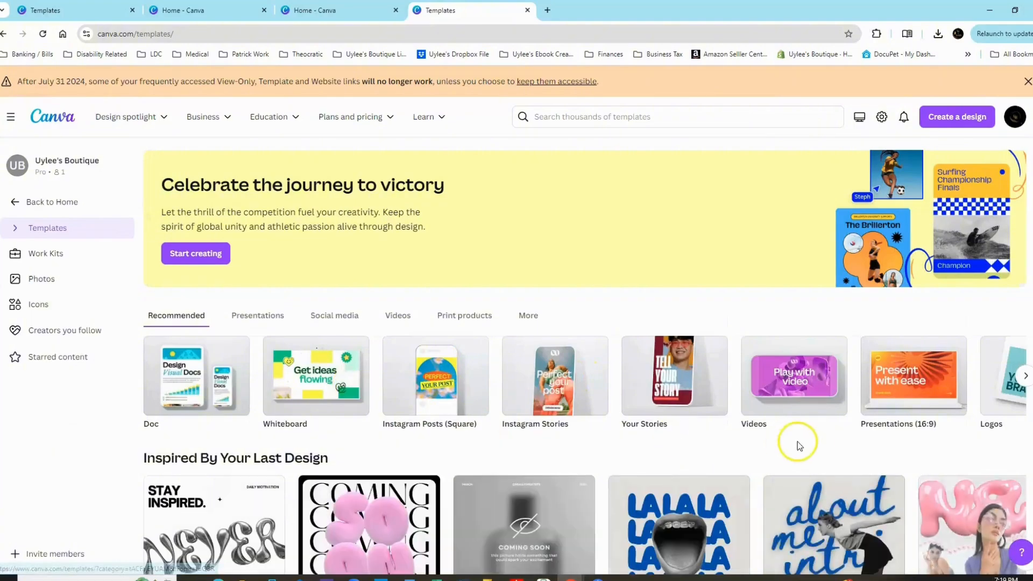
{"action": "scroll", "coordinate": [860, 418], "scroll_direction": "down", "scroll_amount": 1}
{"action": "scroll", "coordinate": [860, 417], "scroll_direction": "down", "scroll_amount": 8}
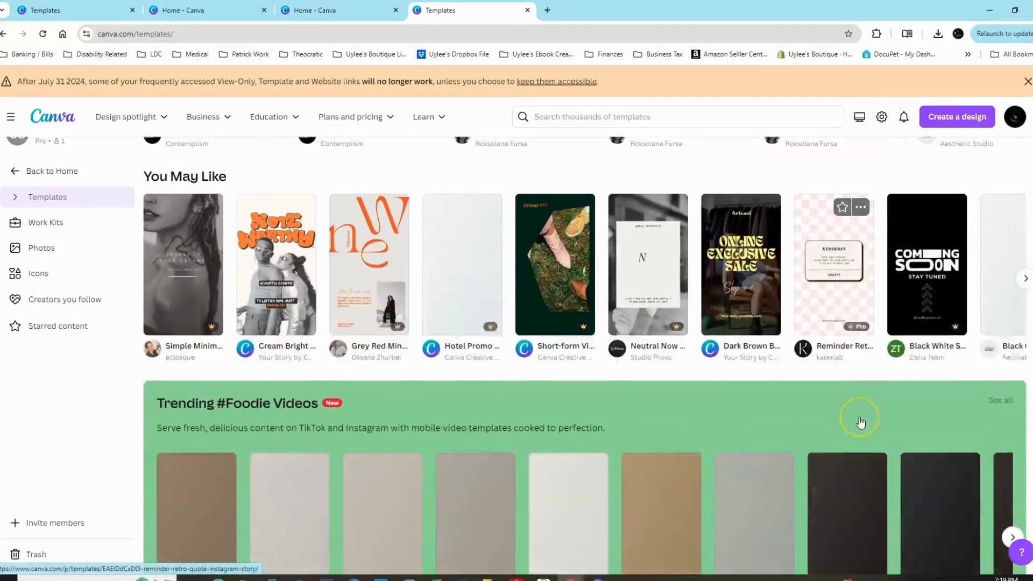
{"action": "scroll", "coordinate": [860, 422], "scroll_direction": "up", "scroll_amount": 10}
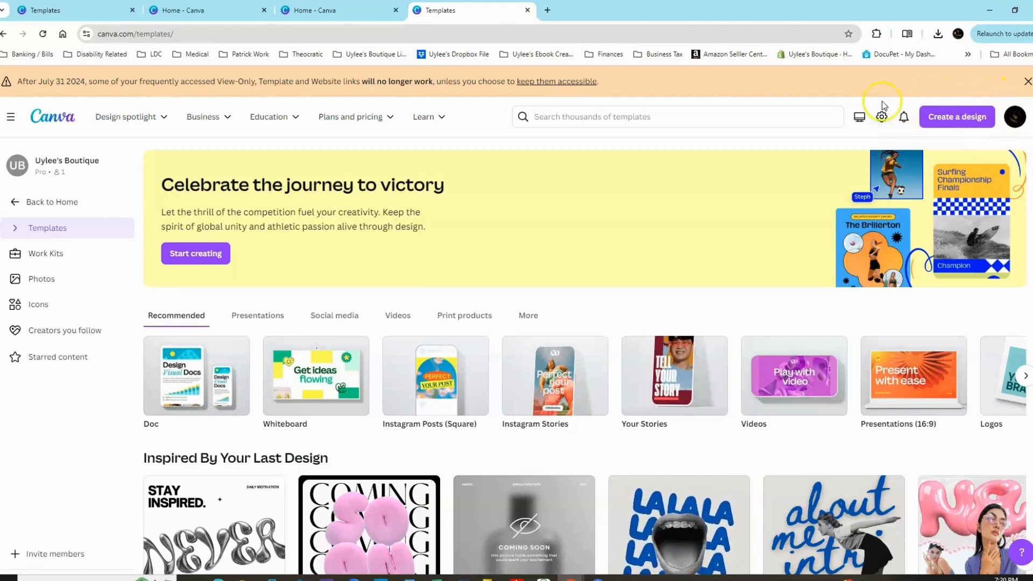
Search the new-design types for "instagram" and create a blank Instagram Post (Portrait), 1080 × 1350 px, in the browser.
{"action": "left_click", "coordinate": [957, 118]}
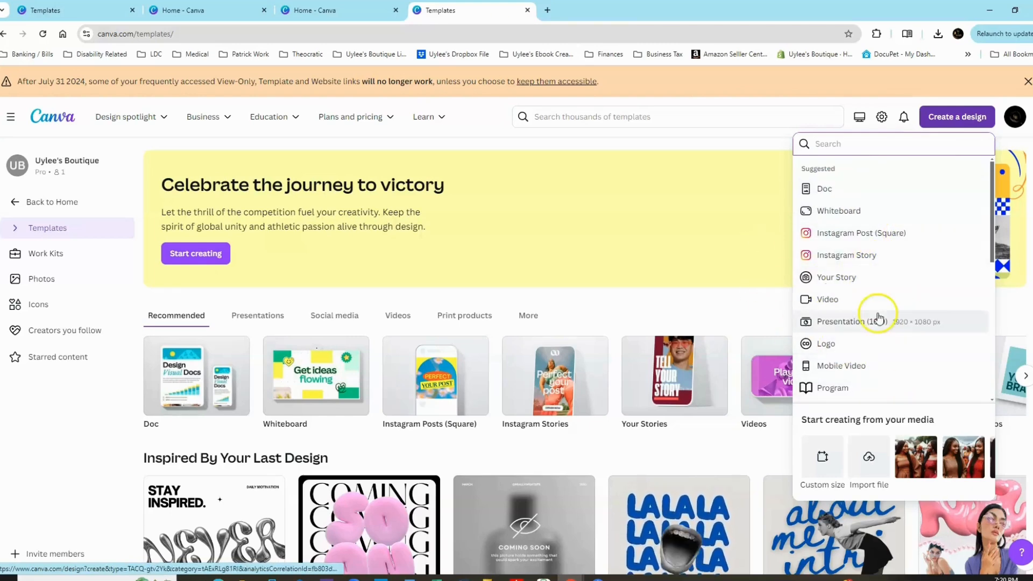
{"action": "scroll", "coordinate": [876, 316], "scroll_direction": "down", "scroll_amount": 6}
{"action": "scroll", "coordinate": [872, 317], "scroll_direction": "up", "scroll_amount": 6}
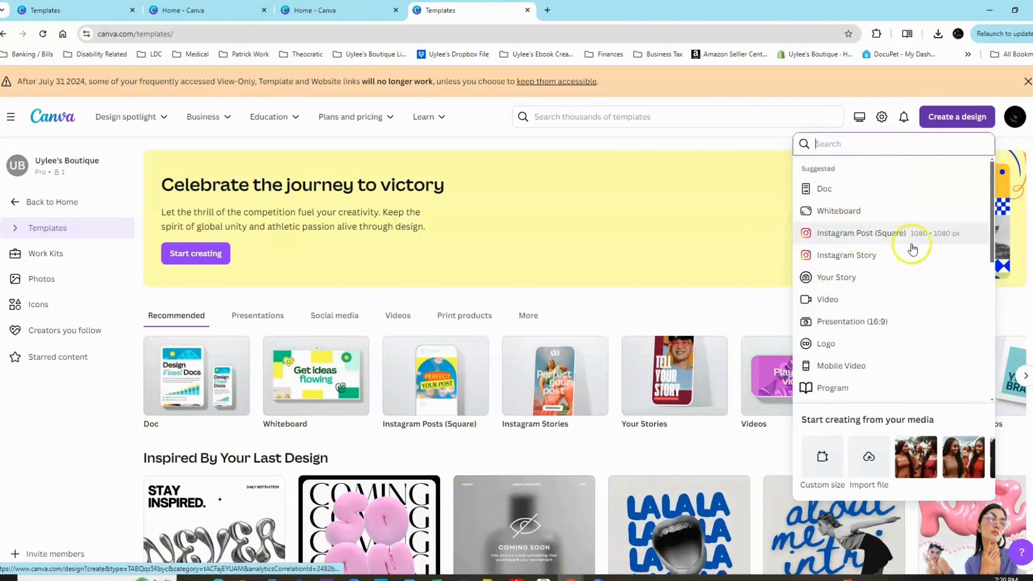
{"action": "left_click", "coordinate": [871, 151]}
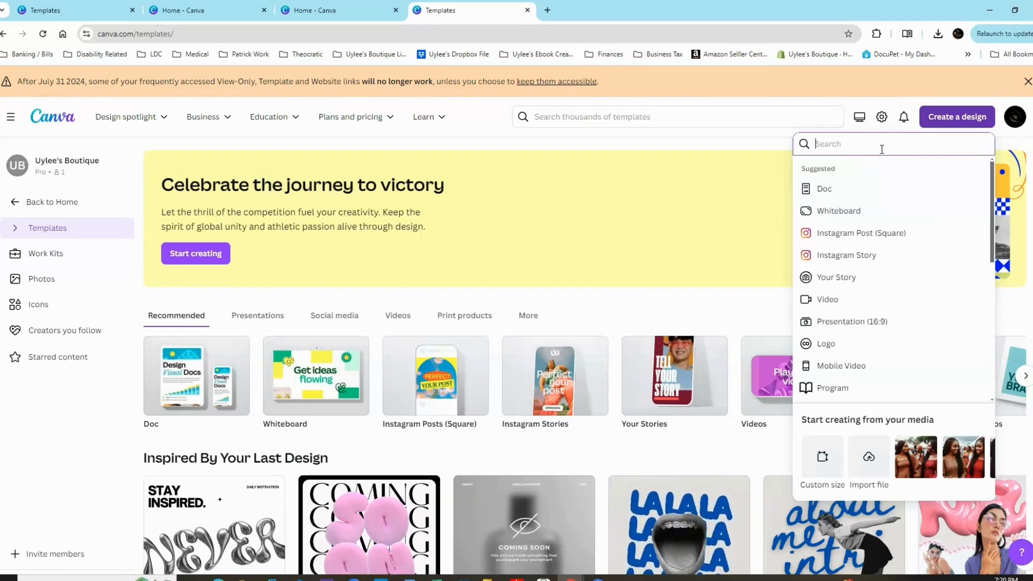
{"action": "type", "text": "instagram"}
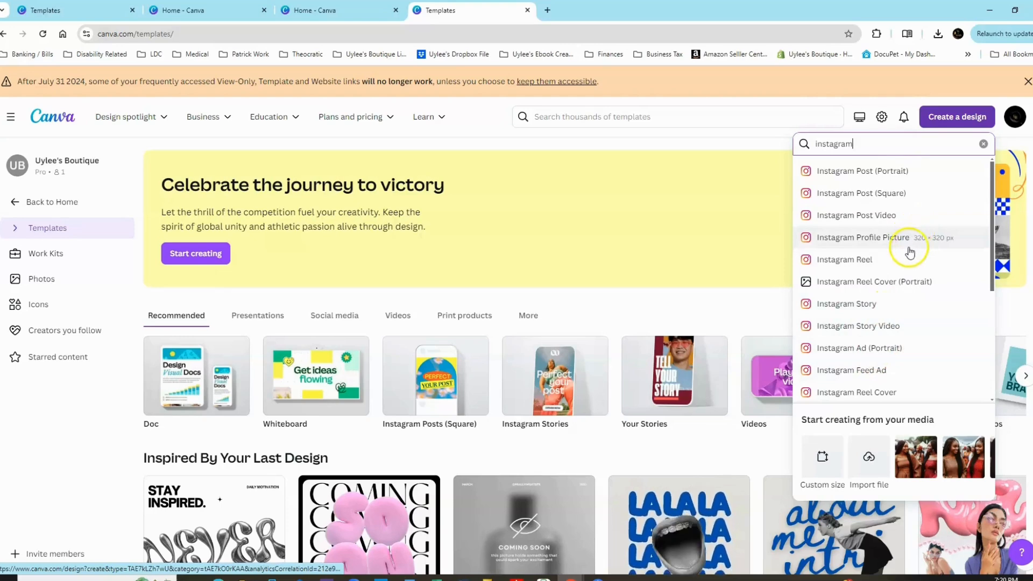
{"action": "left_click", "coordinate": [874, 171]}
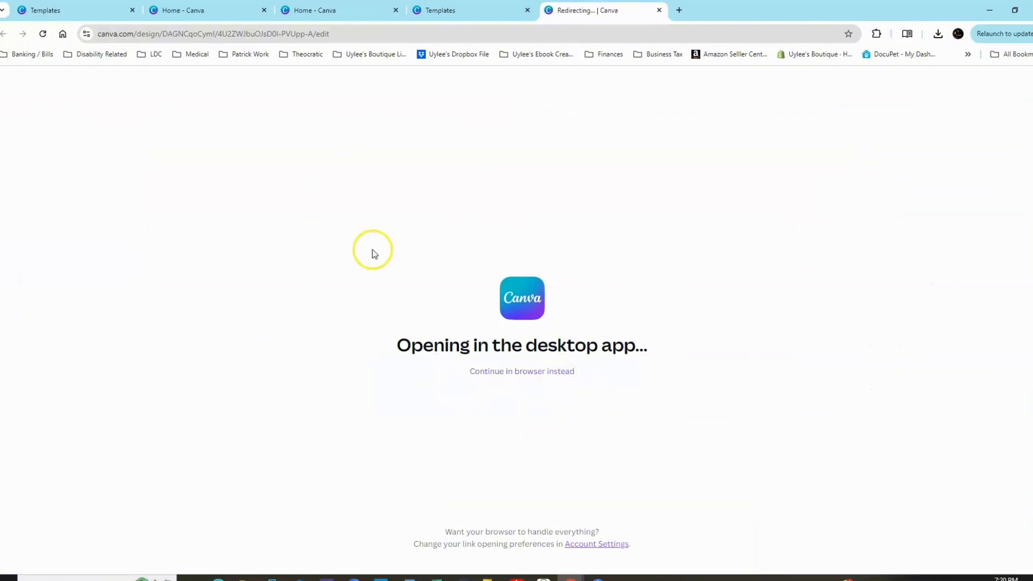
{"action": "left_click", "coordinate": [517, 372]}
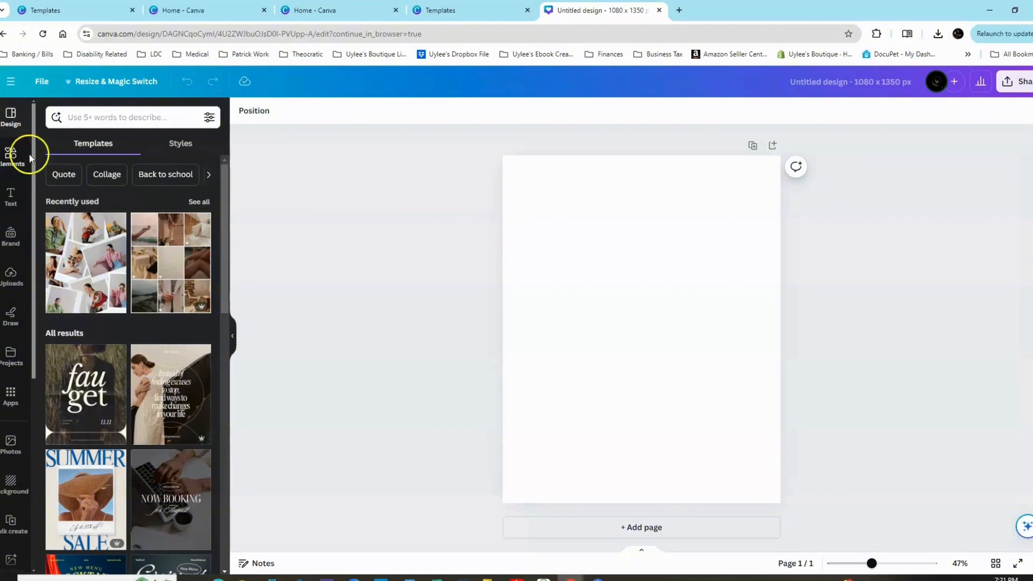
Browse the Elements library, including its full graphics collection, stickers, photos, videos and audio.
{"action": "left_click", "coordinate": [10, 157]}
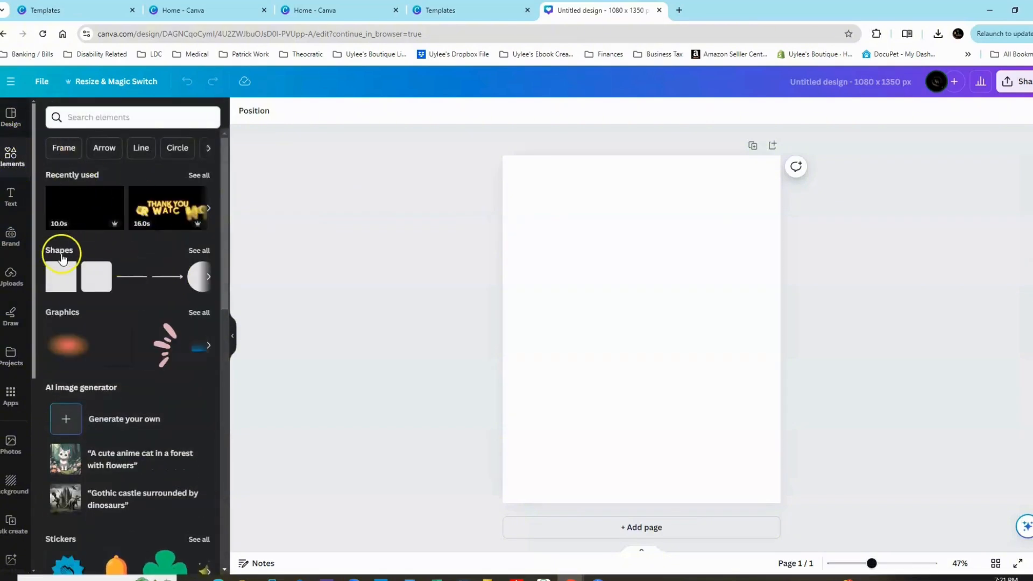
{"action": "scroll", "coordinate": [111, 316], "scroll_direction": "down", "scroll_amount": 2}
{"action": "left_click", "coordinate": [199, 207]}
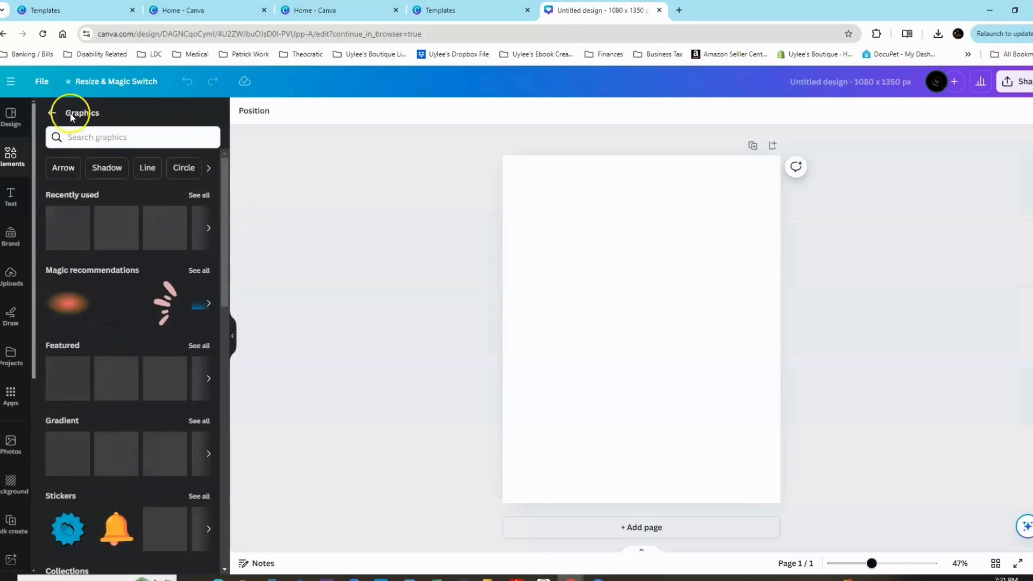
{"action": "left_click", "coordinate": [52, 113]}
{"action": "scroll", "coordinate": [132, 356], "scroll_direction": "down", "scroll_amount": 2}
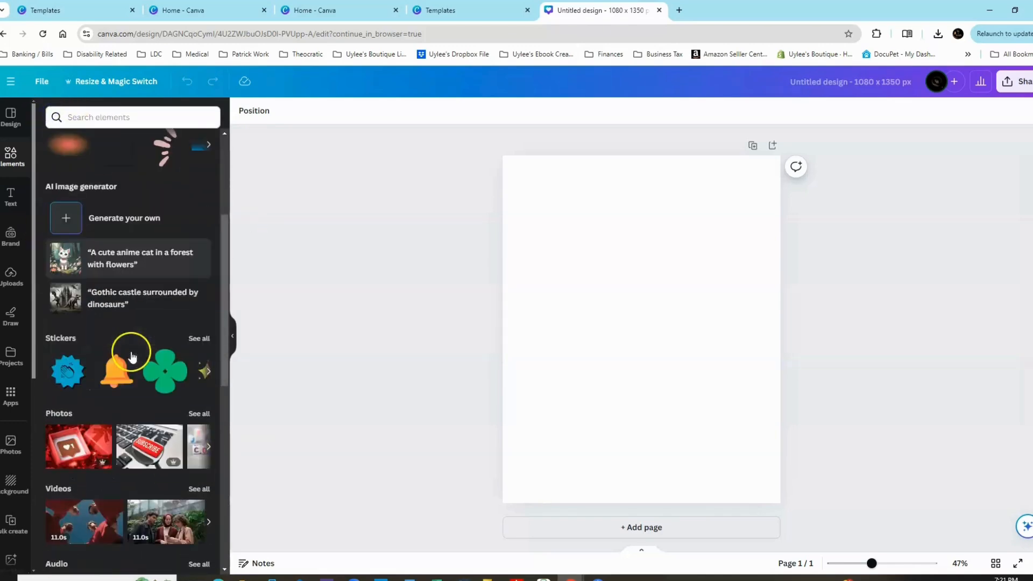
{"action": "scroll", "coordinate": [132, 357], "scroll_direction": "down", "scroll_amount": 3}
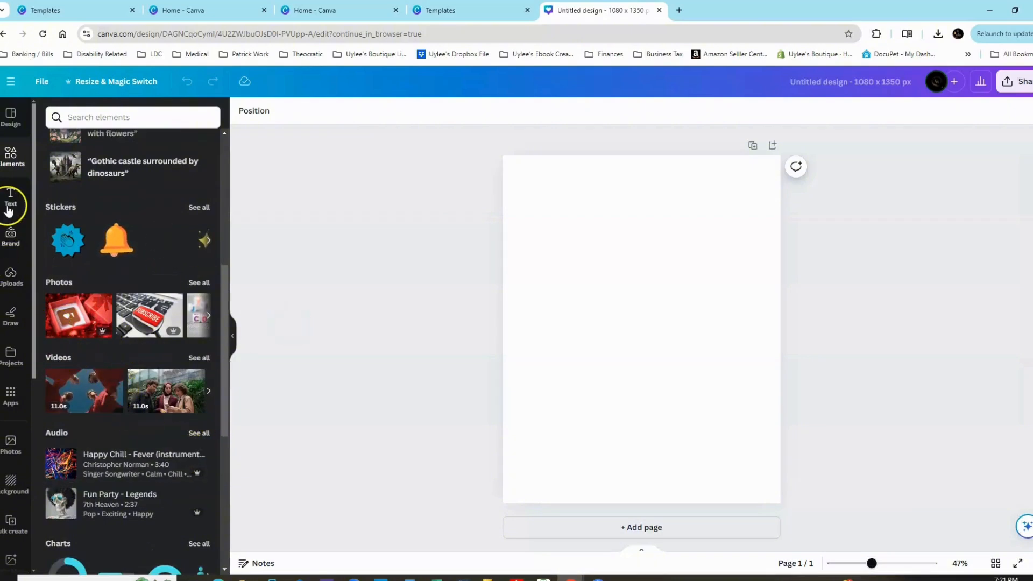
Review the default text styles and font combinations available for the design.
{"action": "left_click", "coordinate": [9, 200]}
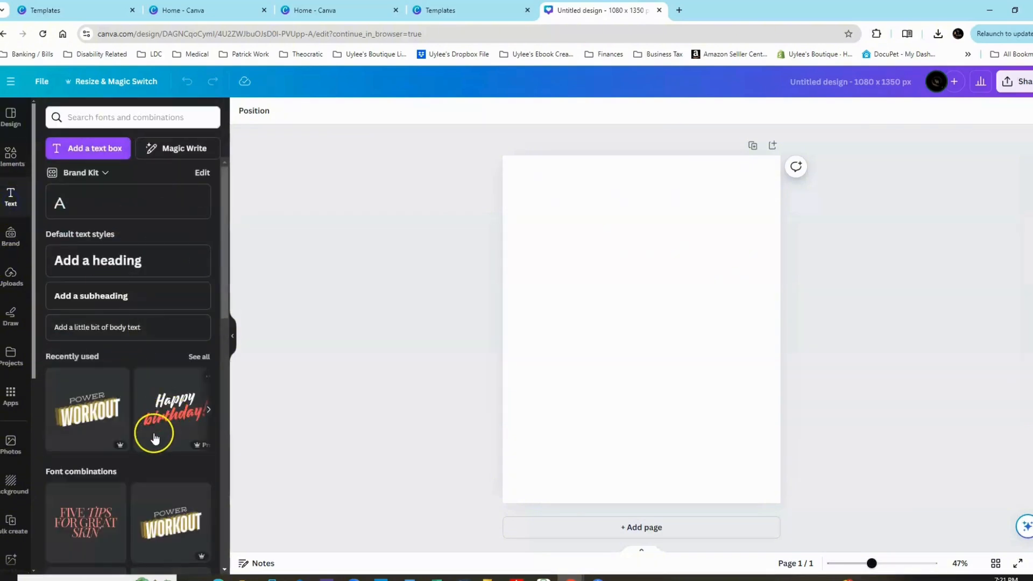
{"action": "scroll", "coordinate": [127, 303], "scroll_direction": "down", "scroll_amount": 10}
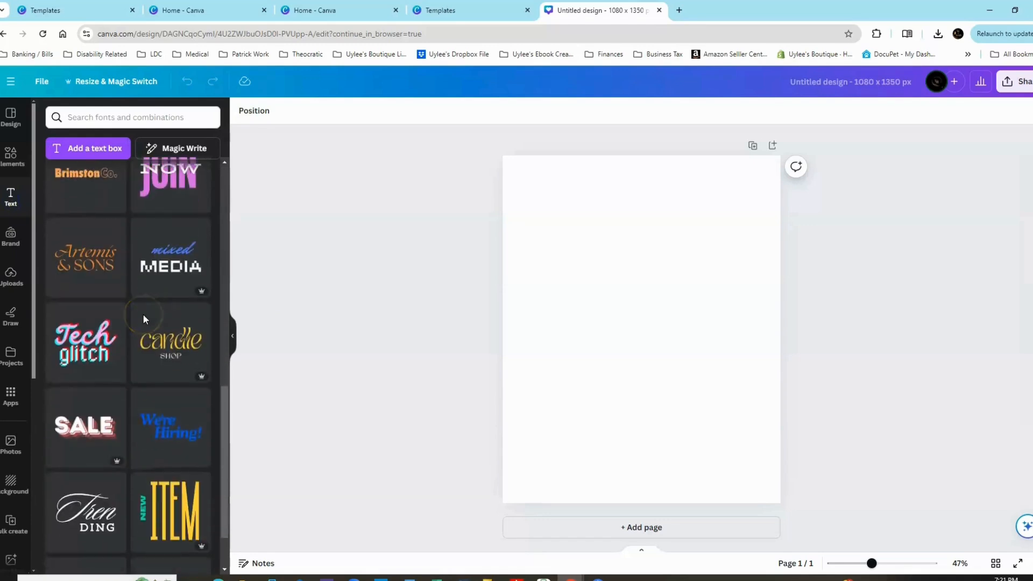
{"action": "scroll", "coordinate": [143, 316], "scroll_direction": "down", "scroll_amount": 2}
{"action": "scroll", "coordinate": [143, 318], "scroll_direction": "up", "scroll_amount": 12}
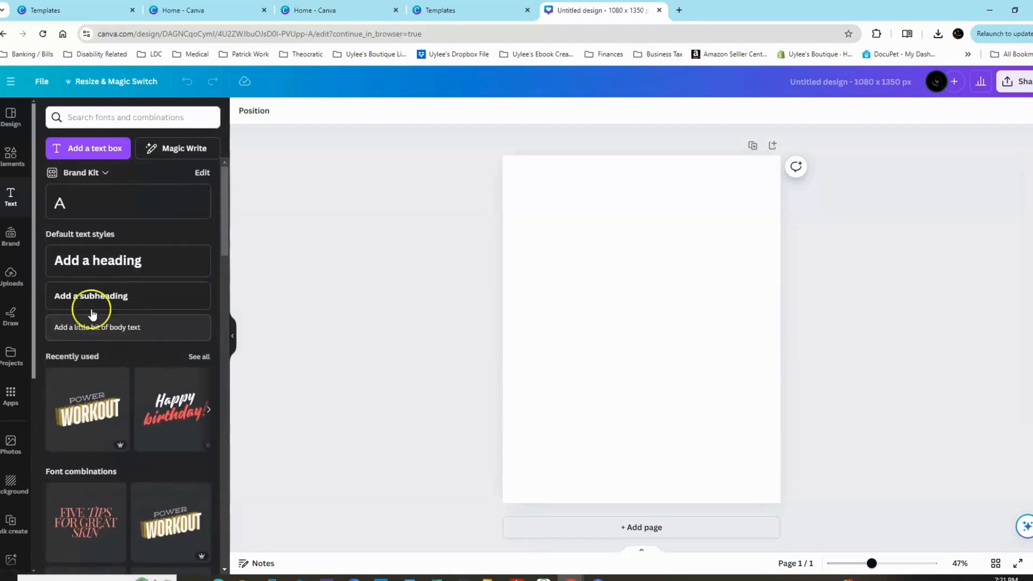
Review the Brand Kit's templates, logos, colour palettes and fonts.
{"action": "left_click", "coordinate": [14, 247]}
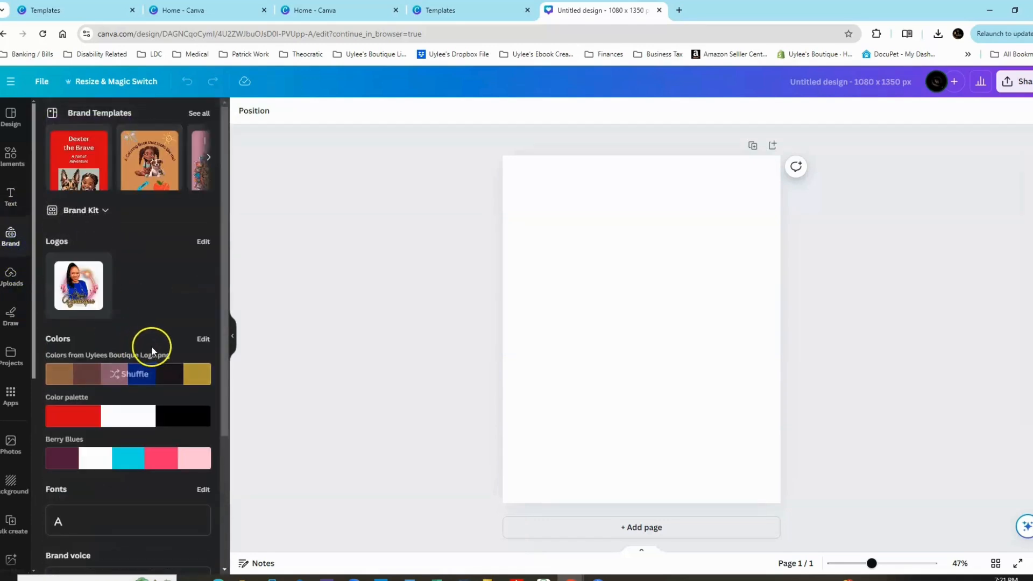
{"action": "scroll", "coordinate": [150, 342], "scroll_direction": "down", "scroll_amount": 2}
{"action": "scroll", "coordinate": [150, 341], "scroll_direction": "down", "scroll_amount": 1}
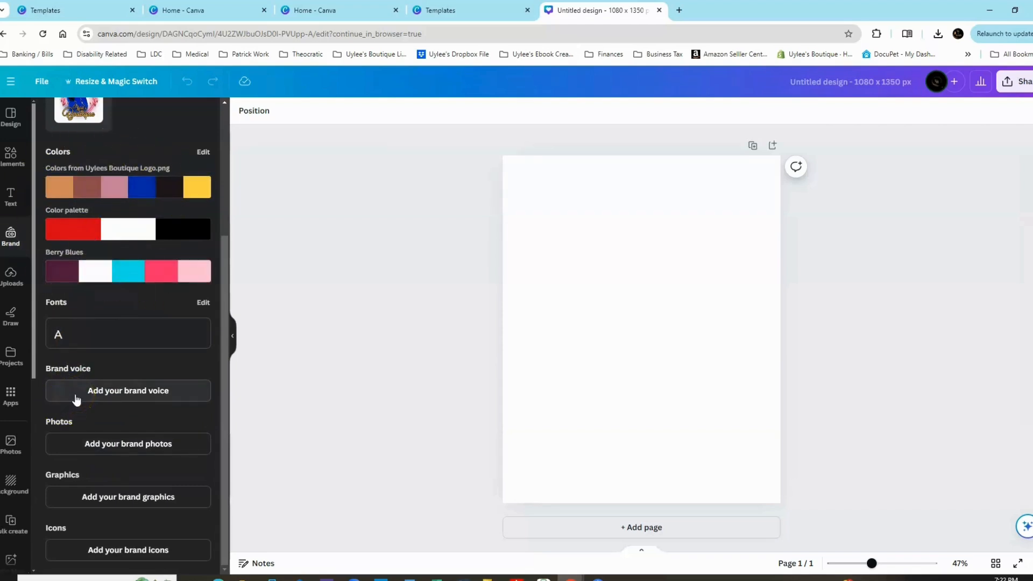
View the uploaded audio, video and image files.
{"action": "left_click", "coordinate": [12, 277]}
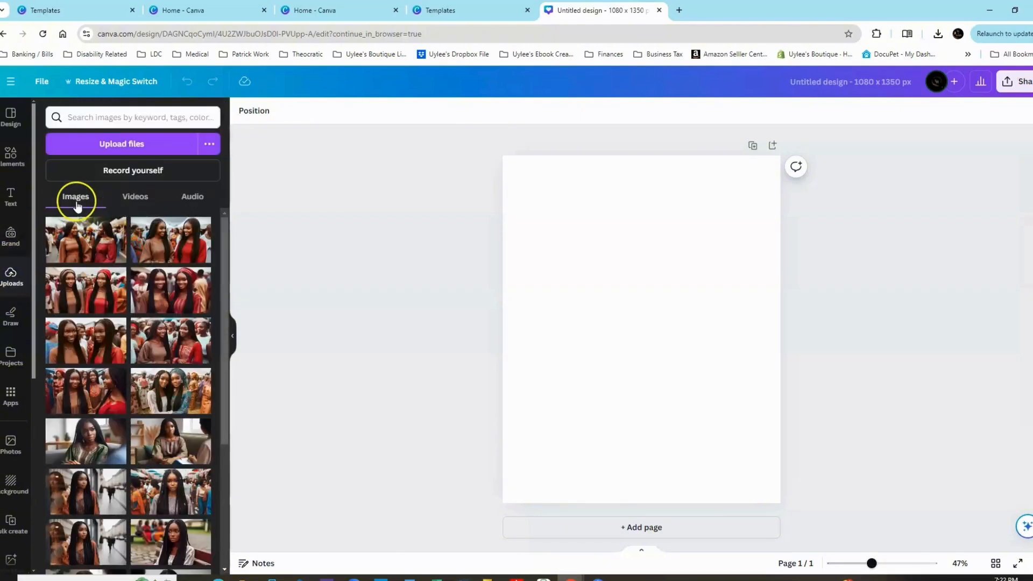
{"action": "left_click", "coordinate": [191, 198]}
{"action": "left_click", "coordinate": [139, 199]}
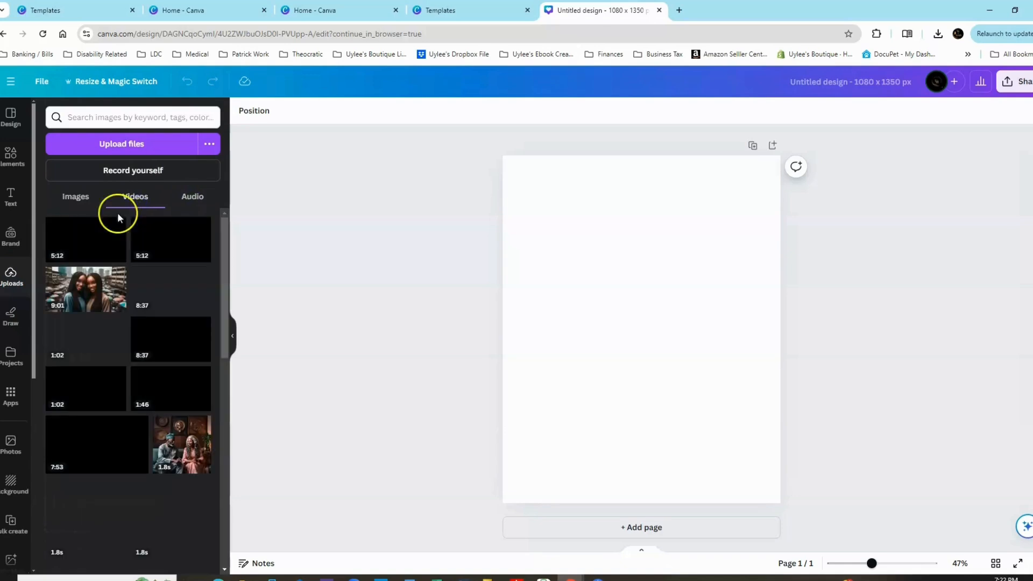
{"action": "left_click", "coordinate": [74, 203]}
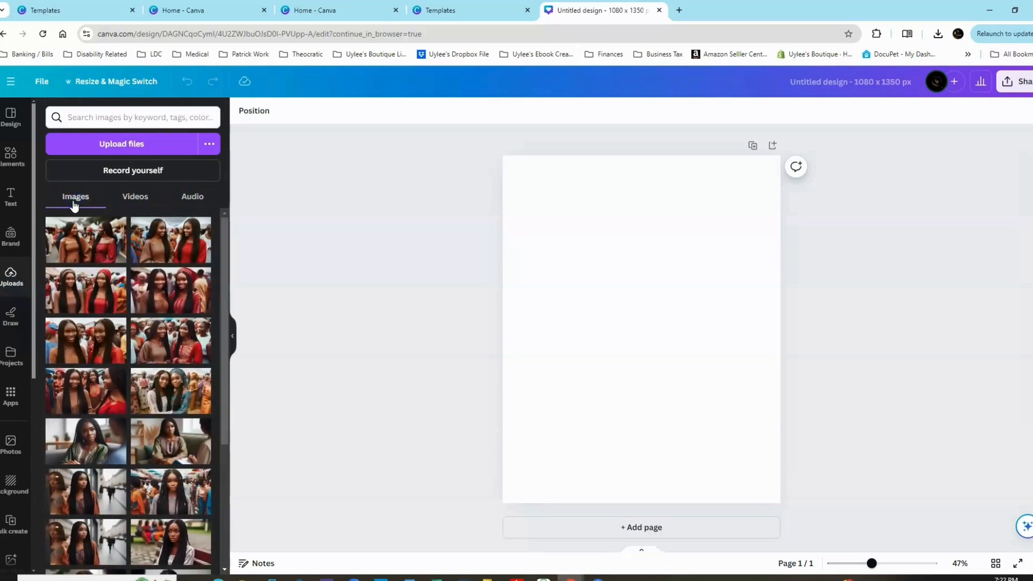
View the drawing tools and the list of existing projects and folders.
{"action": "scroll", "coordinate": [2, 290], "scroll_direction": "down", "scroll_amount": 1}
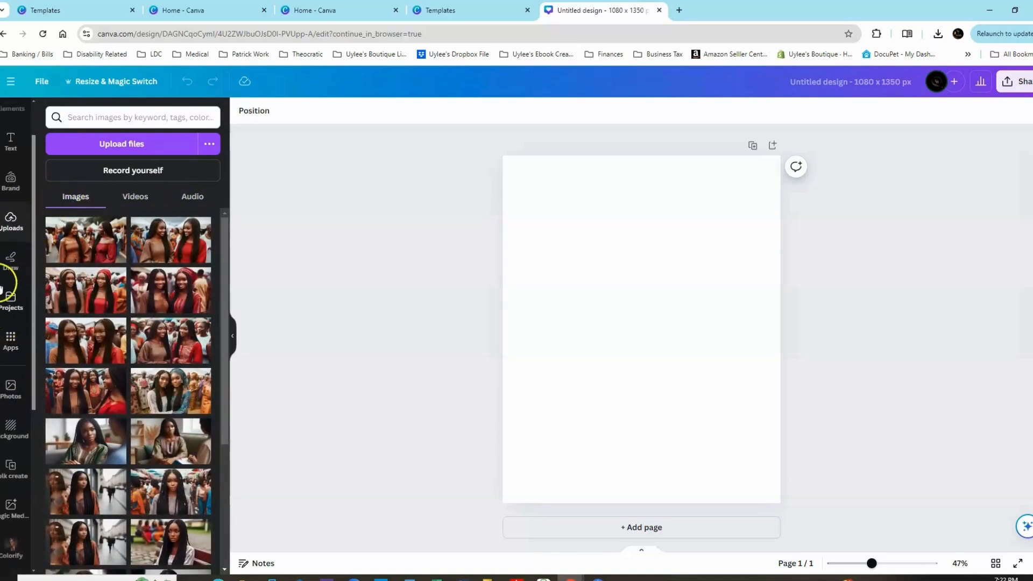
{"action": "left_click", "coordinate": [10, 261]}
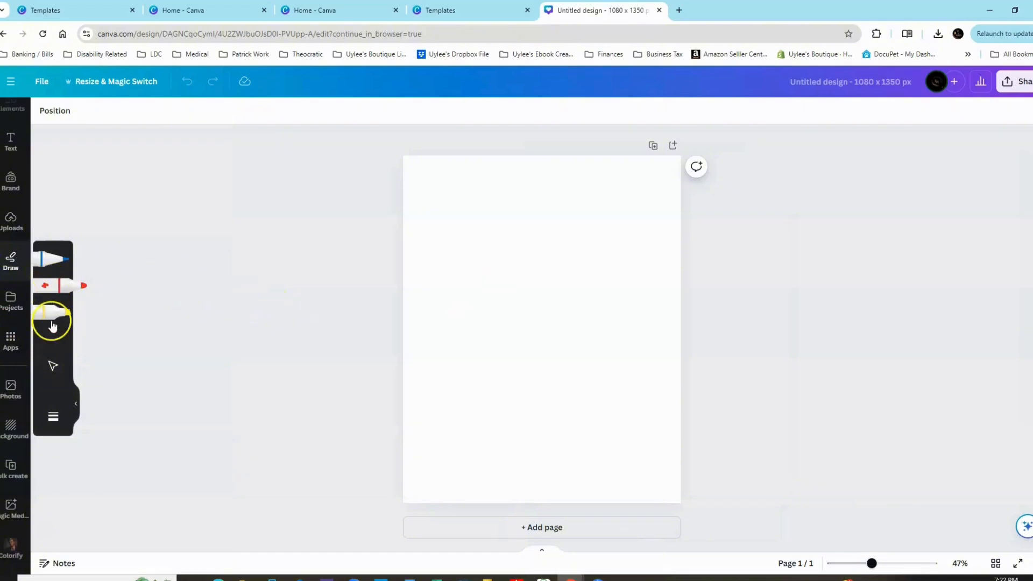
{"action": "left_click", "coordinate": [12, 305]}
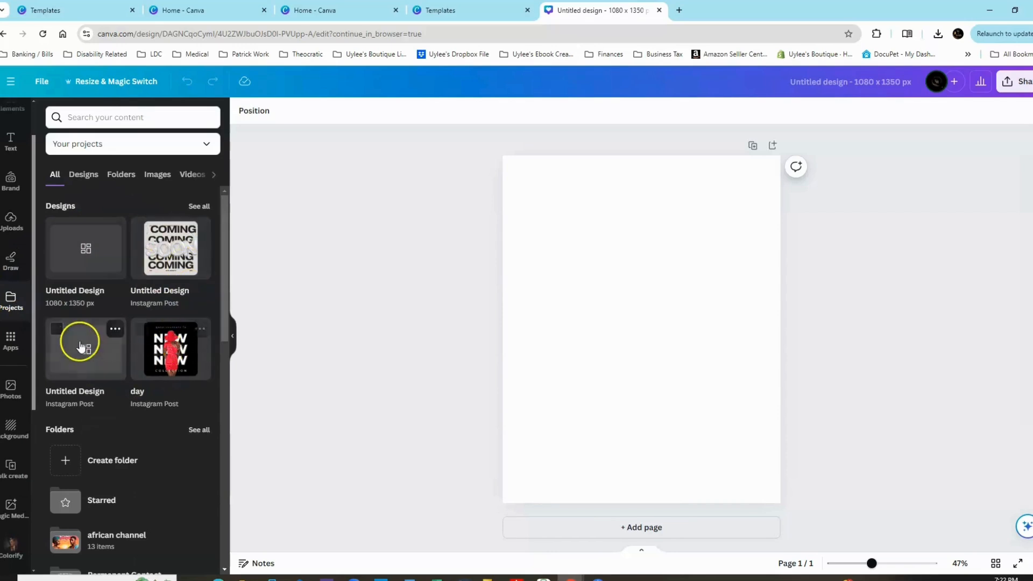
Browse the Apps directory, including the More from Canva, Popular and AI-powered sections.
{"action": "left_click", "coordinate": [10, 339]}
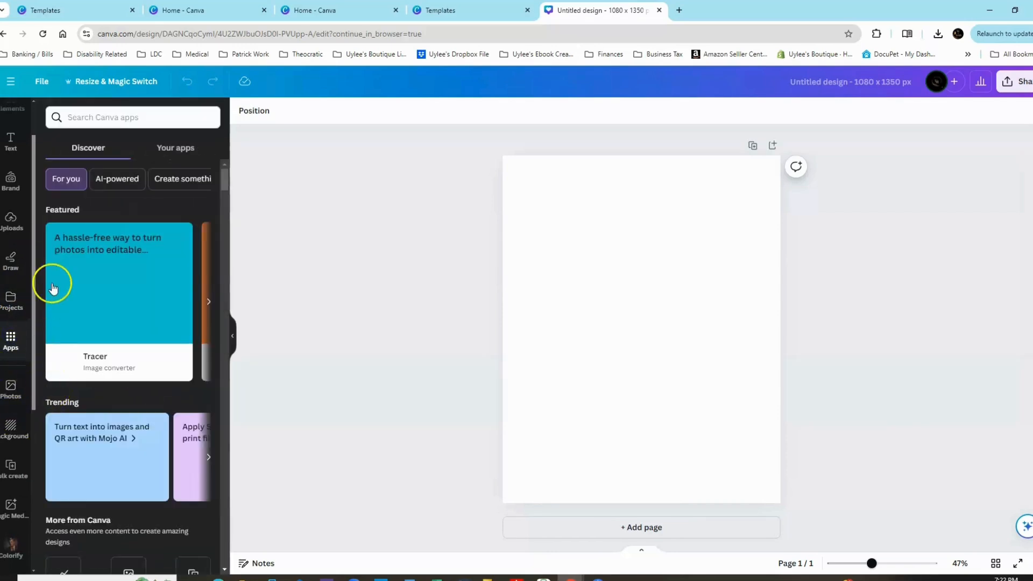
{"action": "scroll", "coordinate": [130, 410], "scroll_direction": "down", "scroll_amount": 5}
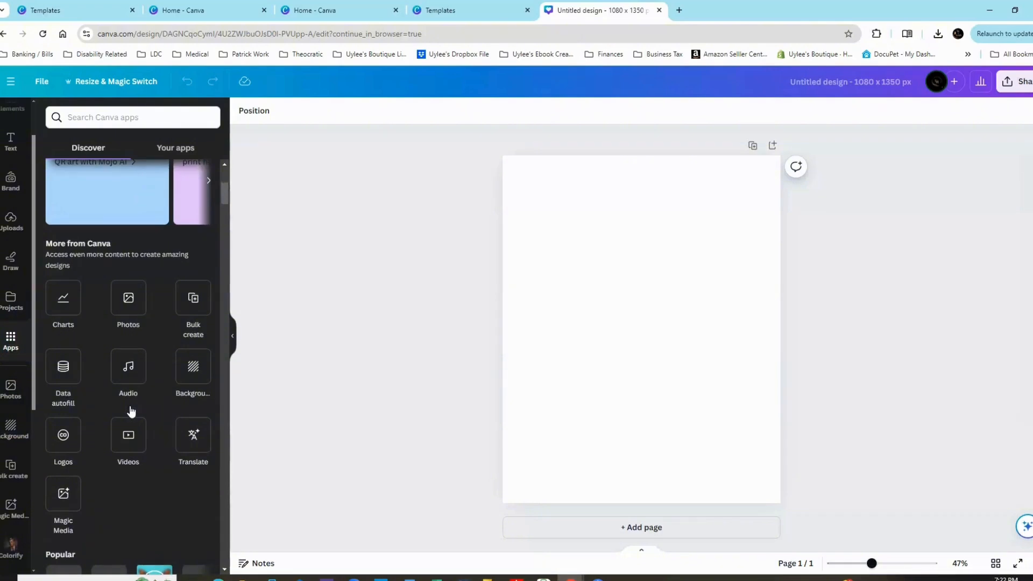
{"action": "scroll", "coordinate": [131, 410], "scroll_direction": "down", "scroll_amount": 5}
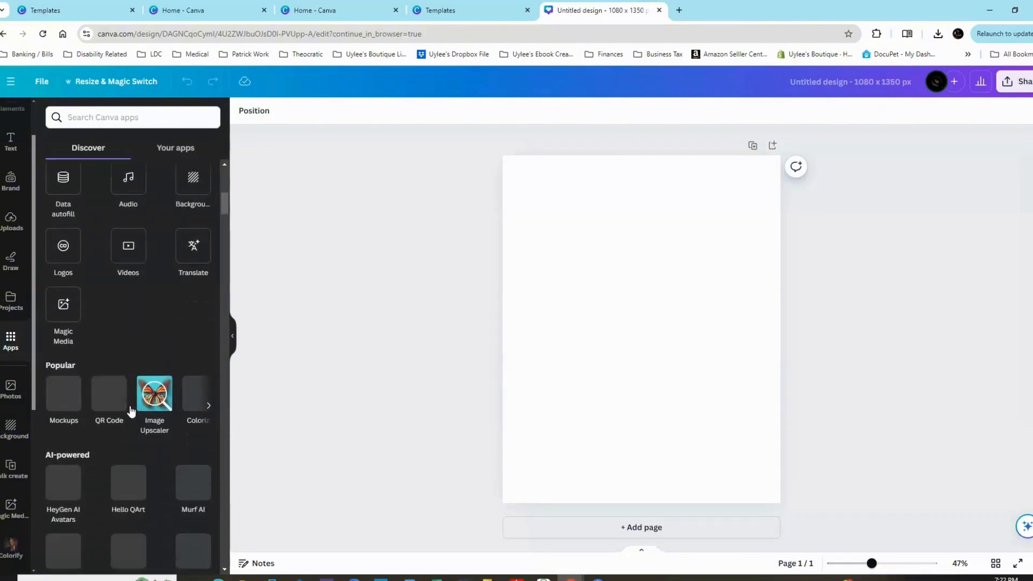
{"action": "scroll", "coordinate": [130, 410], "scroll_direction": "down", "scroll_amount": 2}
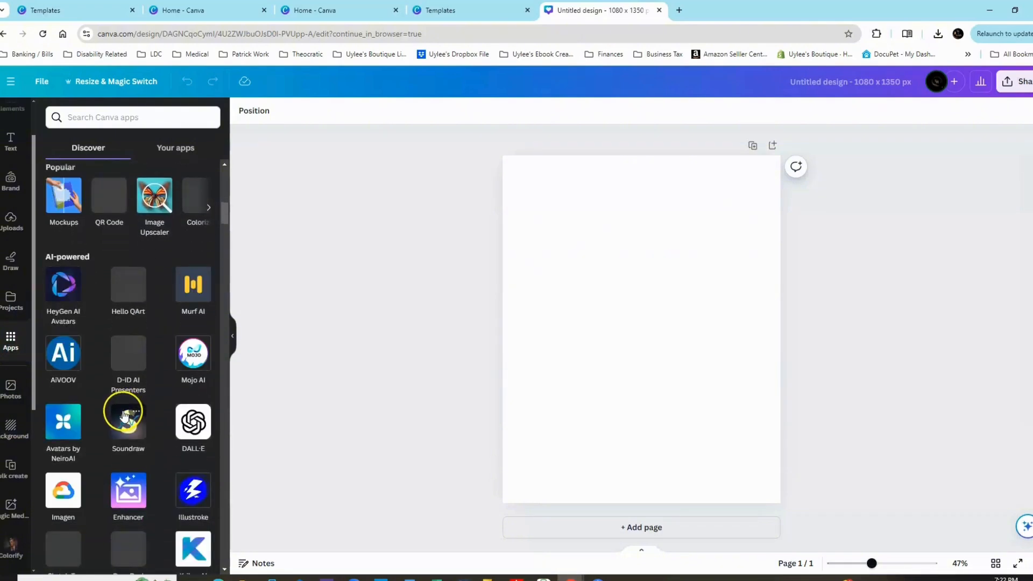
{"action": "scroll", "coordinate": [124, 413], "scroll_direction": "down", "scroll_amount": 3}
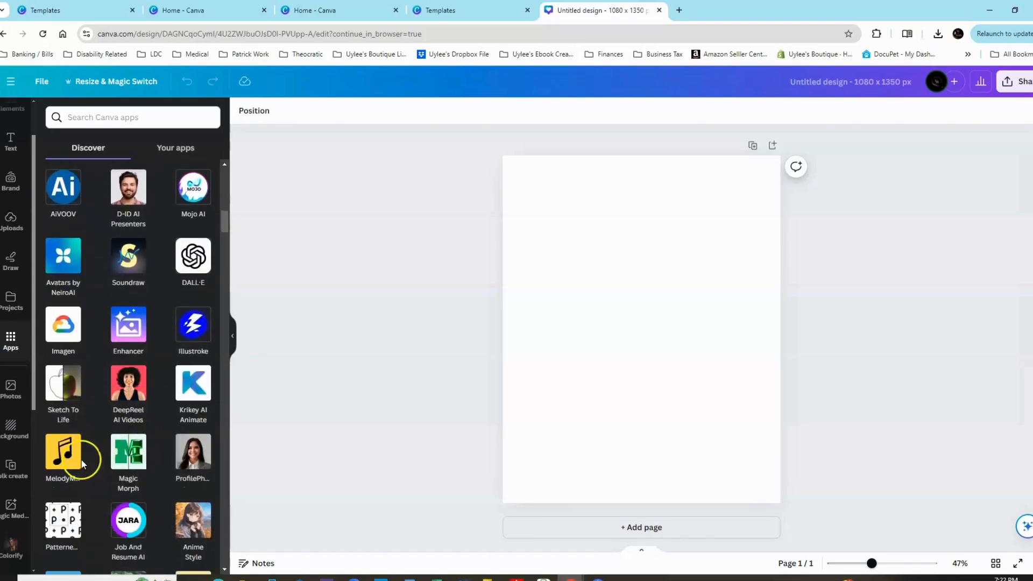
Browse the stock photo library, including the recently used, recommended and trending photos.
{"action": "left_click", "coordinate": [20, 399]}
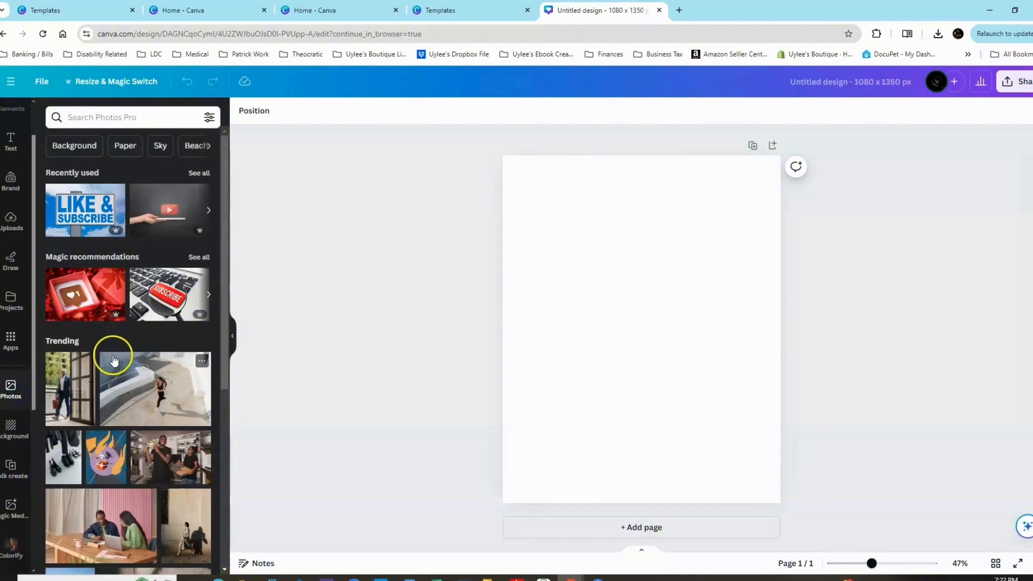
{"action": "scroll", "coordinate": [151, 414], "scroll_direction": "down", "scroll_amount": 7}
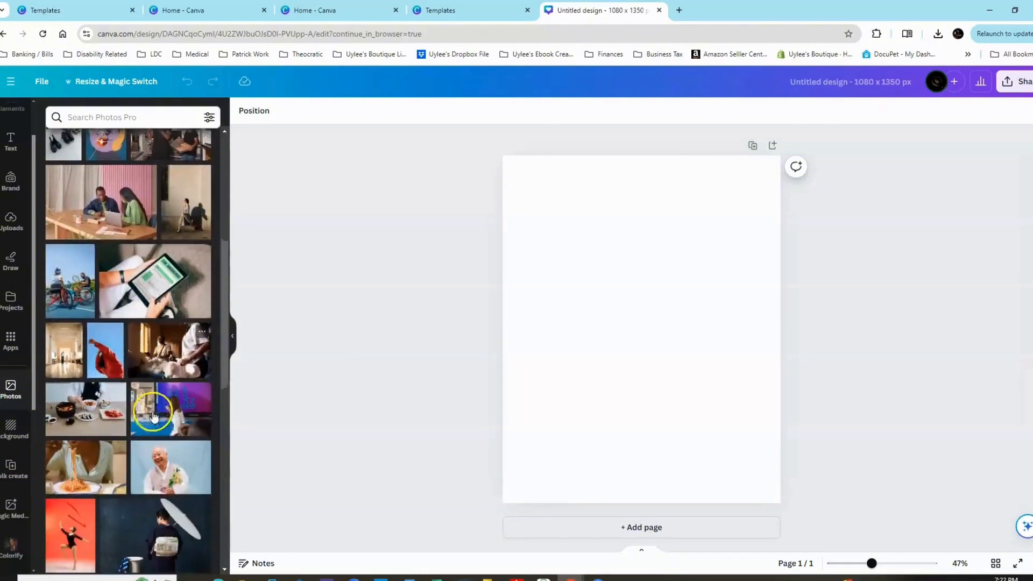
{"action": "scroll", "coordinate": [154, 414], "scroll_direction": "down", "scroll_amount": 7}
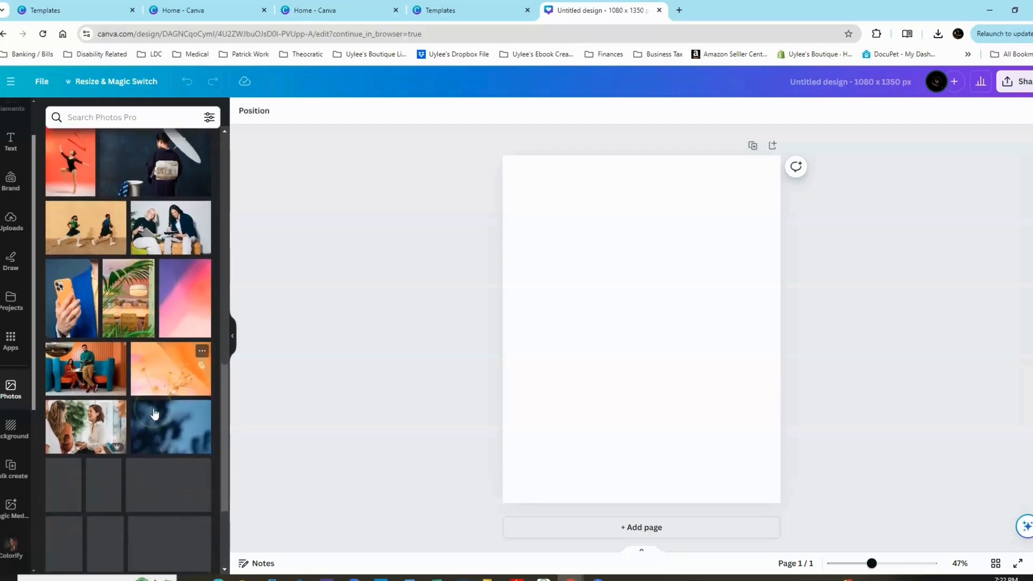
{"action": "scroll", "coordinate": [154, 409], "scroll_direction": "down", "scroll_amount": 6}
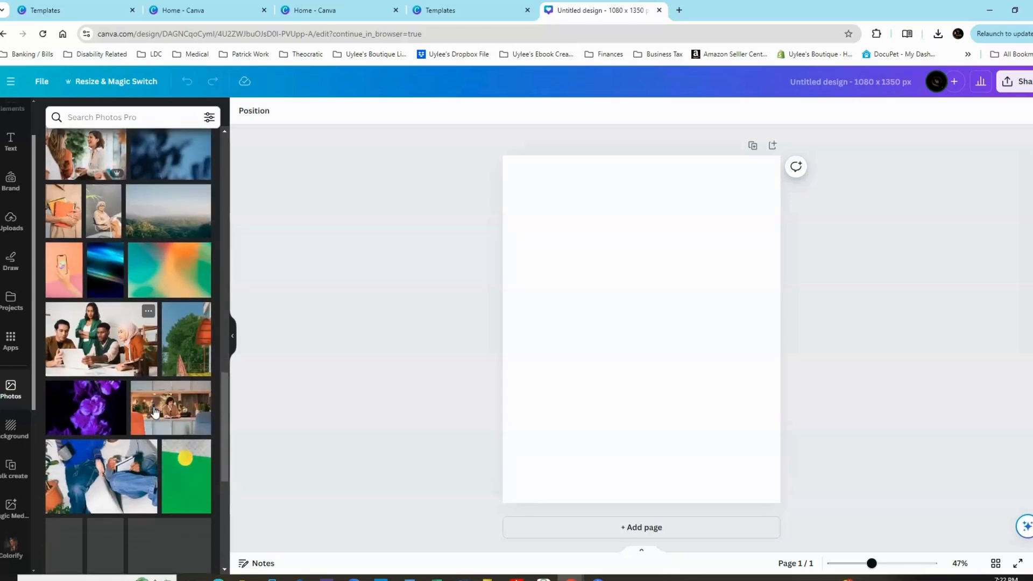
{"action": "scroll", "coordinate": [153, 409], "scroll_direction": "down", "scroll_amount": 3}
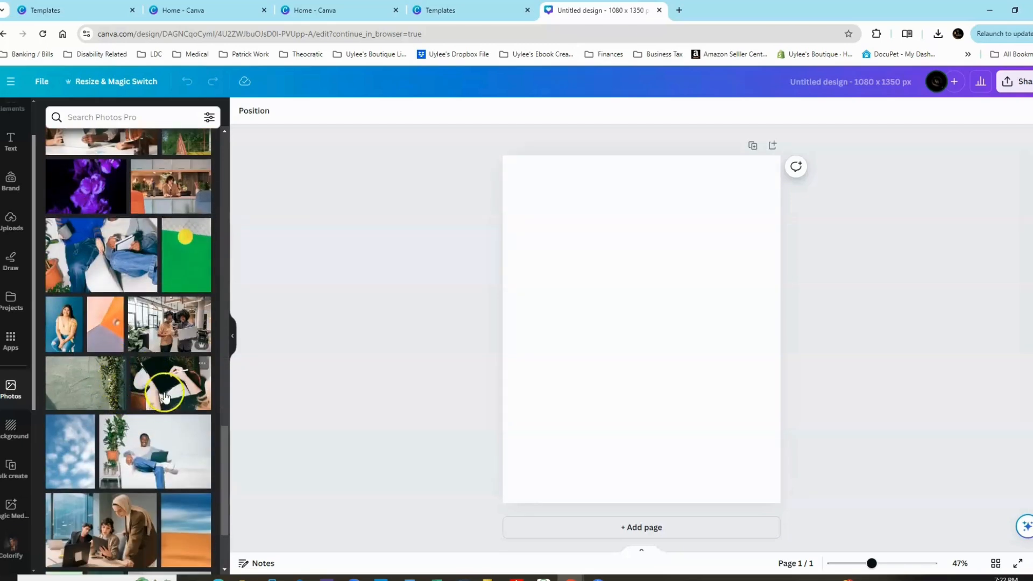
{"action": "scroll", "coordinate": [156, 407], "scroll_direction": "down", "scroll_amount": 2}
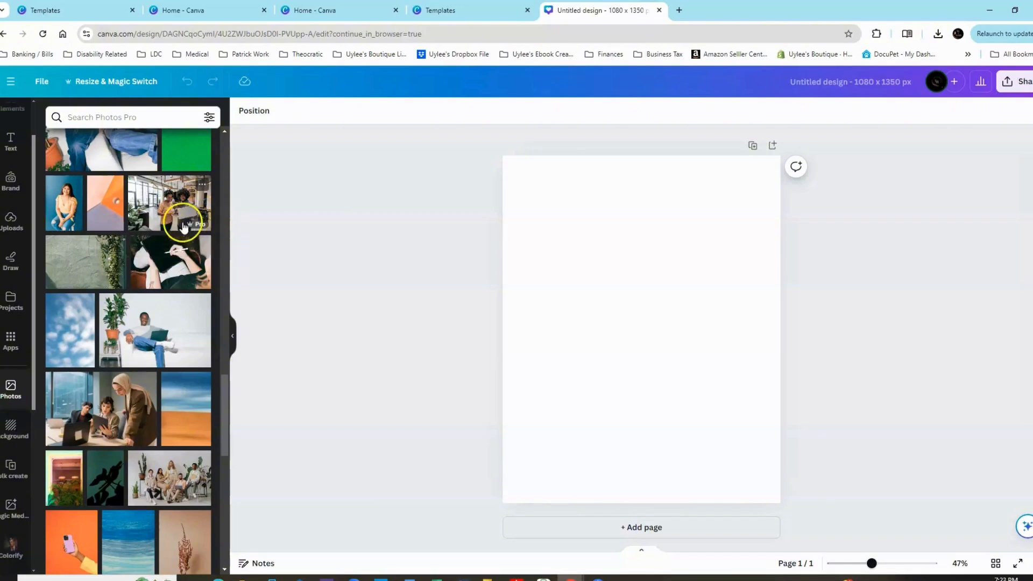
{"action": "scroll", "coordinate": [133, 295], "scroll_direction": "down", "scroll_amount": 1}
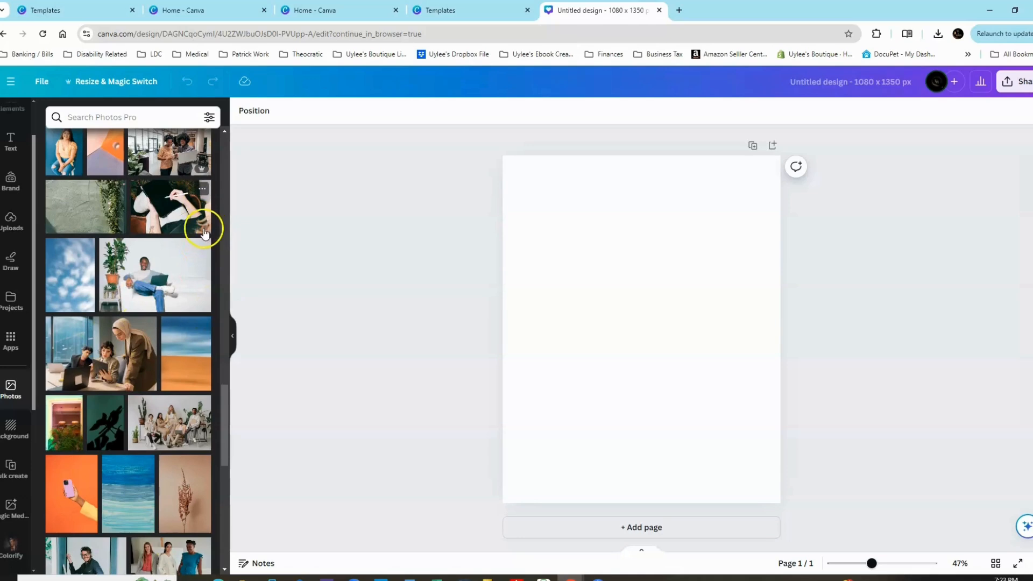
{"action": "scroll", "coordinate": [165, 450], "scroll_direction": "down", "scroll_amount": 6}
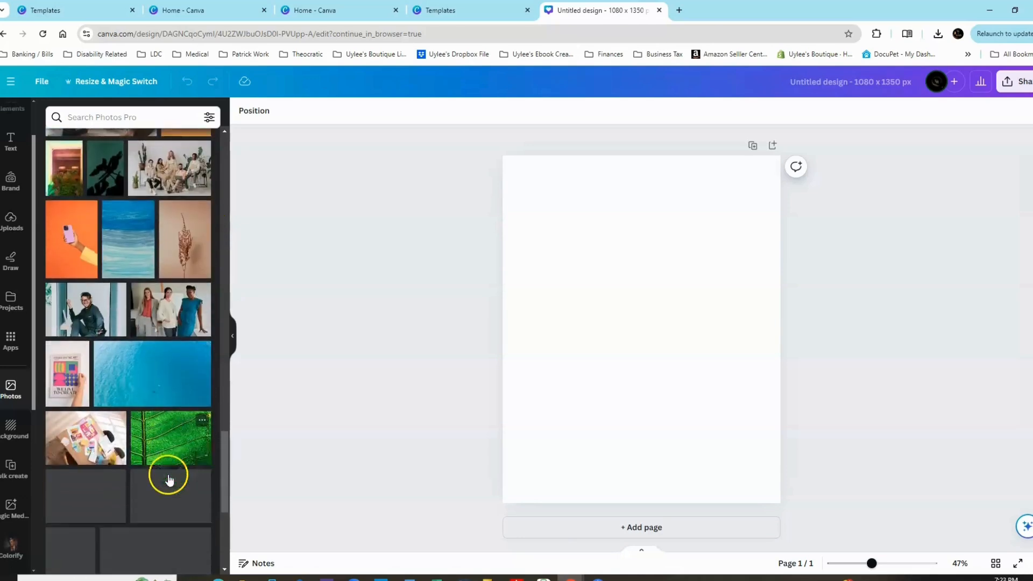
{"action": "scroll", "coordinate": [168, 418], "scroll_direction": "down", "scroll_amount": 7}
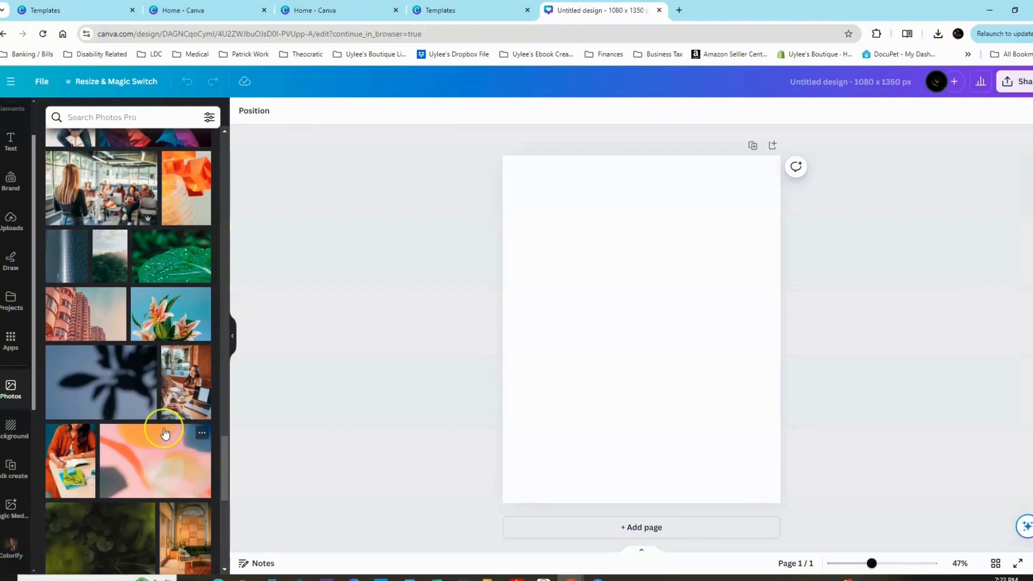
{"action": "scroll", "coordinate": [164, 441], "scroll_direction": "down", "scroll_amount": 3}
Browse the background library's categories, from landscapes, patterns and gradients to textures and flowers.
{"action": "left_click", "coordinate": [21, 420]}
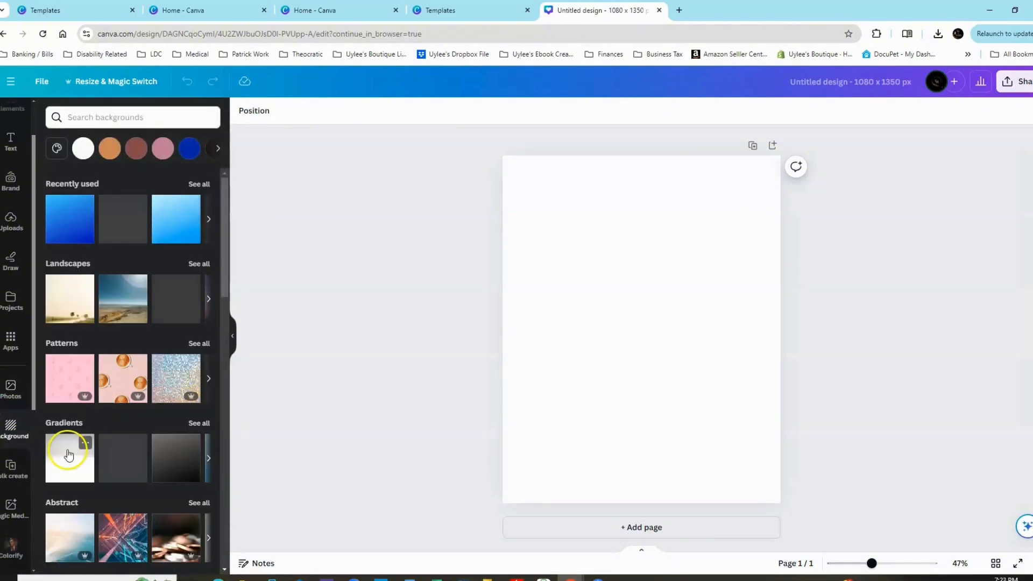
{"action": "scroll", "coordinate": [81, 455], "scroll_direction": "down", "scroll_amount": 2}
{"action": "scroll", "coordinate": [64, 288], "scroll_direction": "up", "scroll_amount": 2}
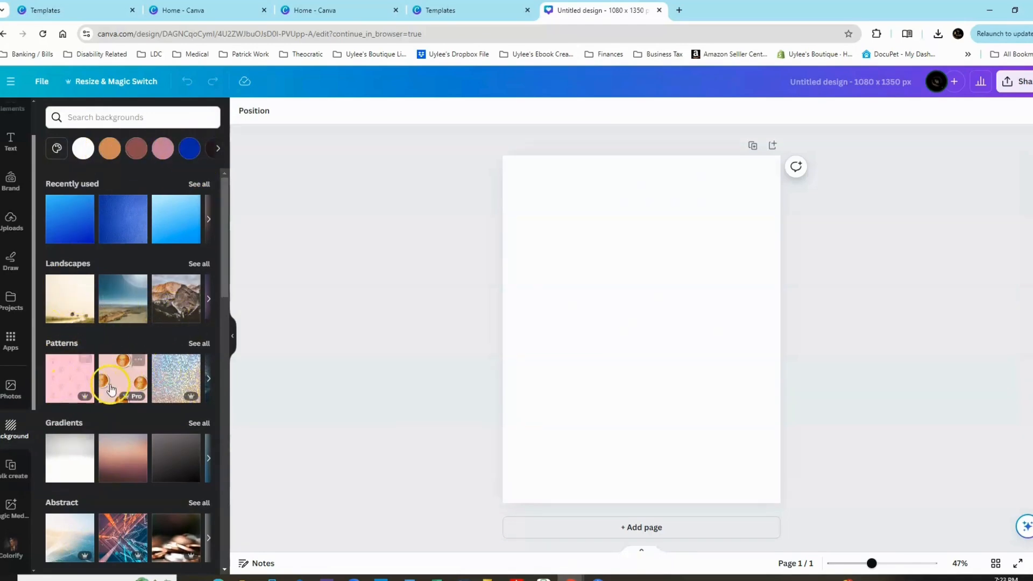
{"action": "scroll", "coordinate": [125, 371], "scroll_direction": "down", "scroll_amount": 3}
{"action": "scroll", "coordinate": [126, 372], "scroll_direction": "down", "scroll_amount": 4}
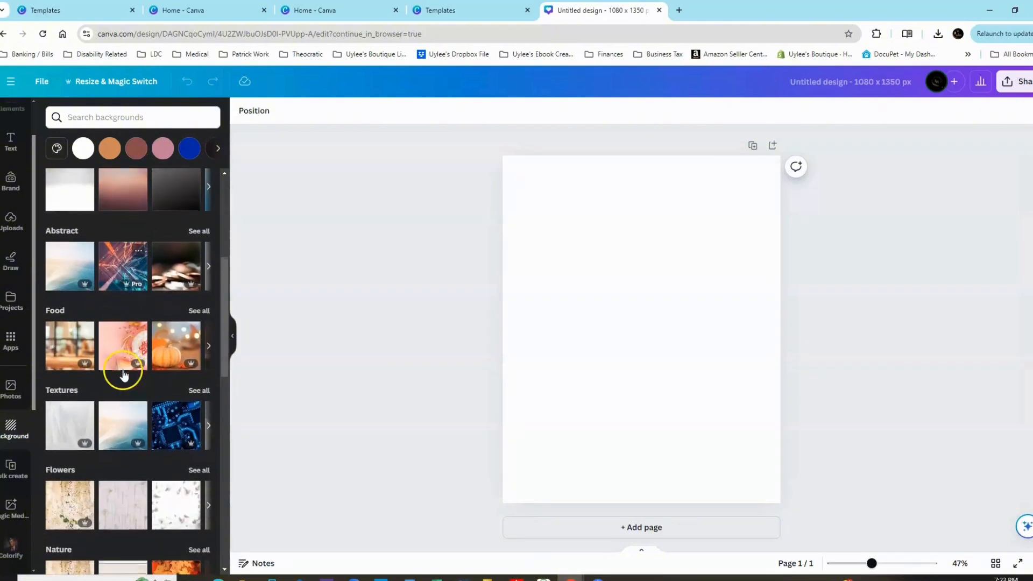
View the Bulk create data options and look through the remaining apps pinned to the editor's sidebar.
{"action": "left_click", "coordinate": [26, 479]}
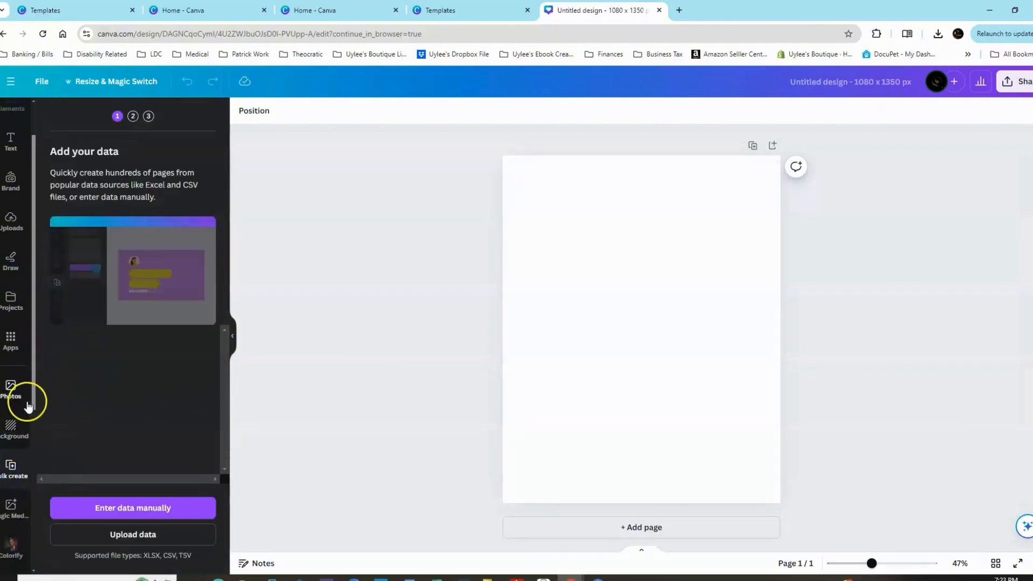
{"action": "scroll", "coordinate": [14, 447], "scroll_direction": "down", "scroll_amount": 2}
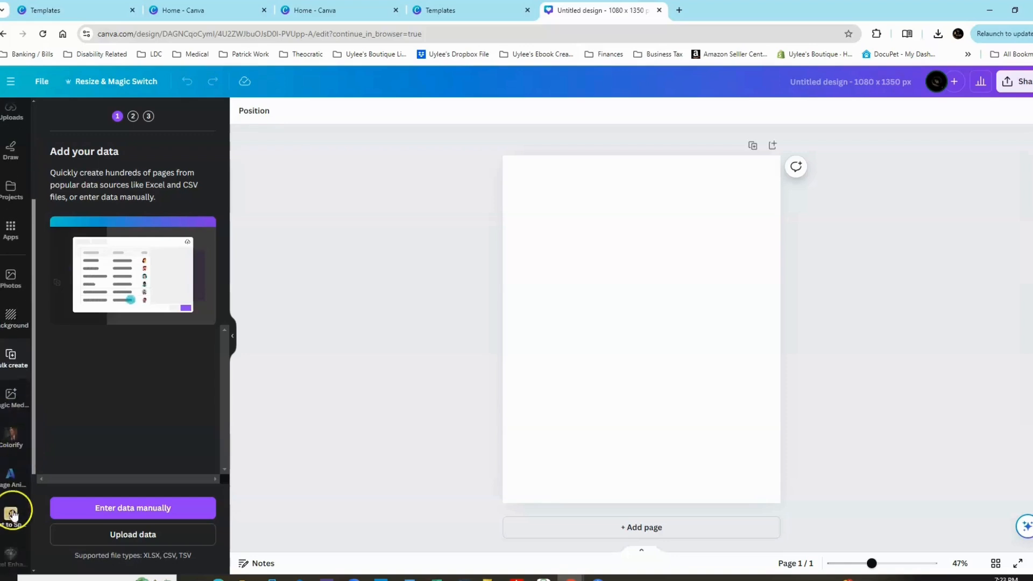
{"action": "scroll", "coordinate": [14, 514], "scroll_direction": "down", "scroll_amount": 2}
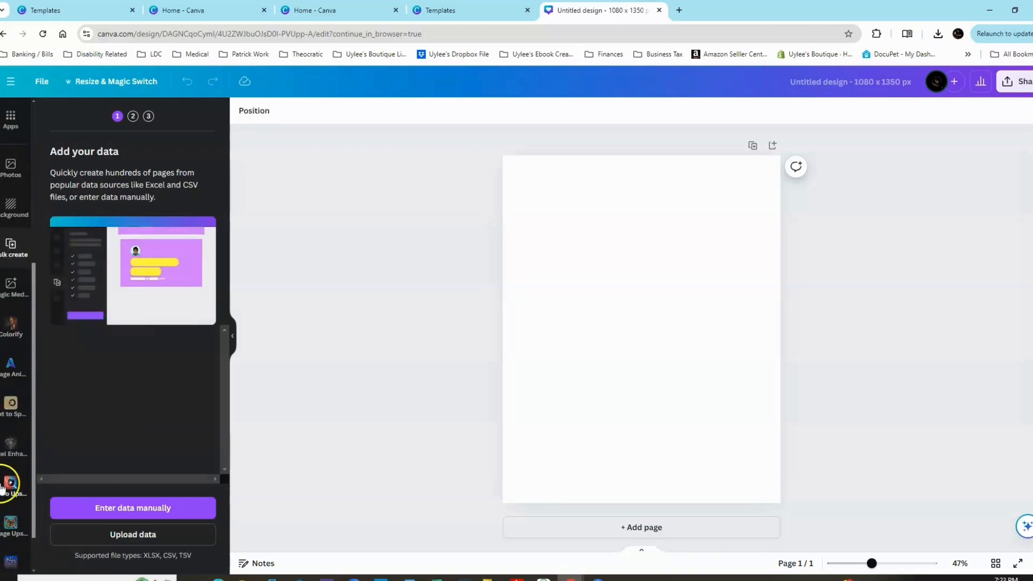
{"action": "scroll", "coordinate": [3, 484], "scroll_direction": "up", "scroll_amount": 4}
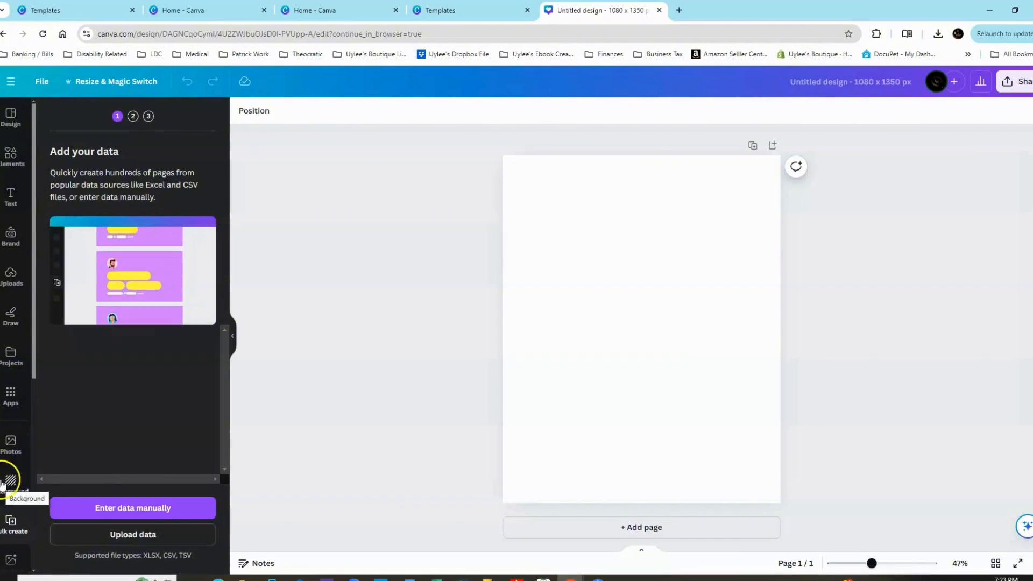
{"action": "scroll", "coordinate": [11, 468], "scroll_direction": "up", "scroll_amount": 1}
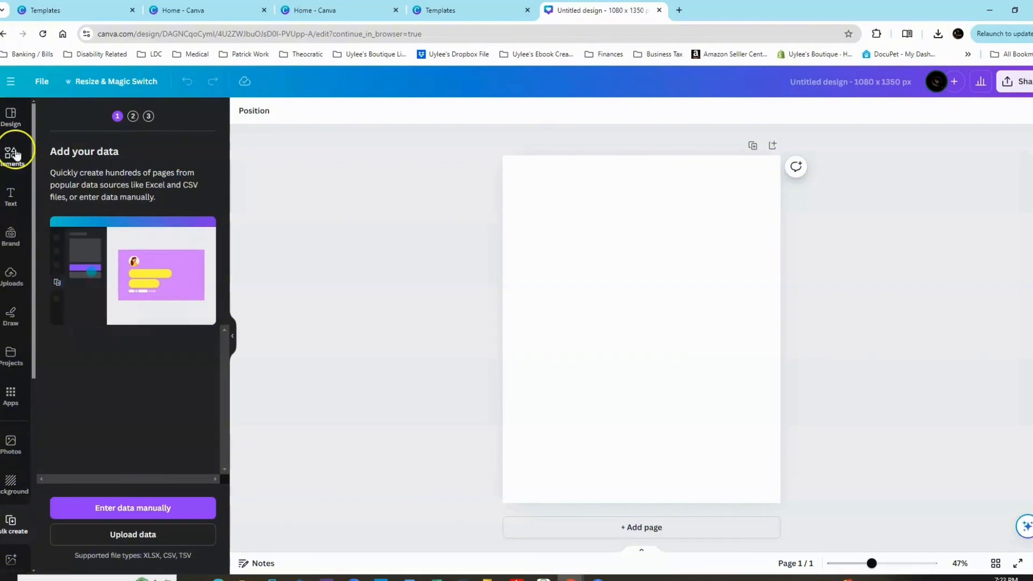
Browse the design templates and apply the dark "You can be anything you want" quote template to the blank page.
{"action": "left_click", "coordinate": [12, 117]}
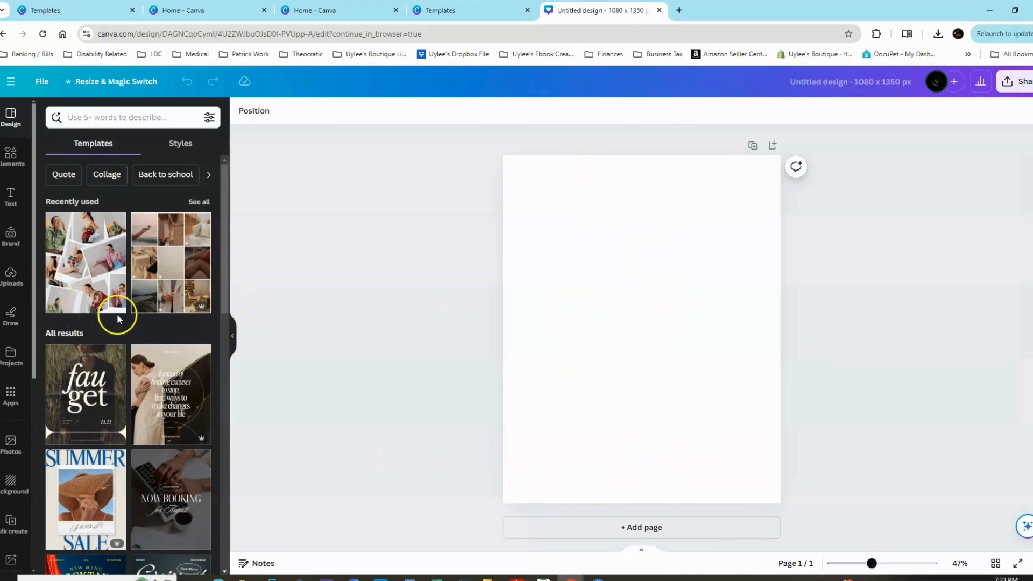
{"action": "scroll", "coordinate": [118, 318], "scroll_direction": "down", "scroll_amount": 9}
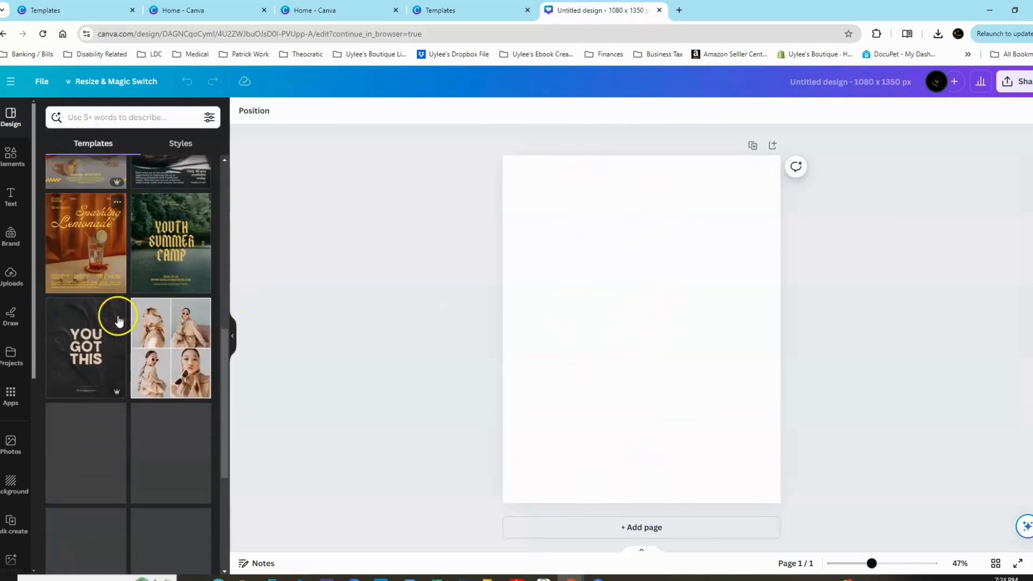
{"action": "scroll", "coordinate": [119, 323], "scroll_direction": "down", "scroll_amount": 8}
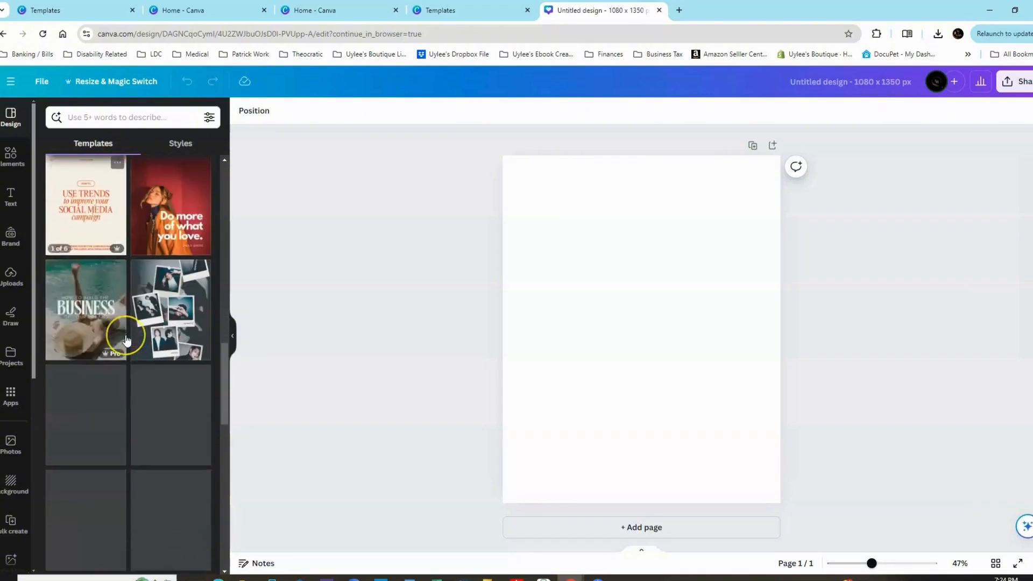
{"action": "scroll", "coordinate": [127, 334], "scroll_direction": "down", "scroll_amount": 3}
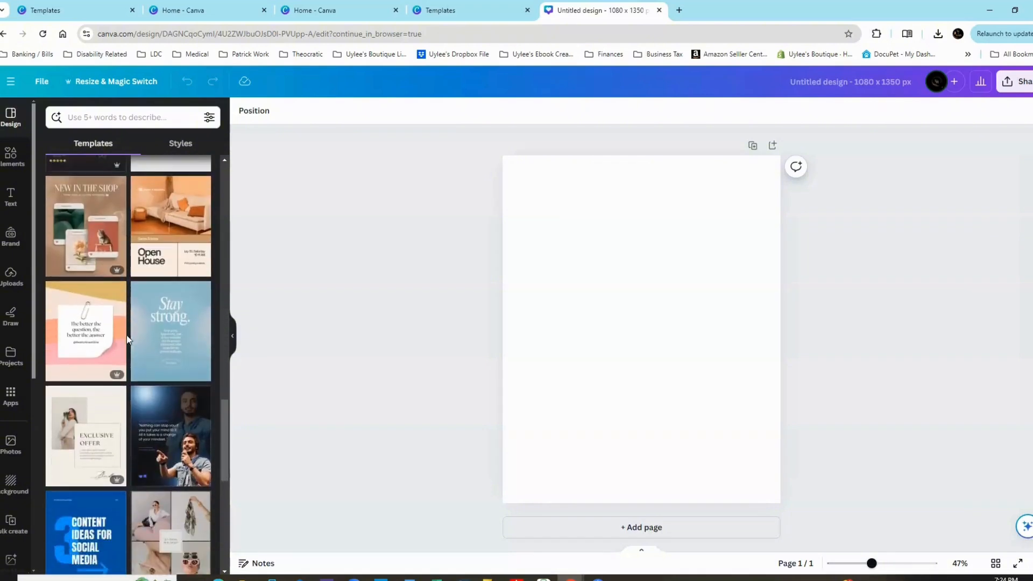
{"action": "scroll", "coordinate": [127, 338], "scroll_direction": "down", "scroll_amount": 5}
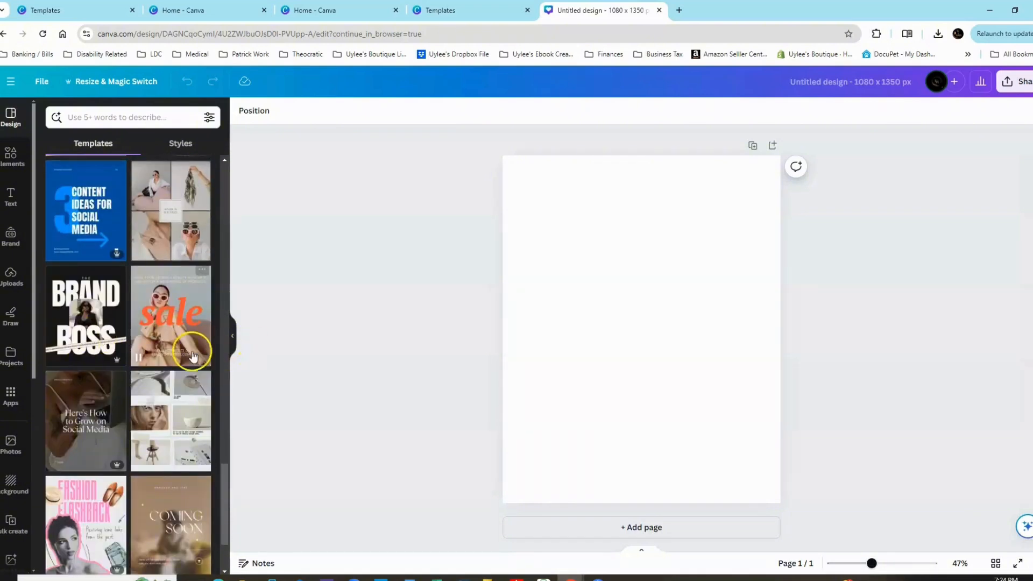
{"action": "scroll", "coordinate": [193, 356], "scroll_direction": "down", "scroll_amount": 6}
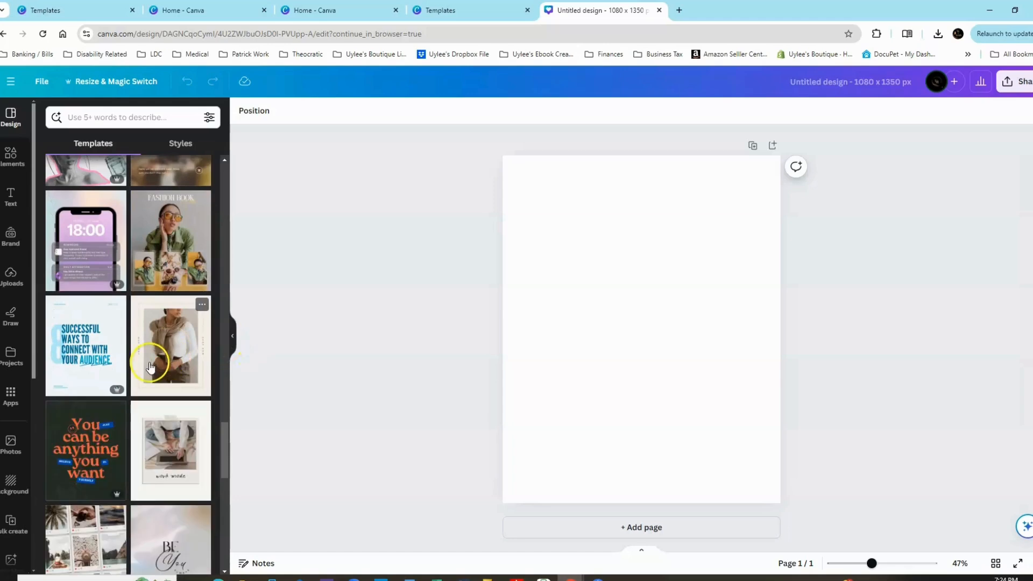
{"action": "scroll", "coordinate": [149, 366], "scroll_direction": "down", "scroll_amount": 3}
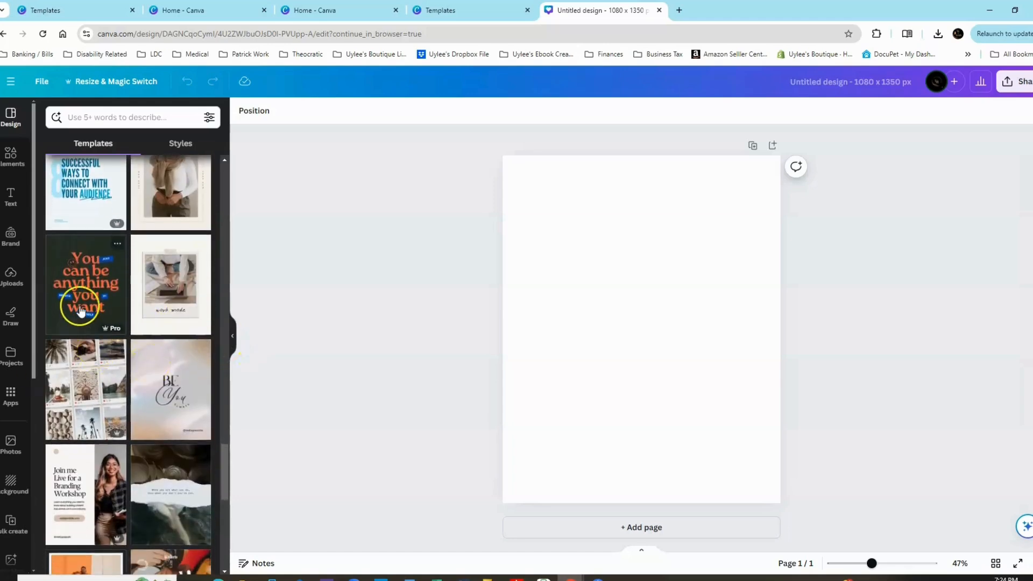
{"action": "left_click", "coordinate": [82, 289]}
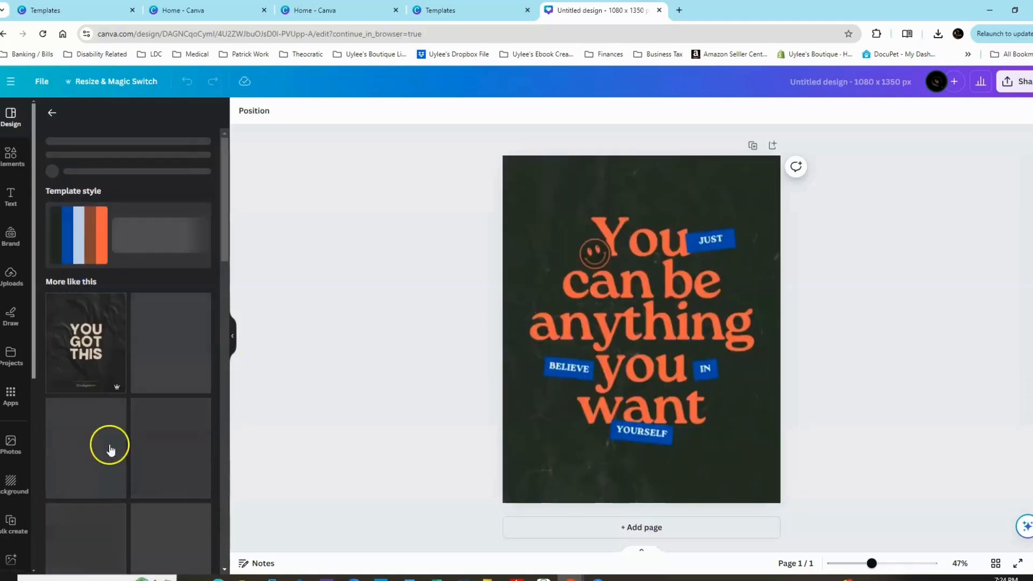
Move the quote text, the smiley and the JUST label around the page as separate elements.
{"action": "left_click", "coordinate": [548, 192]}
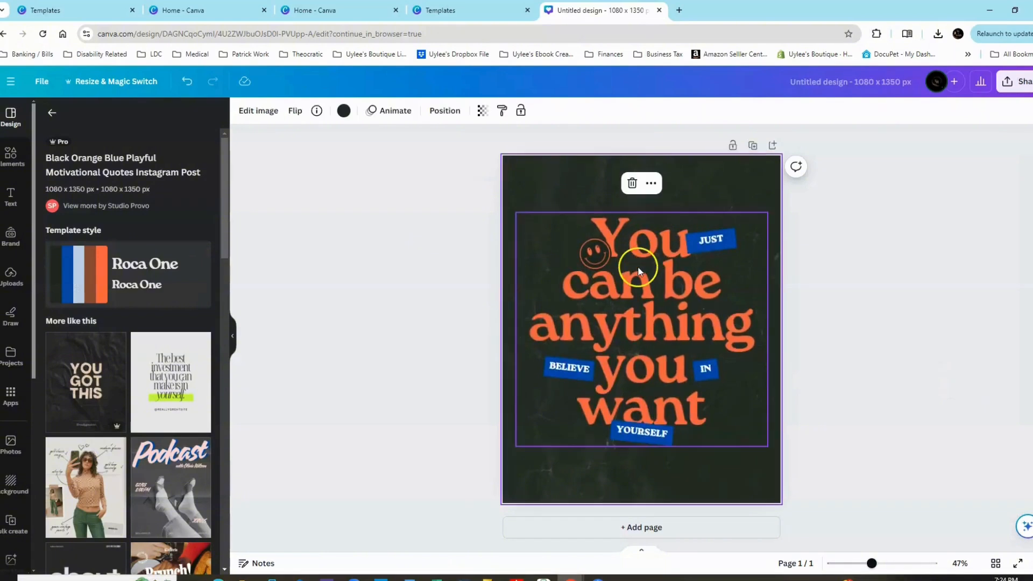
{"action": "left_click", "coordinate": [612, 357]}
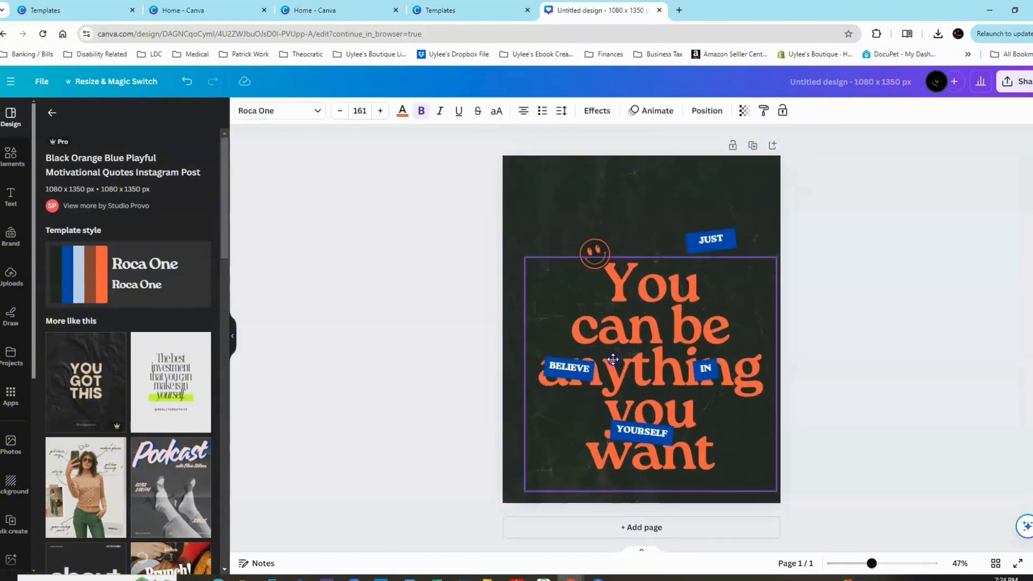
{"action": "left_click_drag", "start_coordinate": [627, 315], "coordinate": [657, 427]}
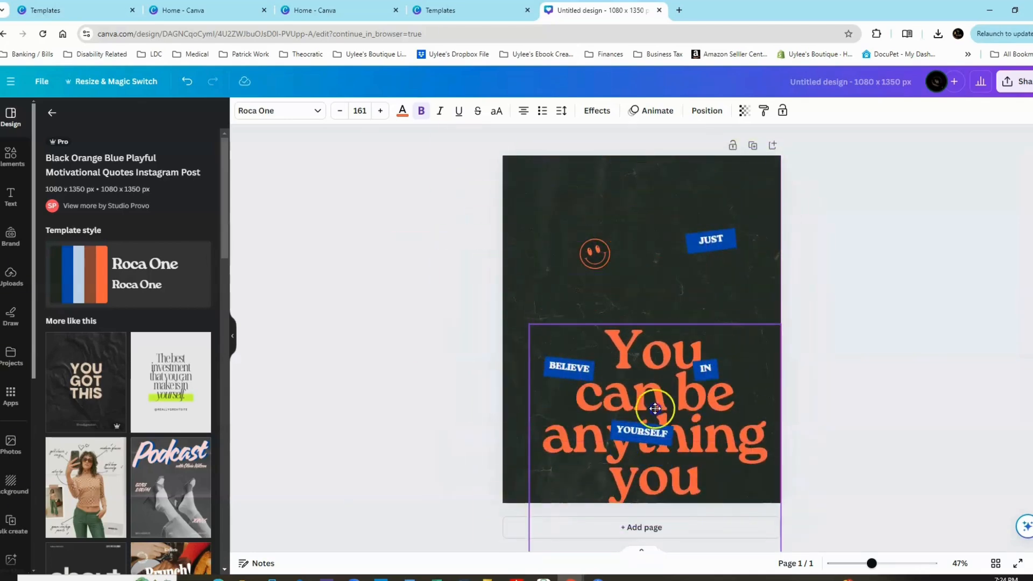
{"action": "left_click_drag", "start_coordinate": [594, 253], "coordinate": [601, 218]}
{"action": "left_click_drag", "start_coordinate": [673, 383], "coordinate": [583, 247]}
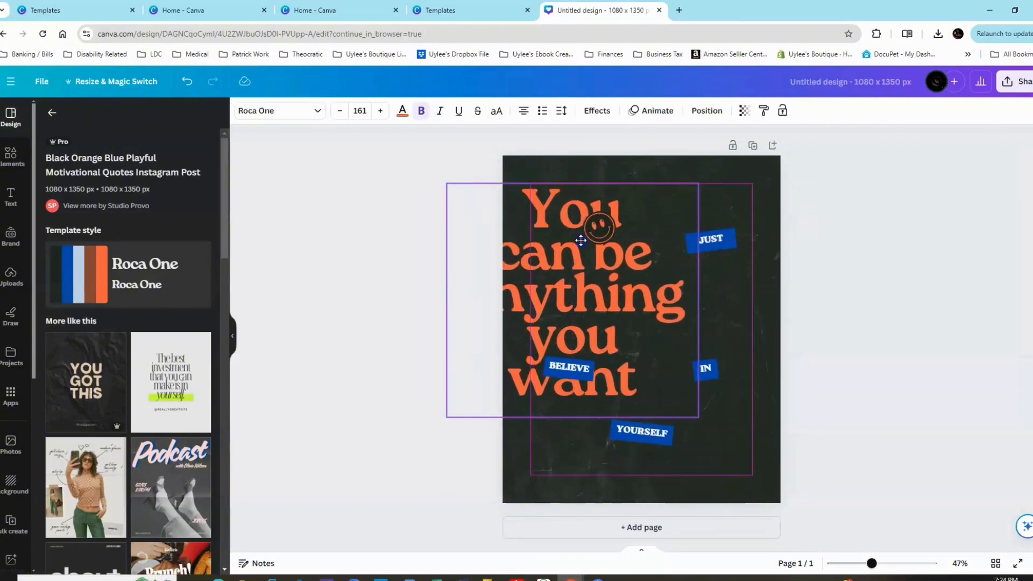
{"action": "left_click_drag", "start_coordinate": [721, 242], "coordinate": [686, 253]}
Delete the quote text, the four blue word labels and the smiley from the page.
{"action": "left_click_drag", "start_coordinate": [583, 296], "coordinate": [618, 369]}
{"action": "left_click", "coordinate": [657, 238]}
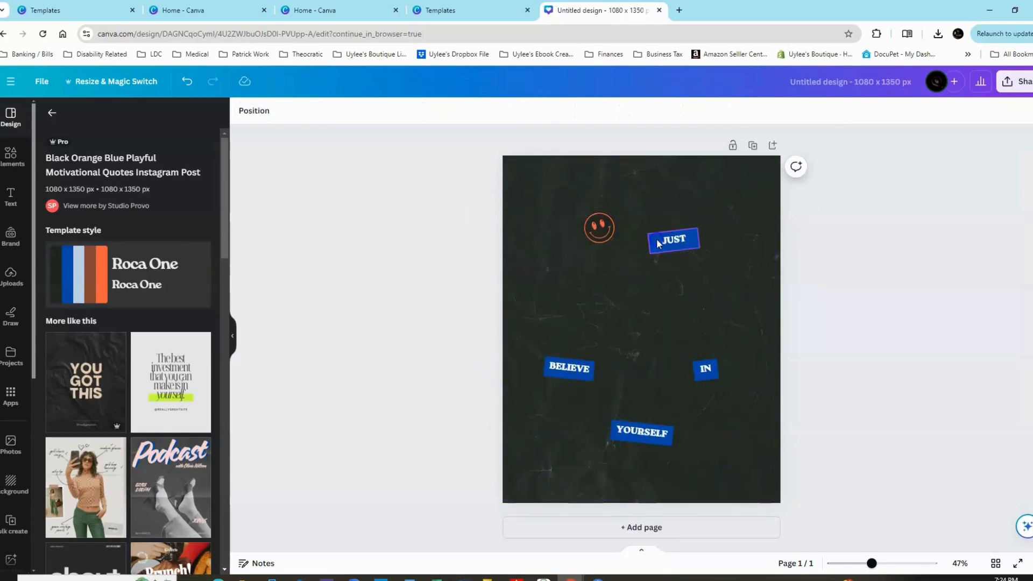
{"action": "left_click", "coordinate": [679, 249]}
{"action": "left_click", "coordinate": [676, 202]}
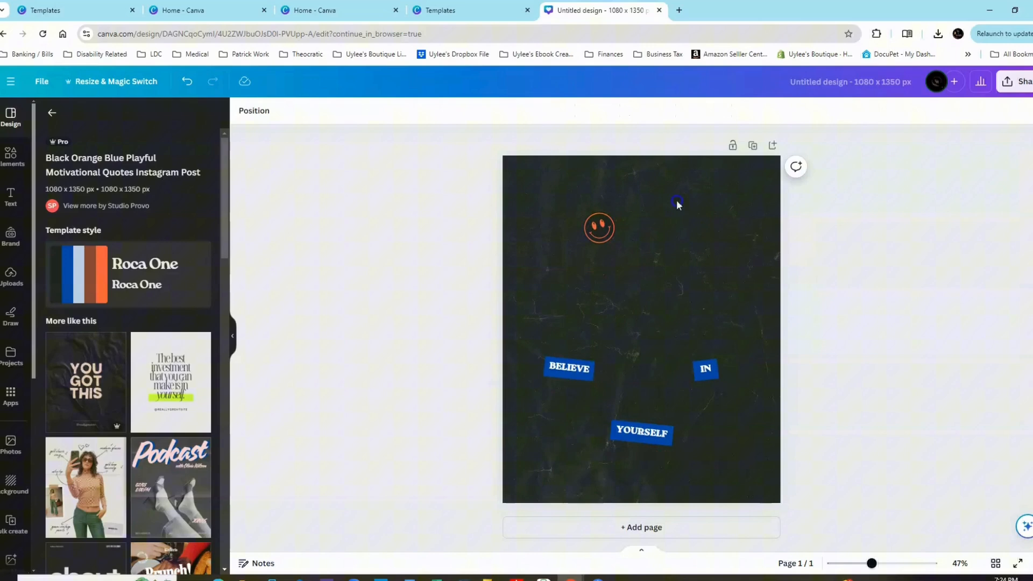
{"action": "left_click", "coordinate": [591, 379]}
{"action": "left_click", "coordinate": [570, 328]}
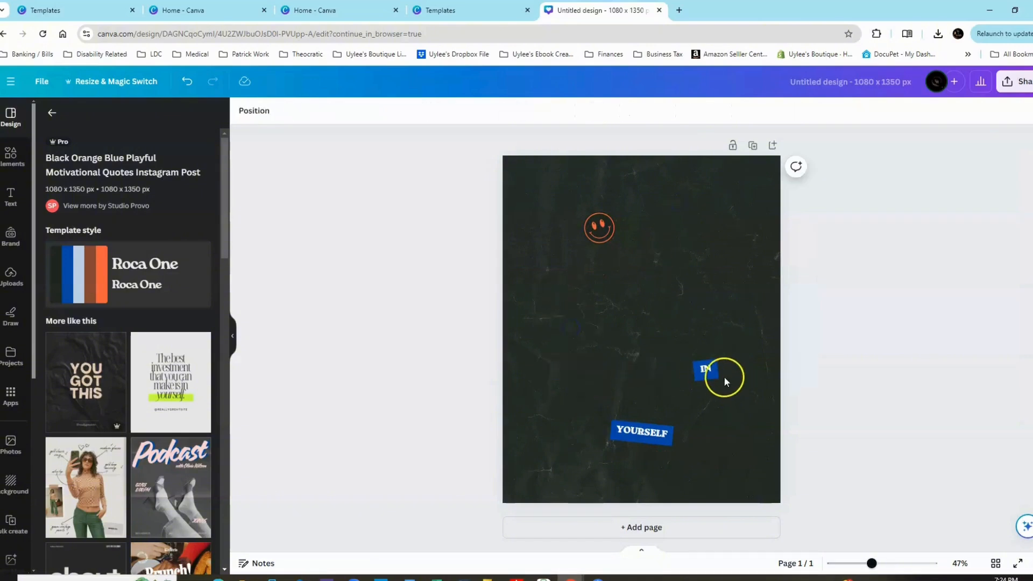
{"action": "left_click", "coordinate": [710, 371]}
{"action": "left_click", "coordinate": [705, 329]}
{"action": "left_click", "coordinate": [644, 445]}
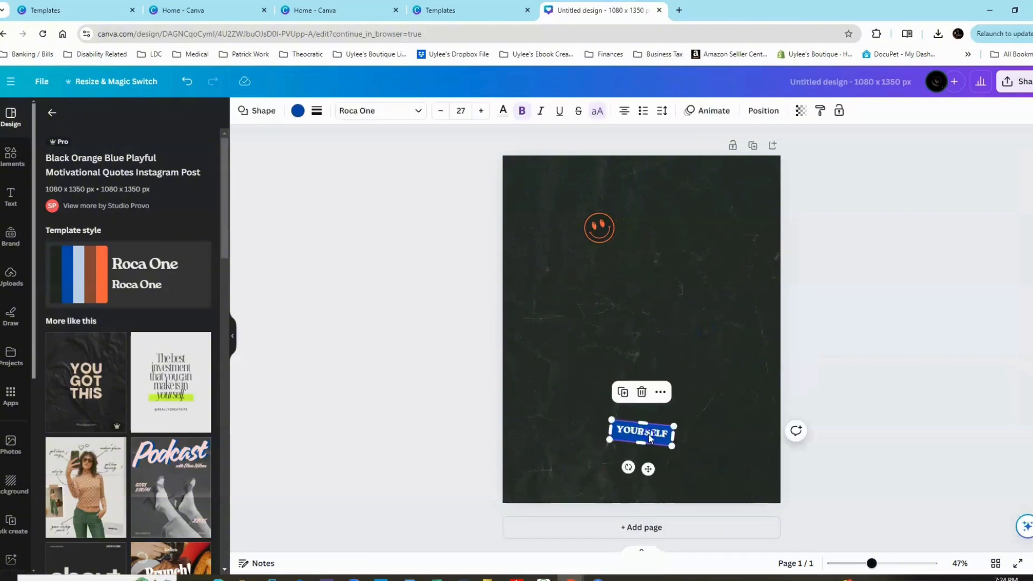
{"action": "left_click", "coordinate": [644, 393]}
{"action": "left_click", "coordinate": [593, 238]}
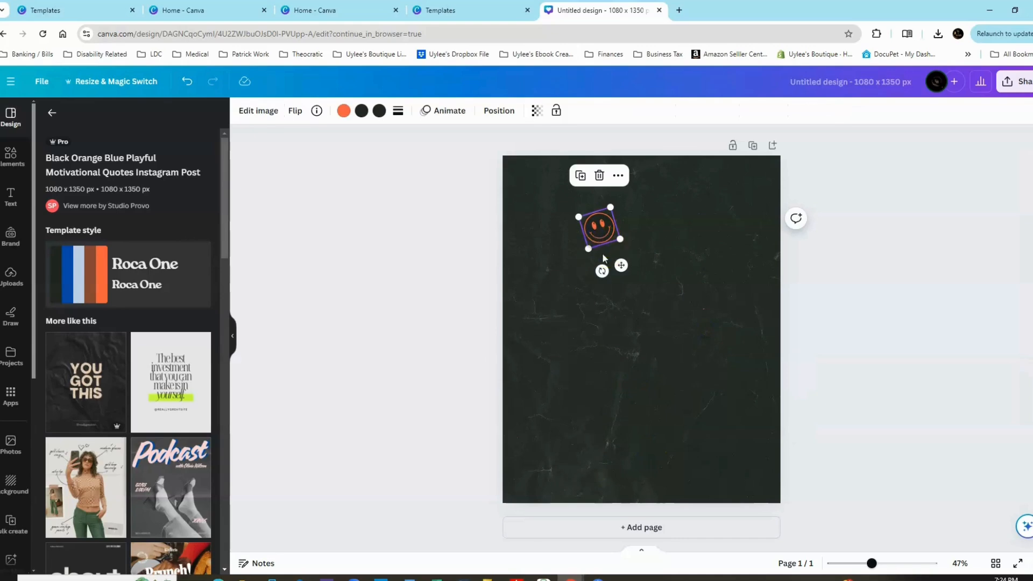
{"action": "left_click", "coordinate": [600, 178]}
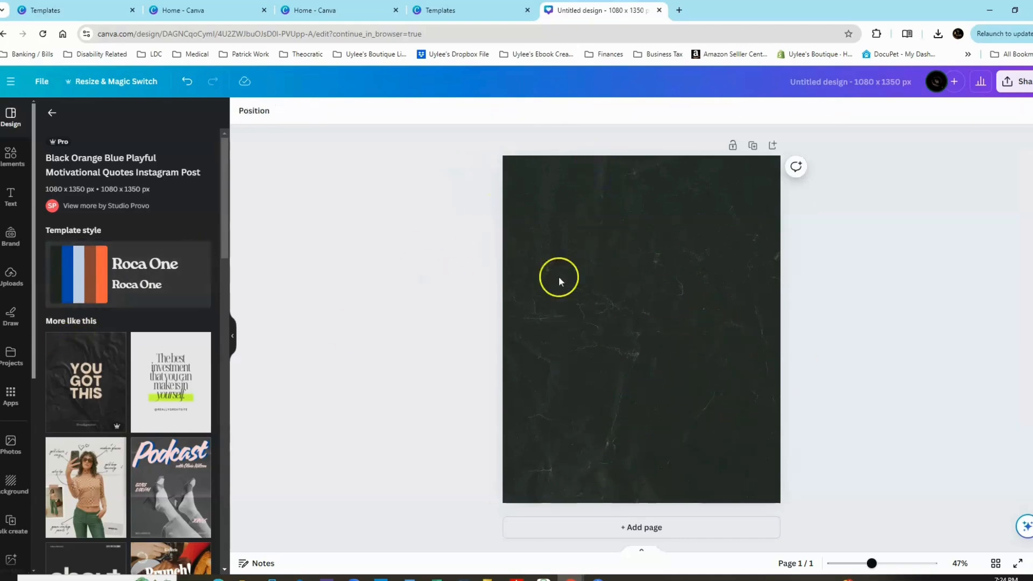
Add the "Power Workout" font combination to the page and move it into the upper half.
{"action": "left_click", "coordinate": [11, 197]}
{"action": "scroll", "coordinate": [183, 431], "scroll_direction": "down", "scroll_amount": 2}
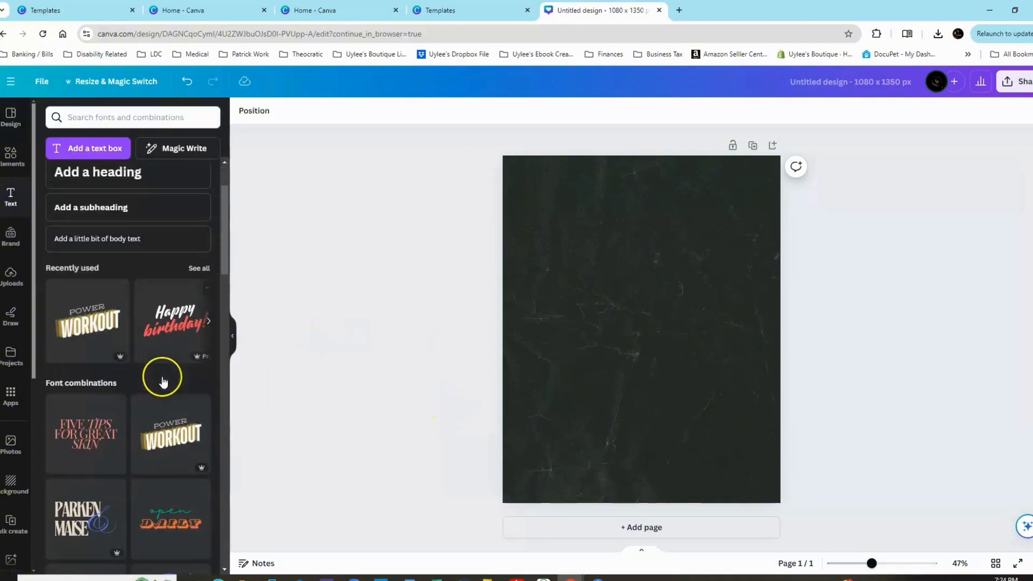
{"action": "scroll", "coordinate": [159, 468], "scroll_direction": "down", "scroll_amount": 3}
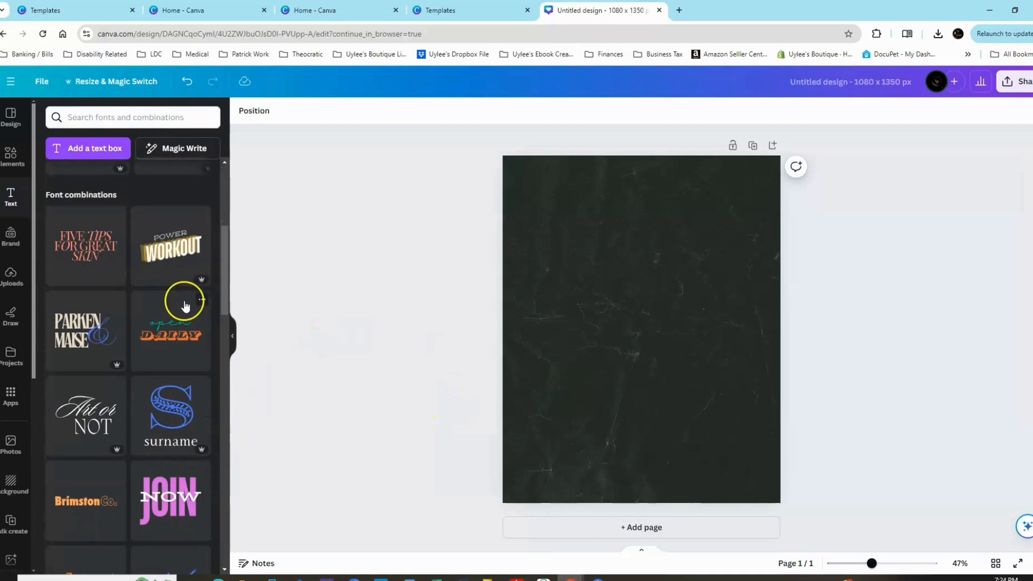
{"action": "left_click", "coordinate": [171, 248]}
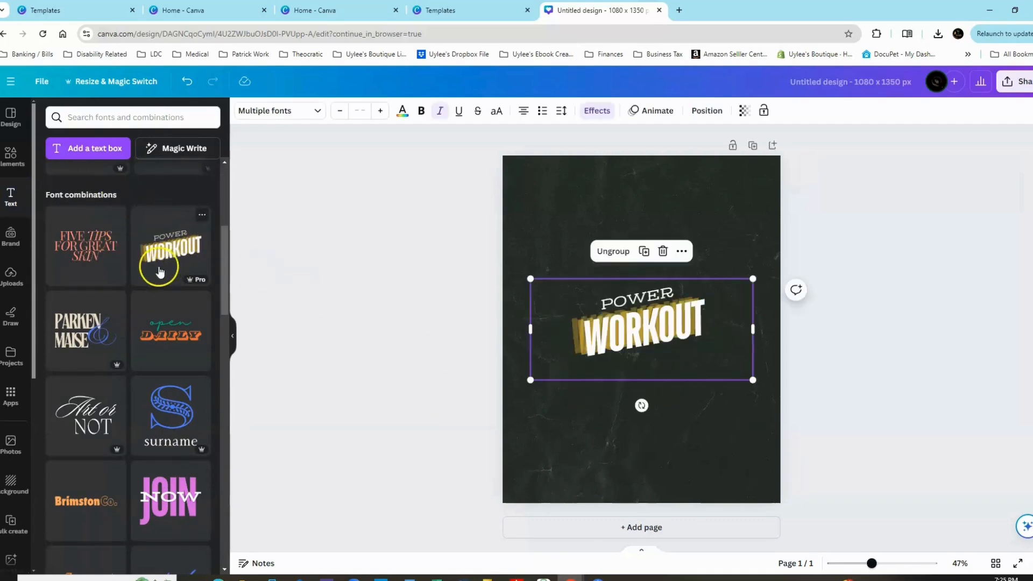
{"action": "left_click", "coordinate": [669, 458]}
{"action": "left_click_drag", "start_coordinate": [650, 351], "coordinate": [650, 308]}
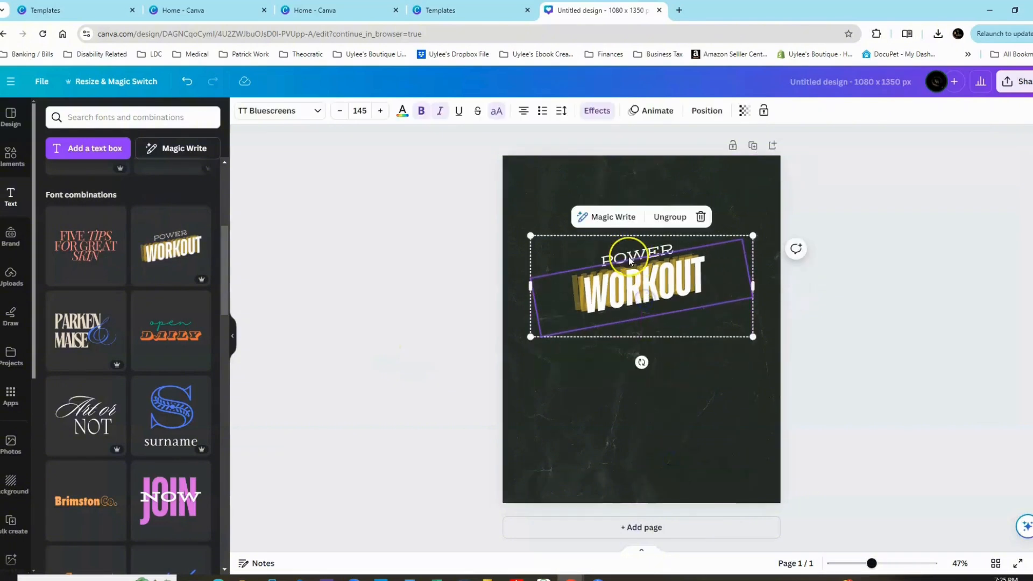
Replace the word "POWER" in the text group with "You are".
{"action": "left_click", "coordinate": [629, 260]}
{"action": "double_click", "coordinate": [629, 260]}
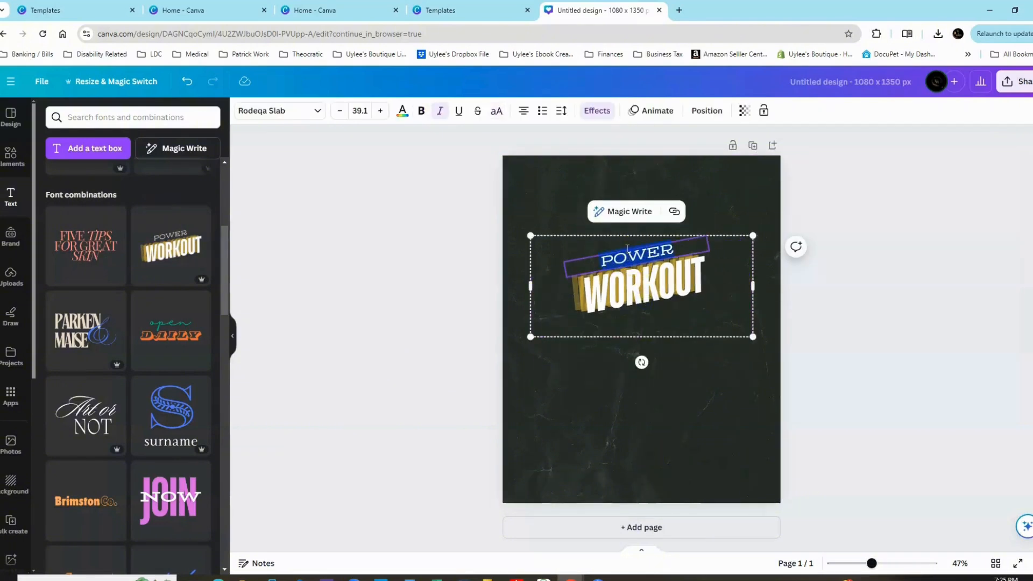
{"action": "type", "text": "You are"}
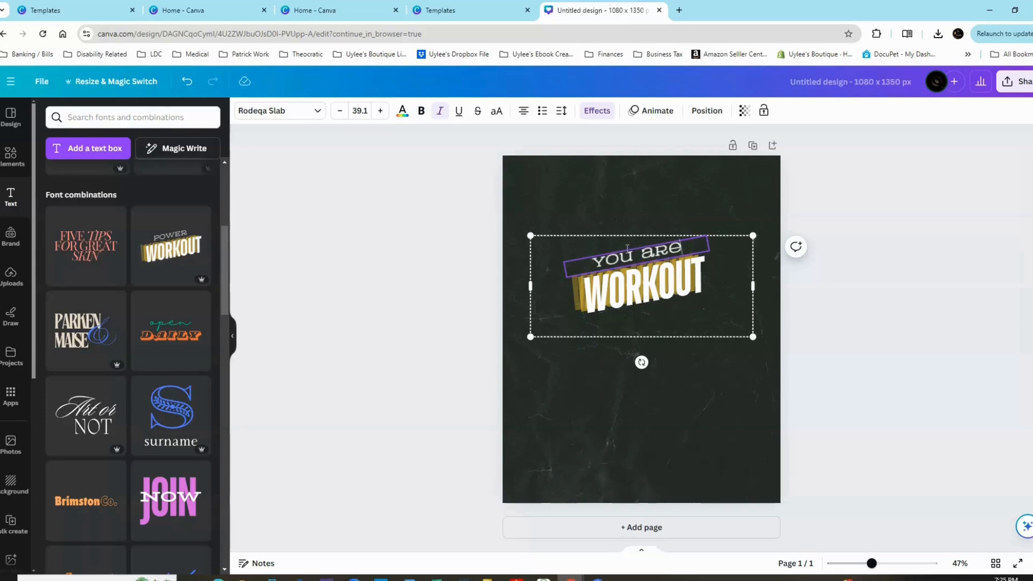
Replace the word "WORKOUT" with "INVITED!!" and move the text group higher on the page.
{"action": "left_click", "coordinate": [619, 295]}
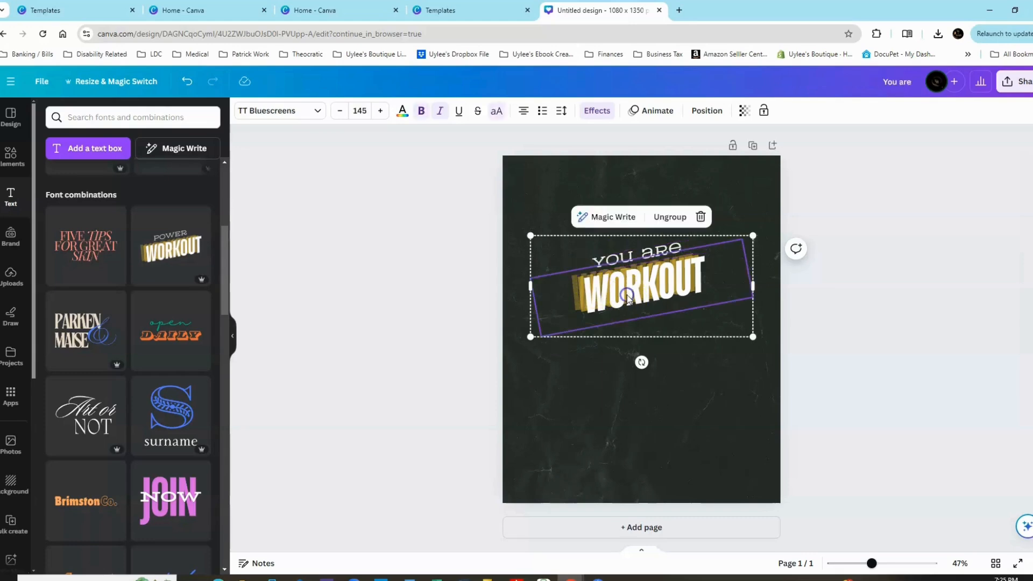
{"action": "double_click", "coordinate": [733, 277]}
{"action": "type", "text": "INV"}
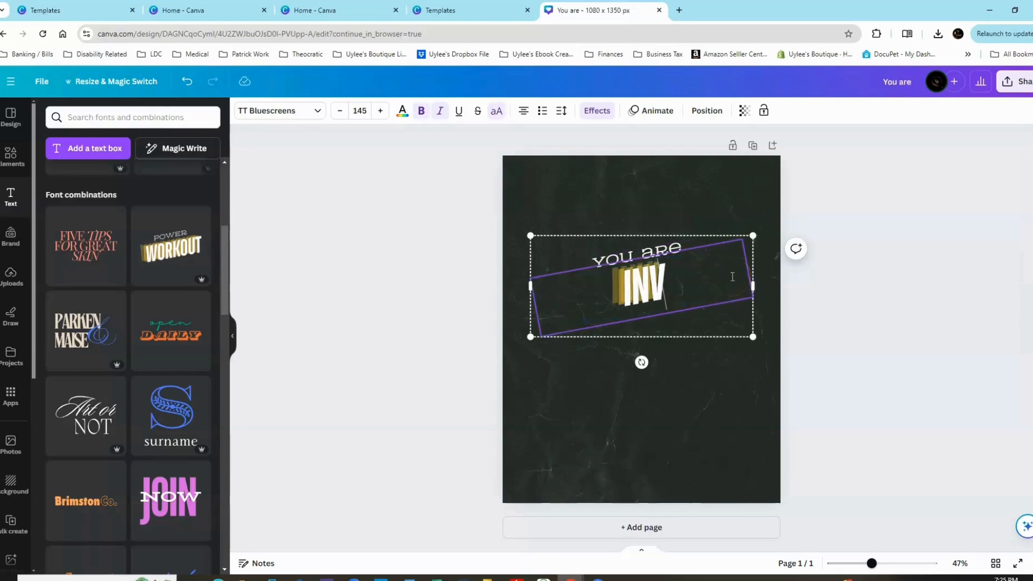
{"action": "type", "text": "ITED!!"}
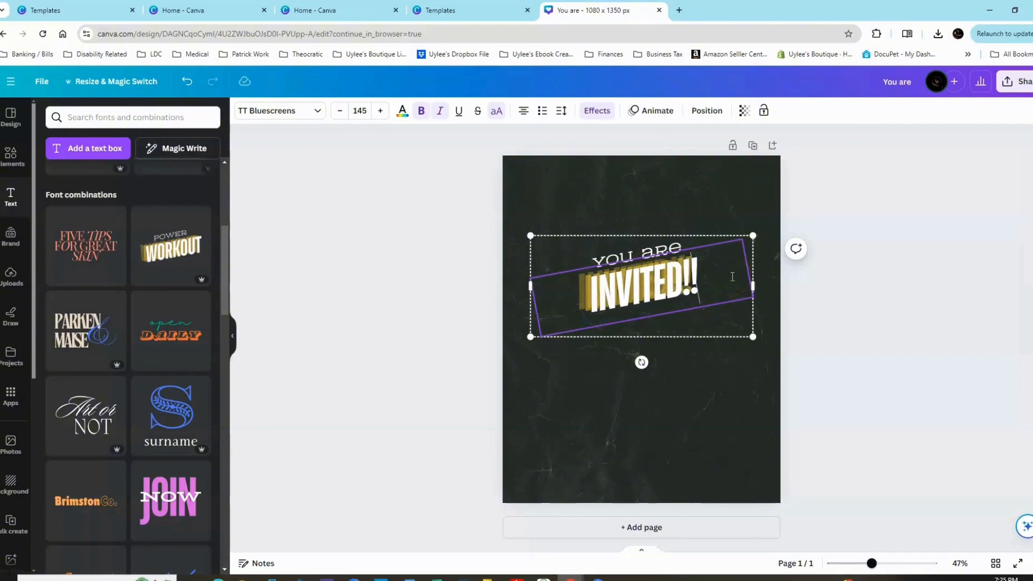
{"action": "left_click", "coordinate": [720, 398]}
{"action": "left_click", "coordinate": [697, 254]}
{"action": "left_click_drag", "start_coordinate": [656, 276], "coordinate": [658, 248]}
{"action": "left_click", "coordinate": [644, 367]}
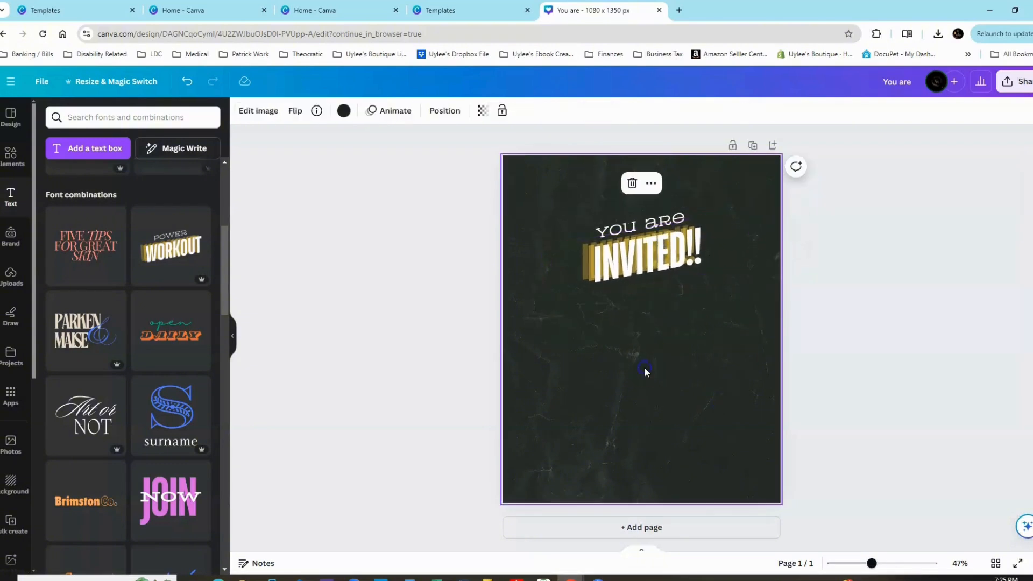
Align the "You are INVITED!!" text group to the center and middle of the page.
{"action": "left_click", "coordinate": [646, 250]}
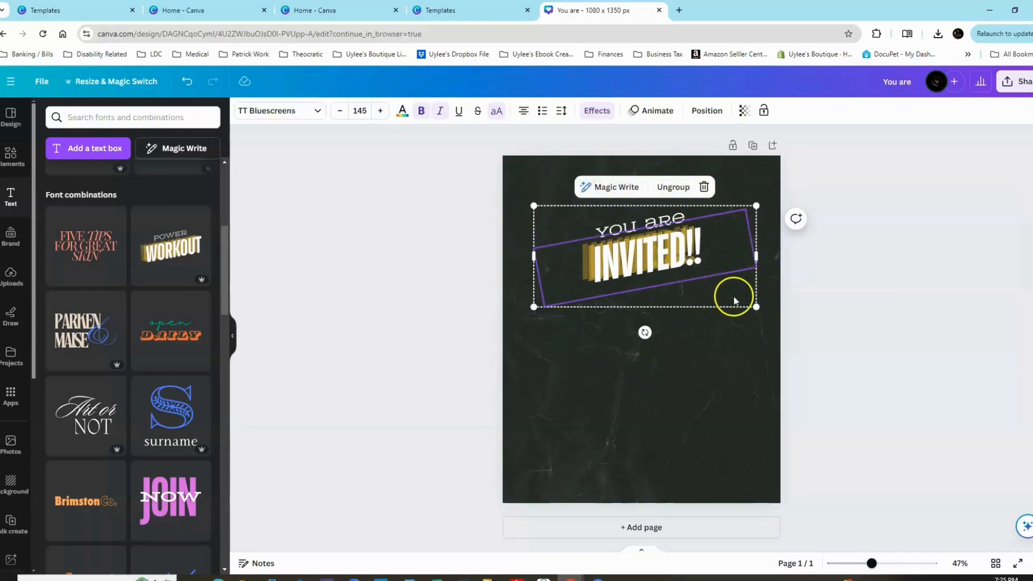
{"action": "left_click", "coordinate": [705, 112]}
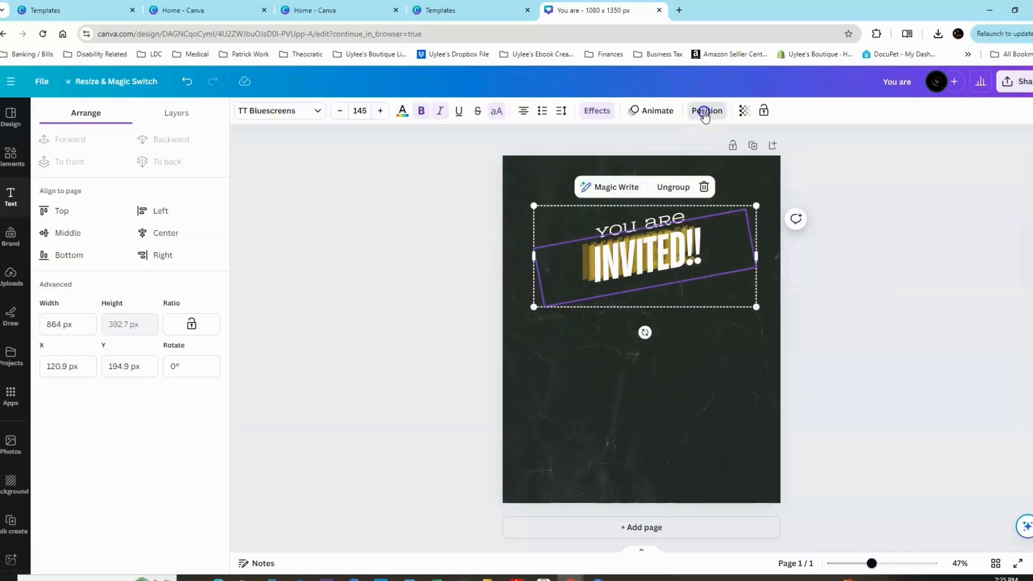
{"action": "left_click", "coordinate": [164, 235]}
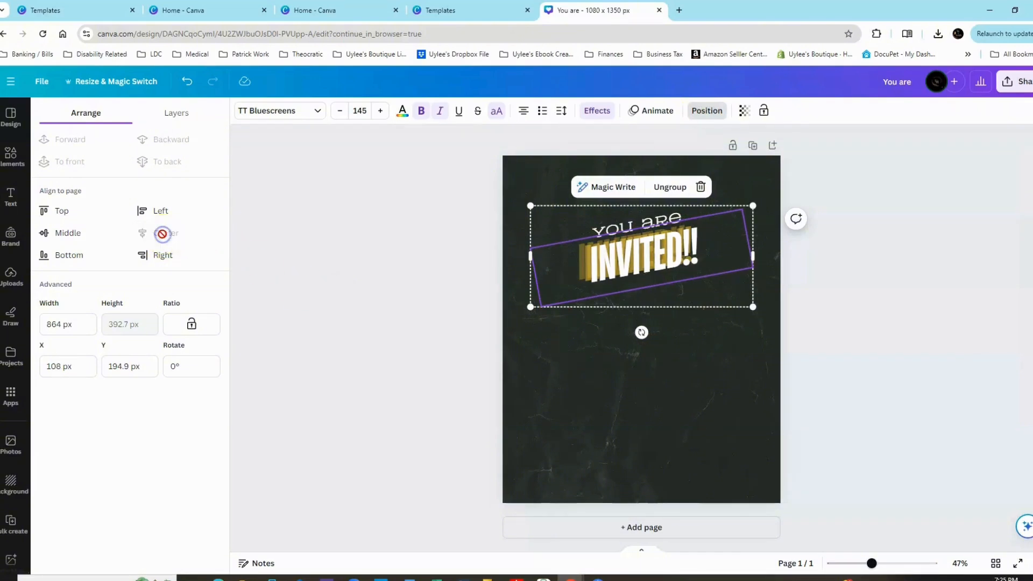
{"action": "left_click", "coordinate": [72, 234]}
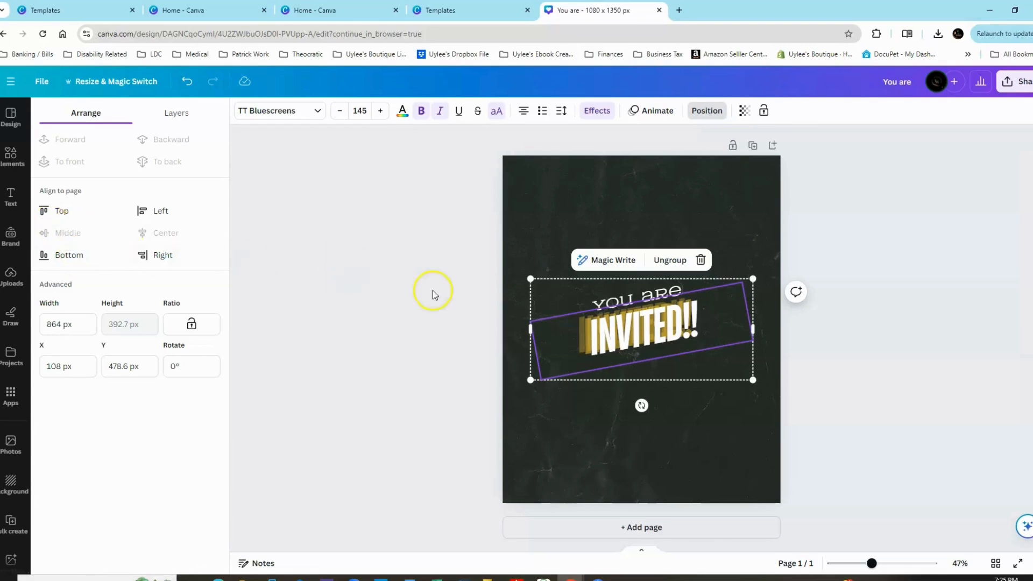
Move the invitation text group back up to the upper part of the page, keeping it horizontally centered.
{"action": "left_click_drag", "start_coordinate": [651, 344], "coordinate": [646, 319]}
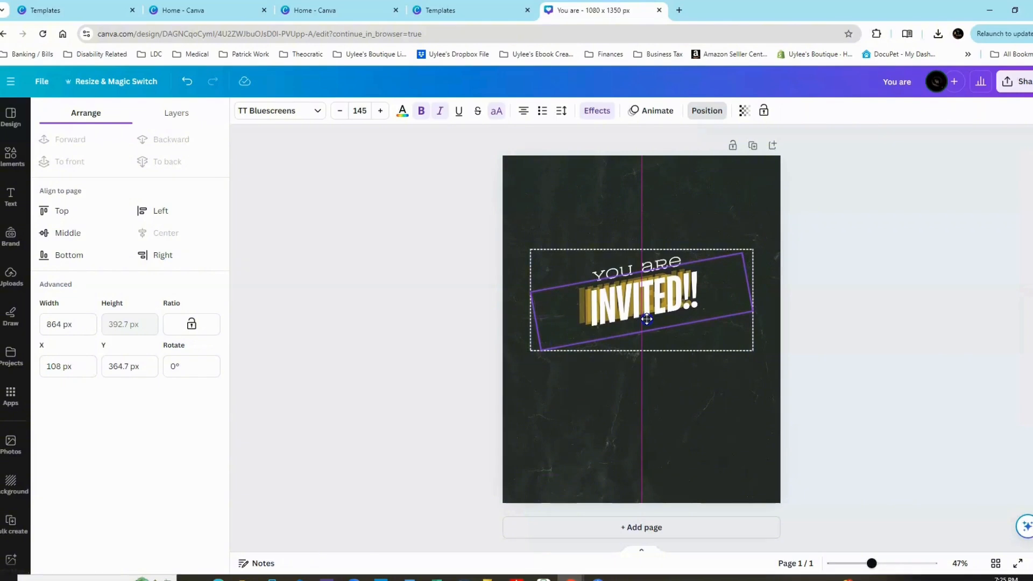
{"action": "left_click_drag", "start_coordinate": [647, 318], "coordinate": [646, 283]}
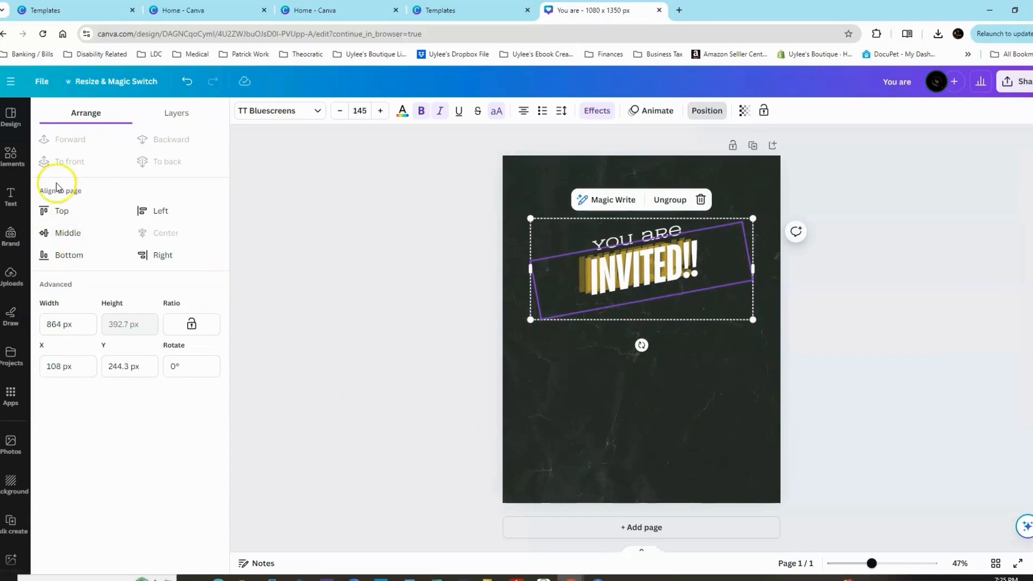
{"action": "left_click", "coordinate": [9, 204]}
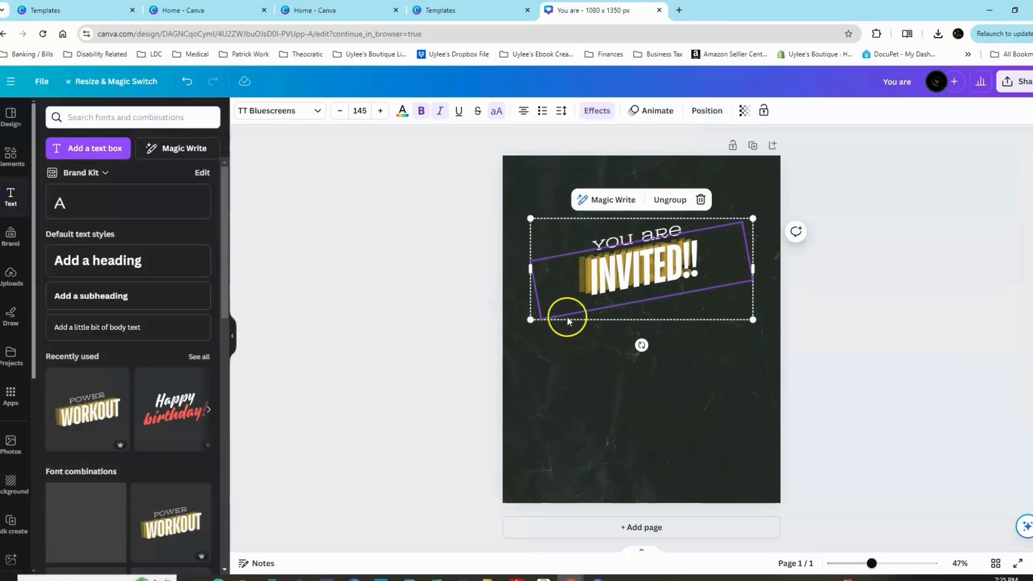
{"action": "left_click", "coordinate": [10, 155]}
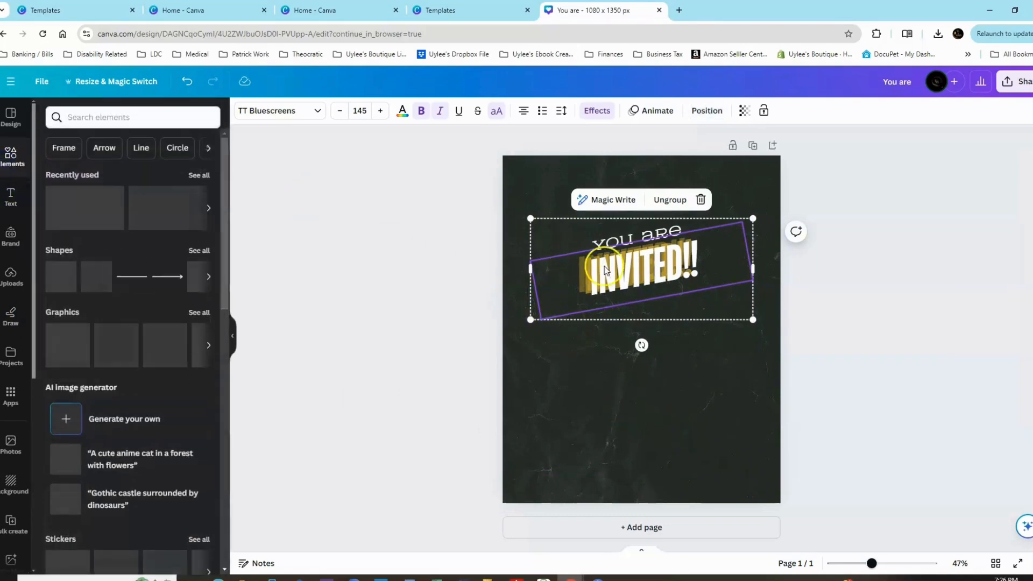
{"action": "left_click_drag", "start_coordinate": [619, 276], "coordinate": [620, 261]}
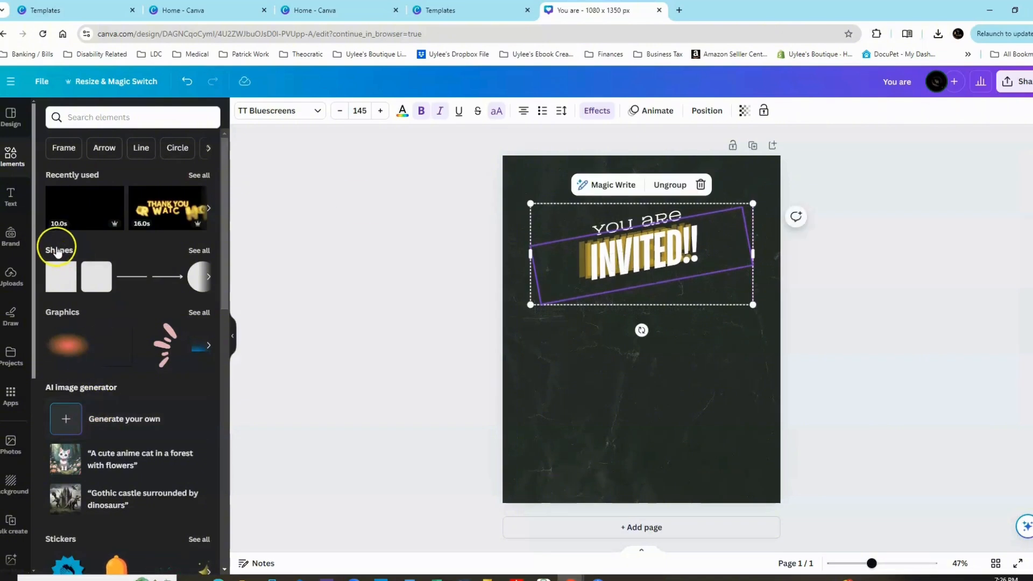
Search the elements library for "back to school party" and show all matching graphics.
{"action": "left_click", "coordinate": [104, 117]}
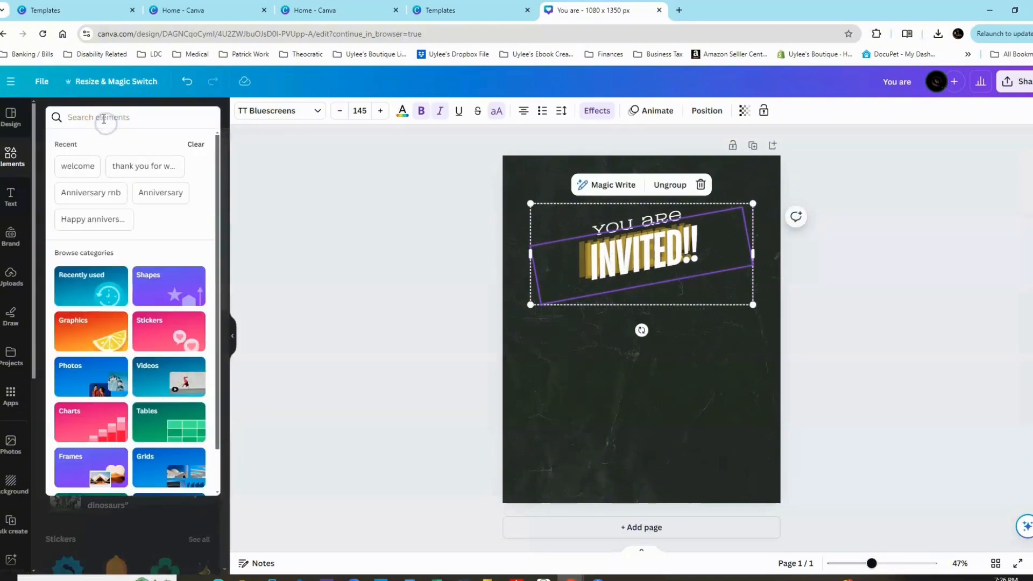
{"action": "type", "text": "pa"}
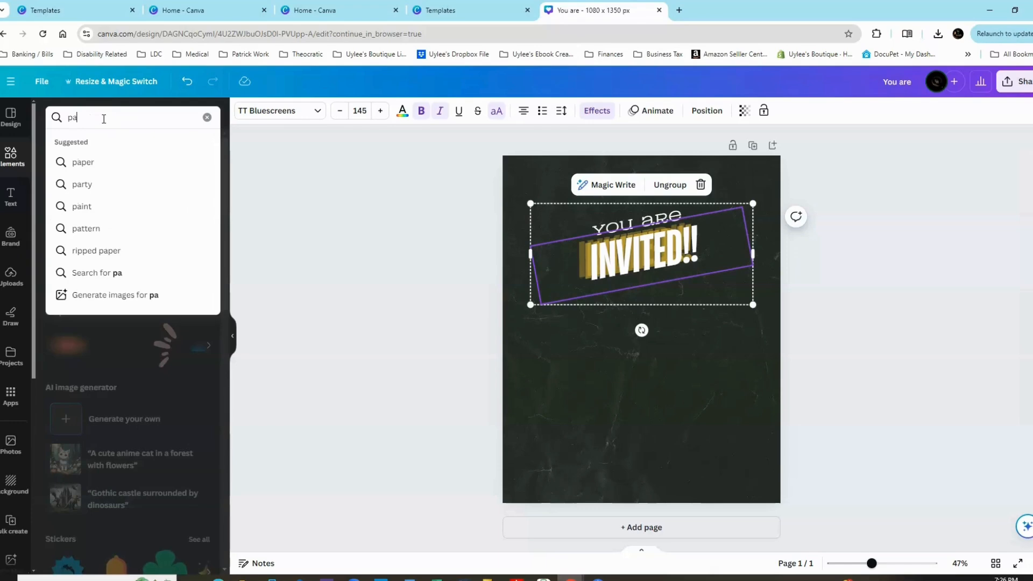
{"action": "key", "text": "BackSpace"}
{"action": "key", "text": "BackSpace"}
{"action": "type", "text": "back to"}
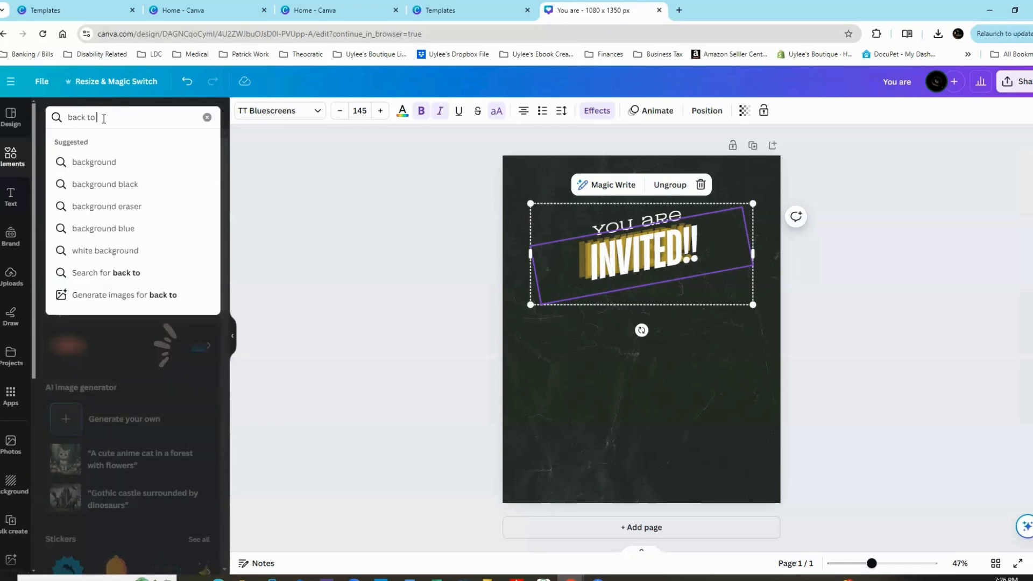
{"action": "type", "text": " school party"}
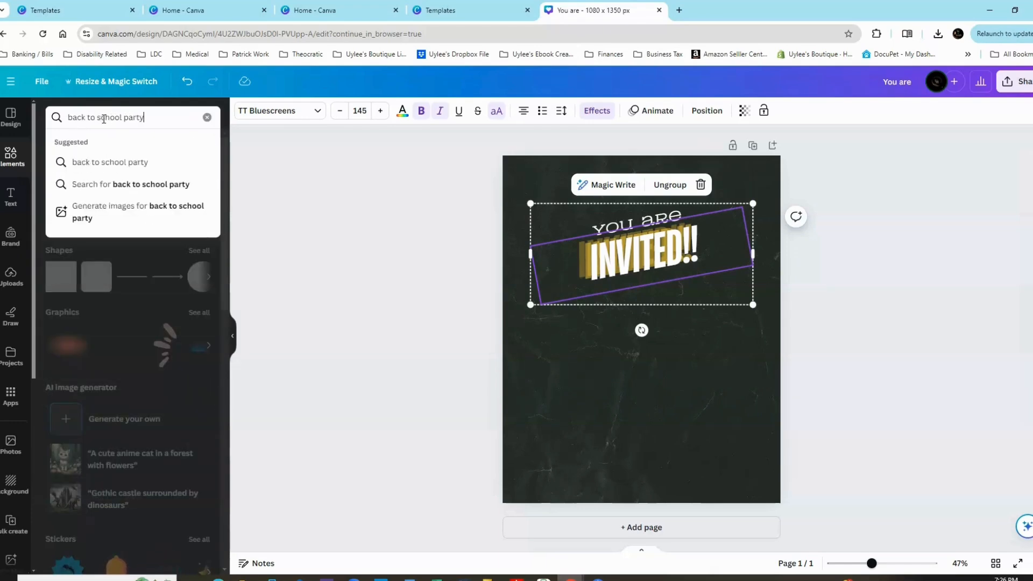
{"action": "key", "text": "Return"}
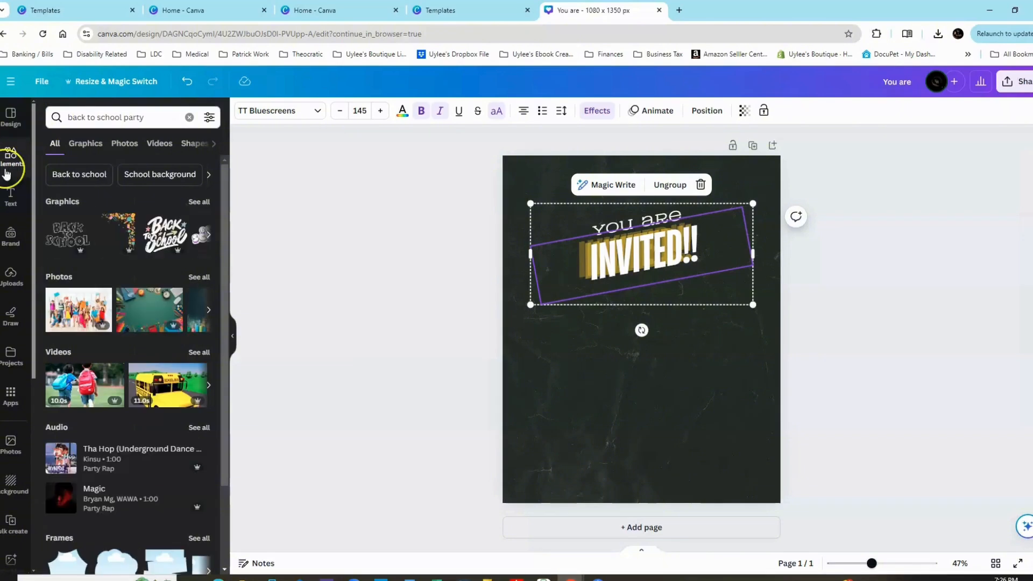
{"action": "left_click", "coordinate": [198, 201]}
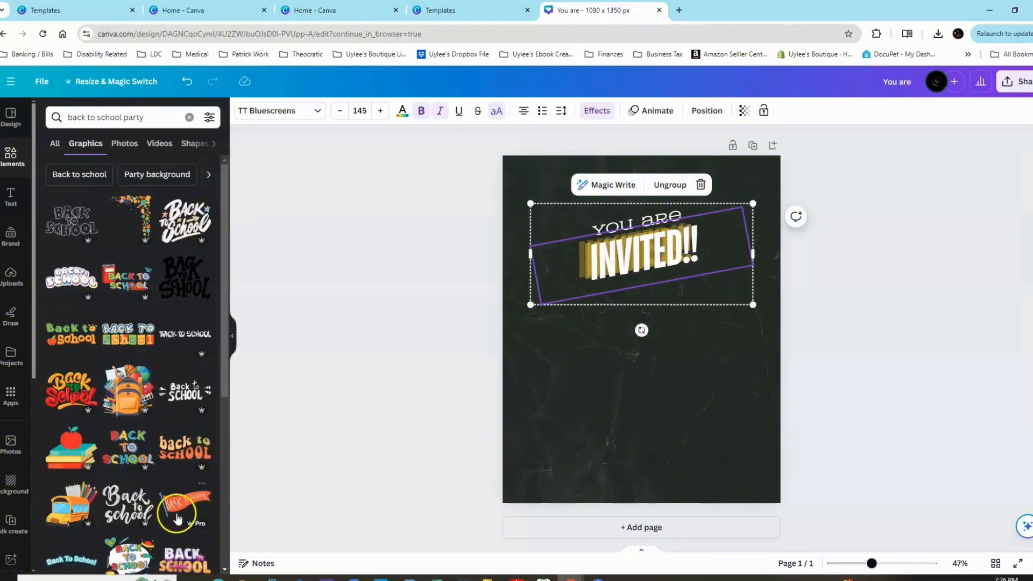
Add the orange, green and red "Back to School" lettering below the invitation text and enlarge it to about 983 × 714 px.
{"action": "left_click", "coordinate": [72, 390]}
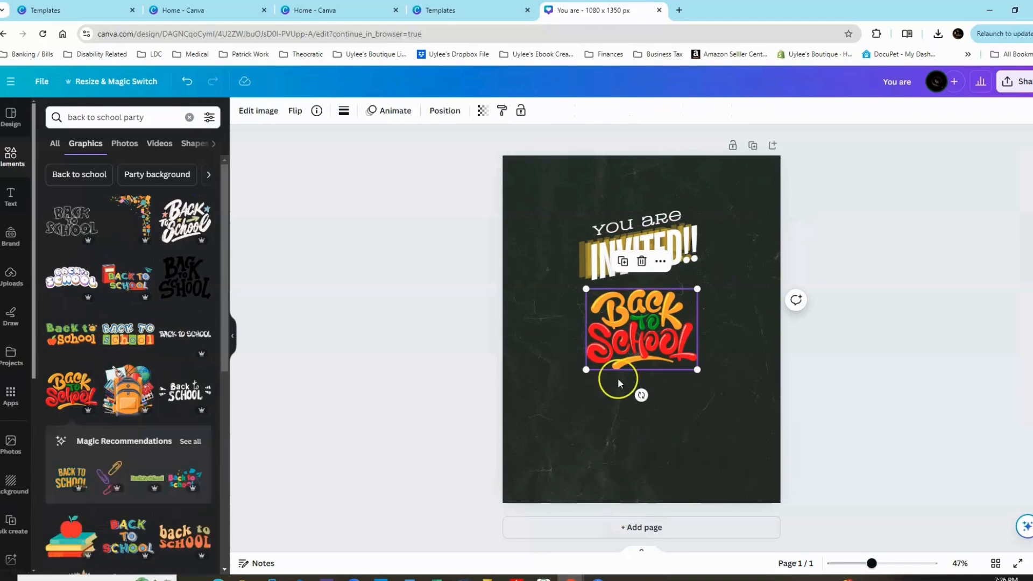
{"action": "left_click_drag", "start_coordinate": [627, 345], "coordinate": [632, 378]}
{"action": "left_click_drag", "start_coordinate": [699, 410], "coordinate": [780, 460]}
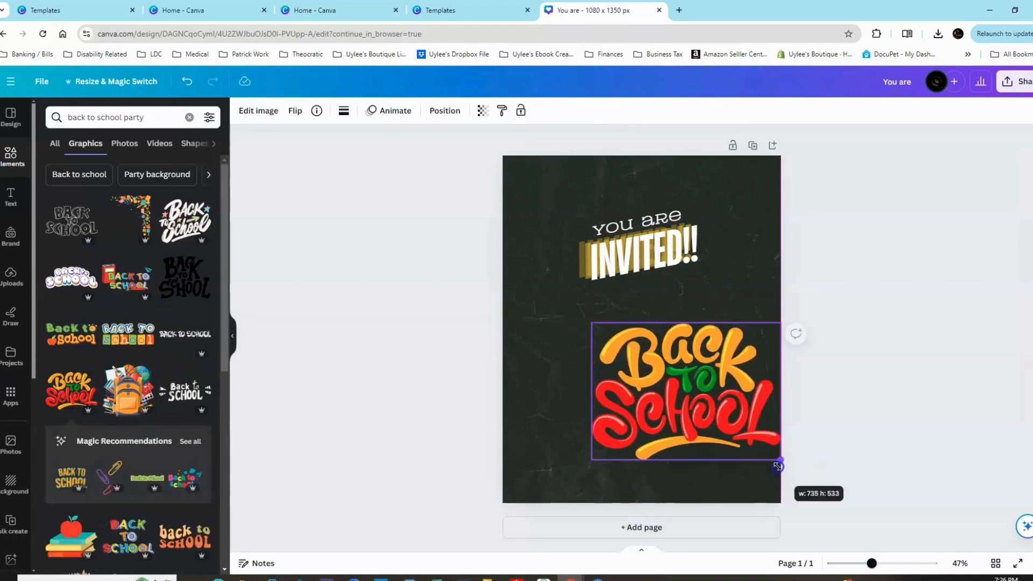
{"action": "left_click_drag", "start_coordinate": [705, 402], "coordinate": [661, 384]}
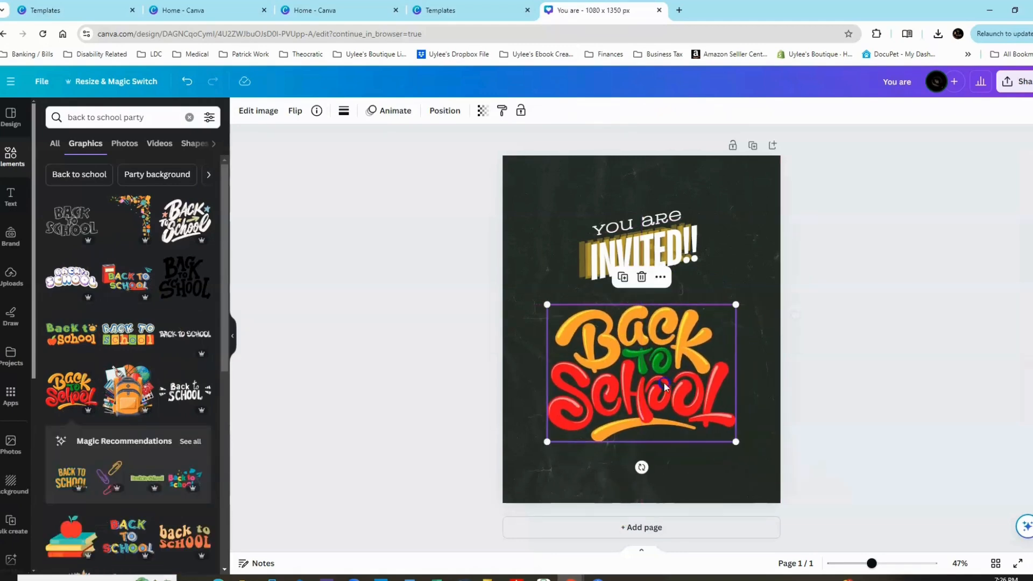
{"action": "left_click_drag", "start_coordinate": [736, 442], "coordinate": [792, 492]}
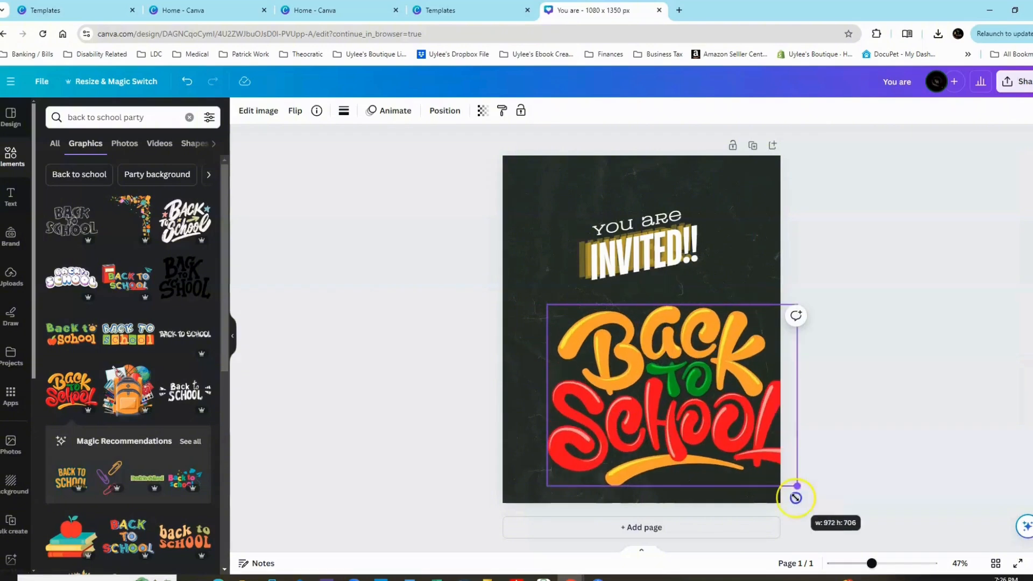
{"action": "left_click_drag", "start_coordinate": [733, 442], "coordinate": [703, 431]}
Center the "Back to School" lettering horizontally on the page.
{"action": "left_click", "coordinate": [444, 113]}
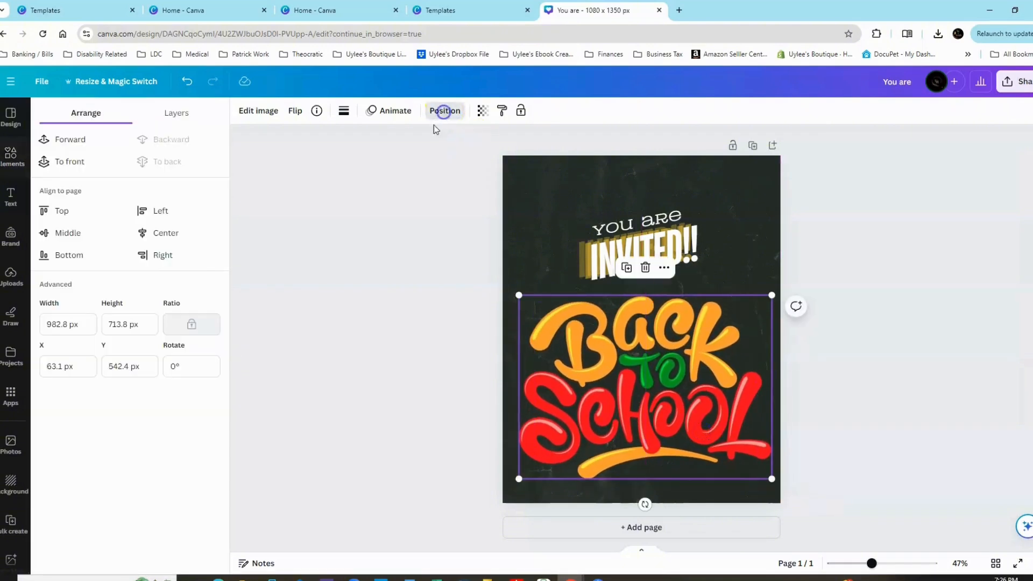
{"action": "left_click", "coordinate": [163, 233]}
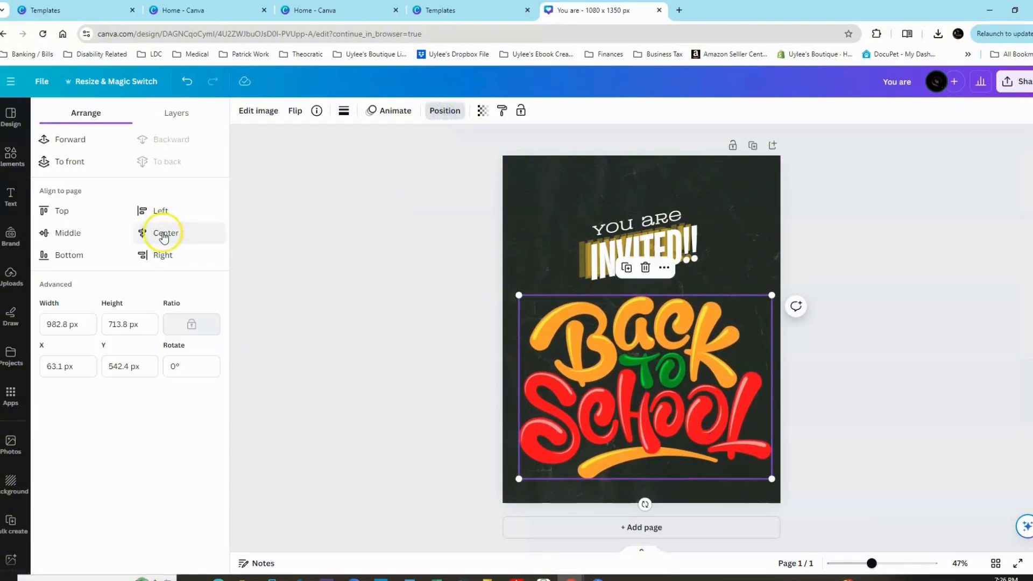
{"action": "left_click", "coordinate": [827, 306]}
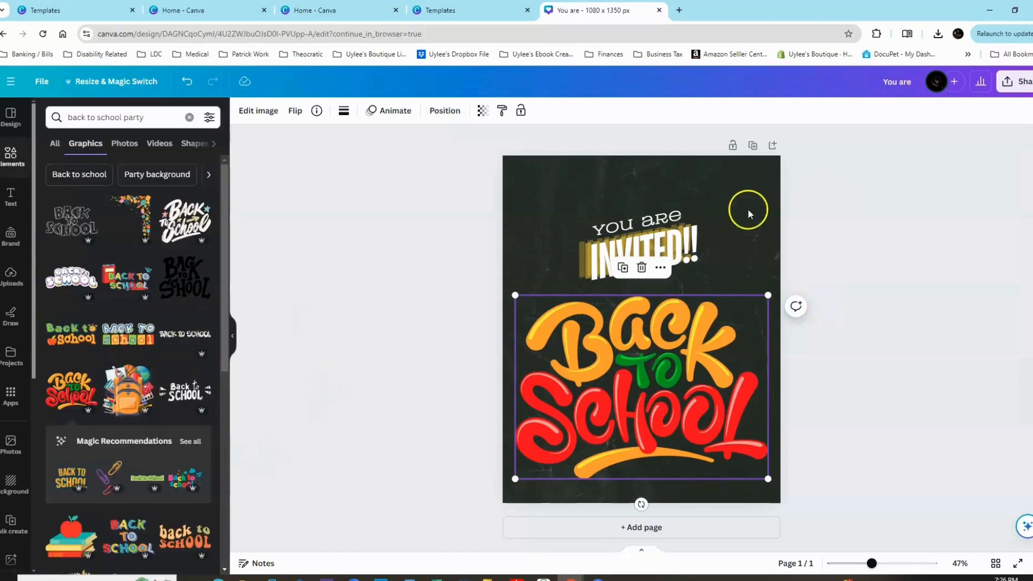
Add the school-supplies corner border in the page's upper-right corner and reposition the invitation text group higher above the "Back to School" lettering.
{"action": "left_click_drag", "start_coordinate": [654, 244], "coordinate": [654, 208]}
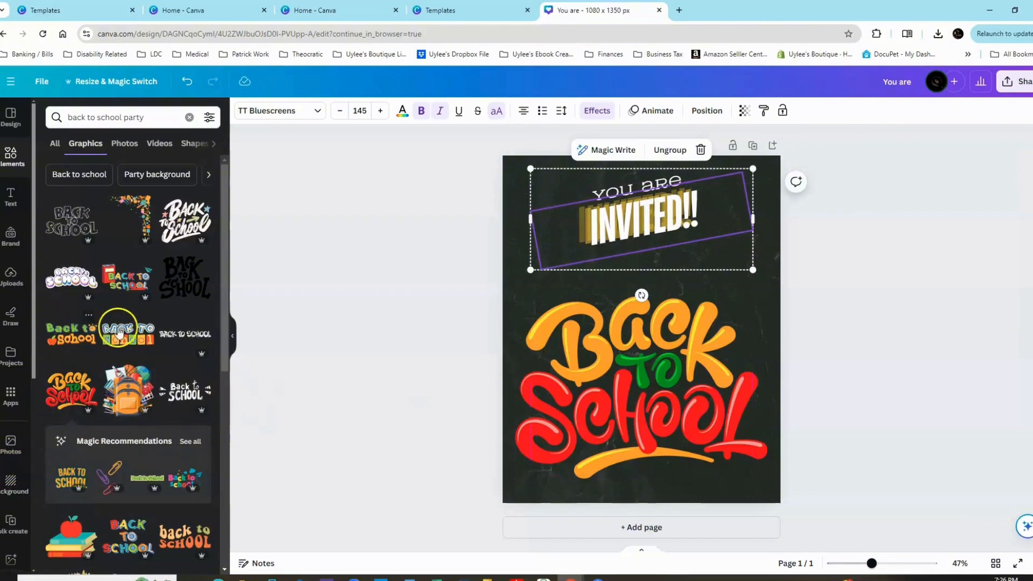
{"action": "left_click", "coordinate": [137, 222]}
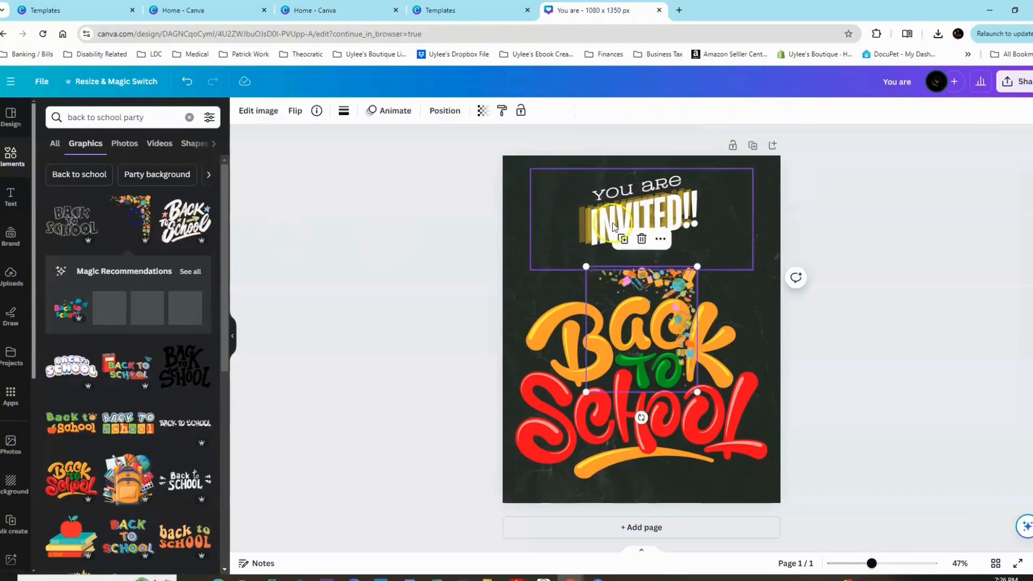
{"action": "left_click_drag", "start_coordinate": [670, 325], "coordinate": [752, 212]}
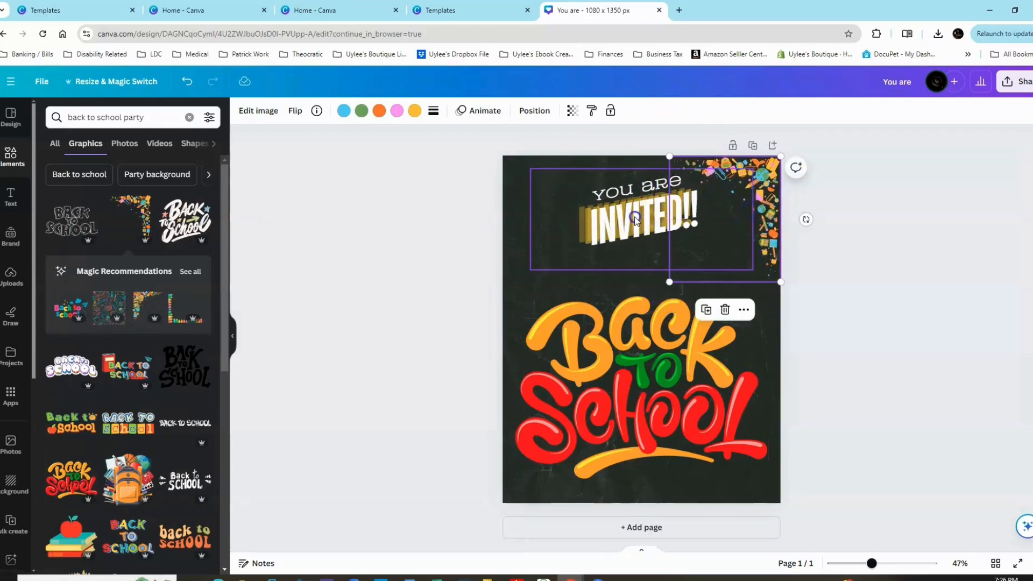
{"action": "left_click_drag", "start_coordinate": [635, 220], "coordinate": [637, 240]}
{"action": "left_click", "coordinate": [912, 351]}
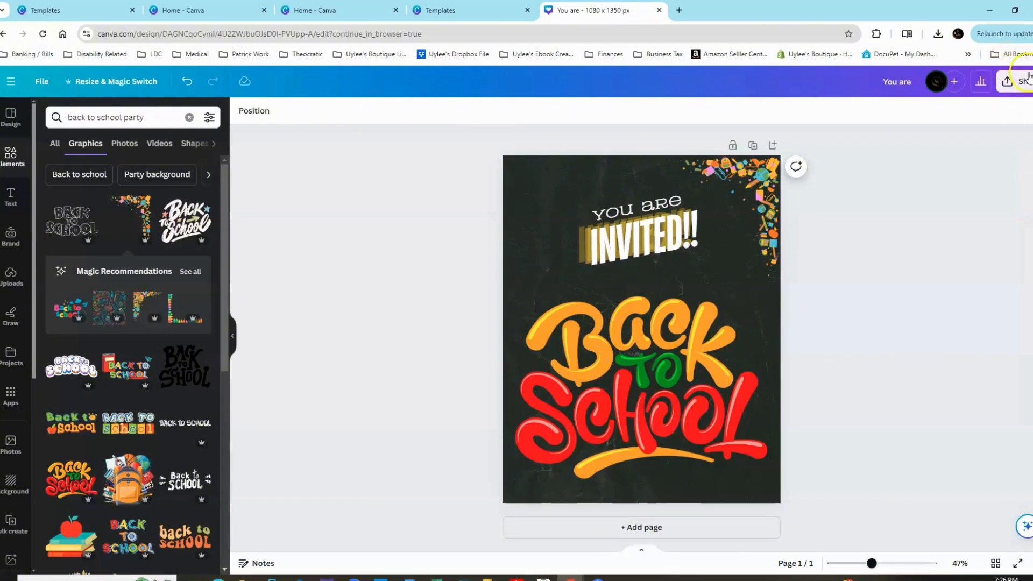
Download the design to the desktop as a PNG named "test image" and view the downloaded file.
{"action": "left_click", "coordinate": [1008, 85]}
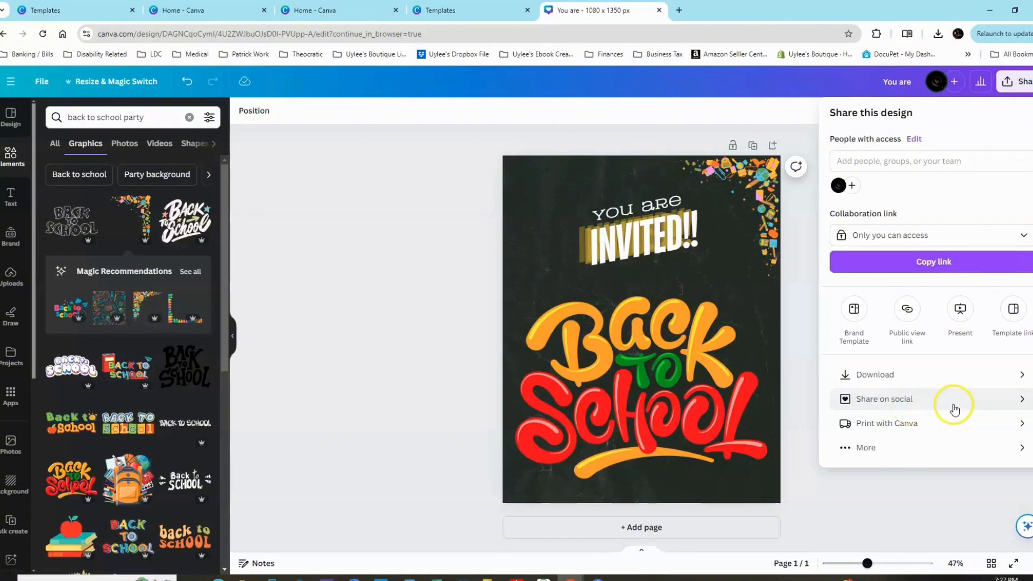
{"action": "left_click", "coordinate": [880, 378]}
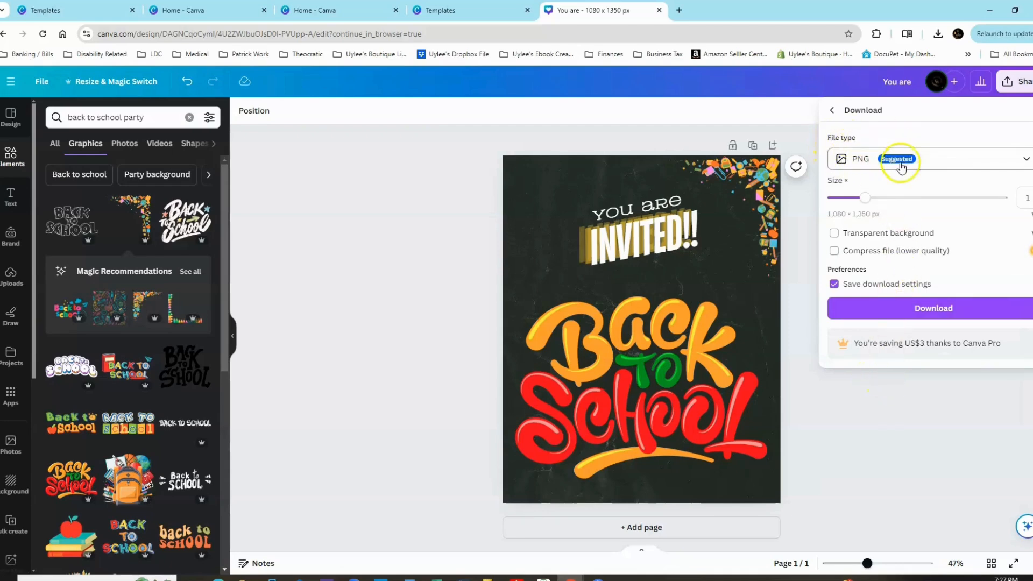
{"action": "left_click", "coordinate": [856, 159]}
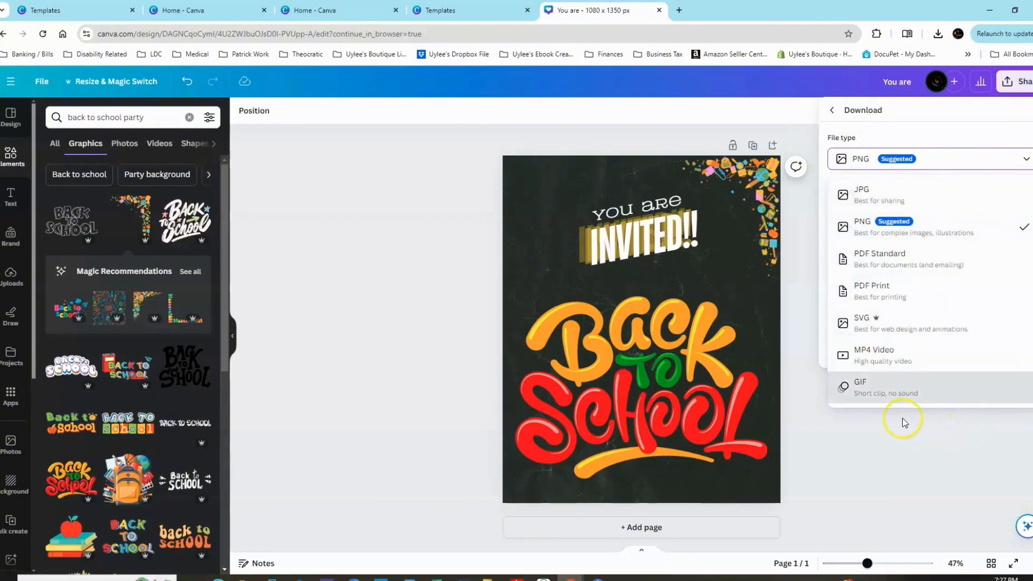
{"action": "left_click", "coordinate": [894, 233]}
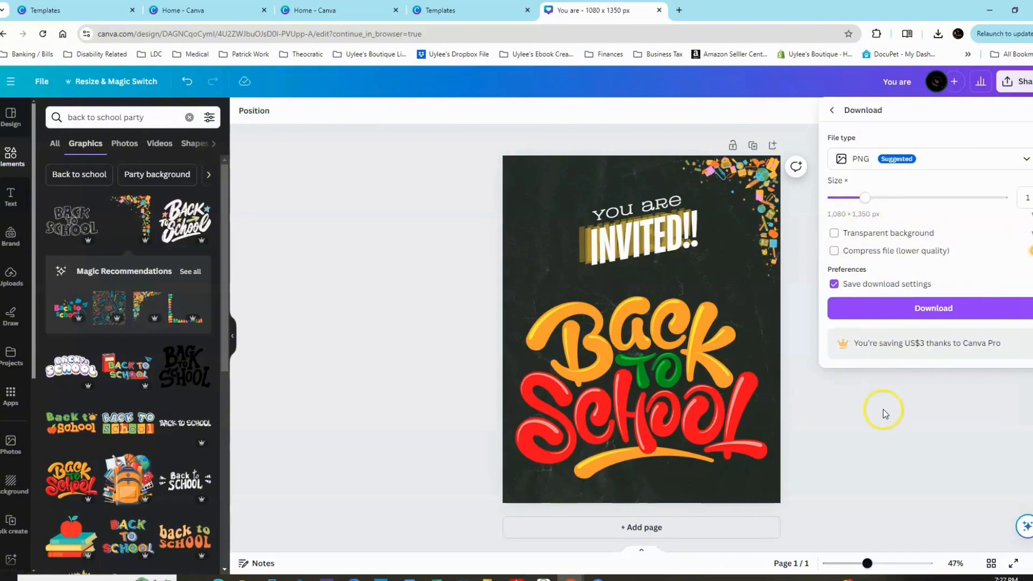
{"action": "left_click", "coordinate": [907, 311]}
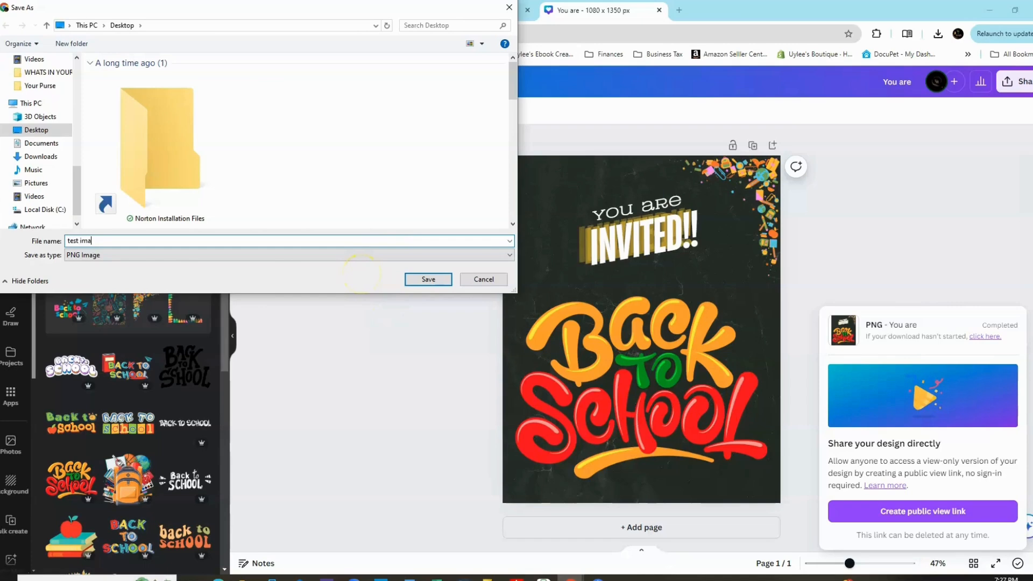
{"action": "key", "text": "Return"}
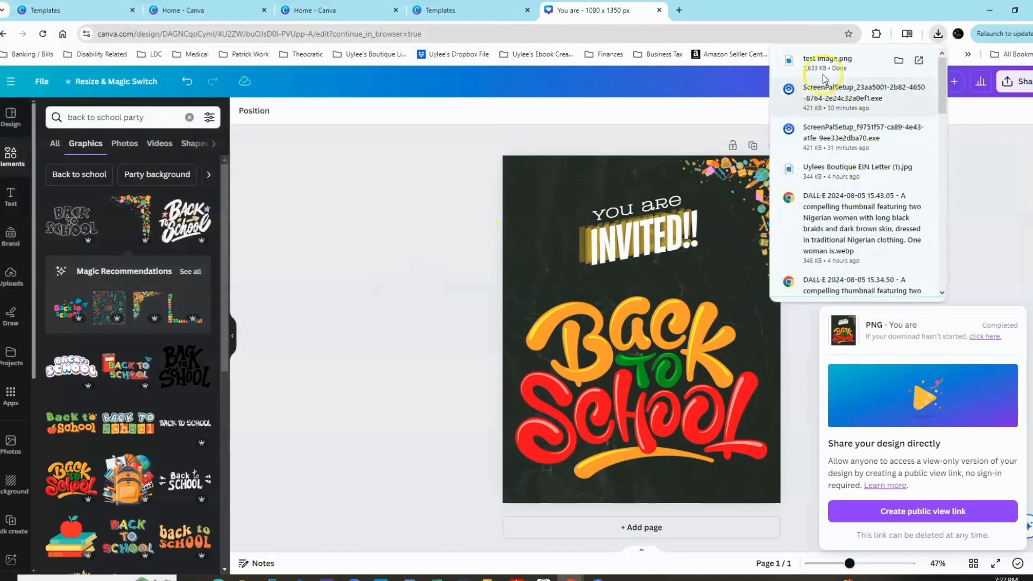
{"action": "left_click", "coordinate": [825, 63]}
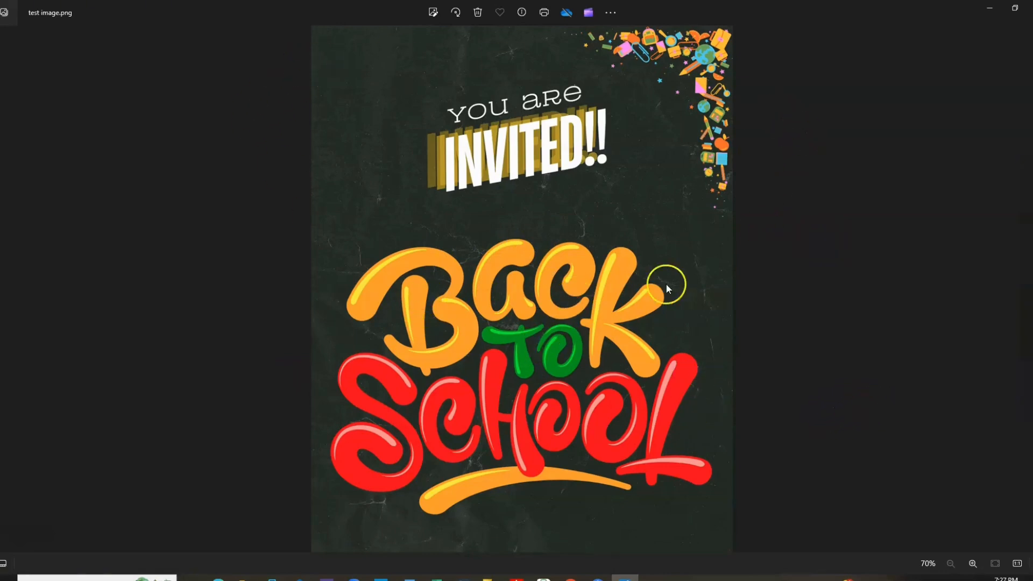
{"action": "left_click", "coordinate": [1031, 8]}
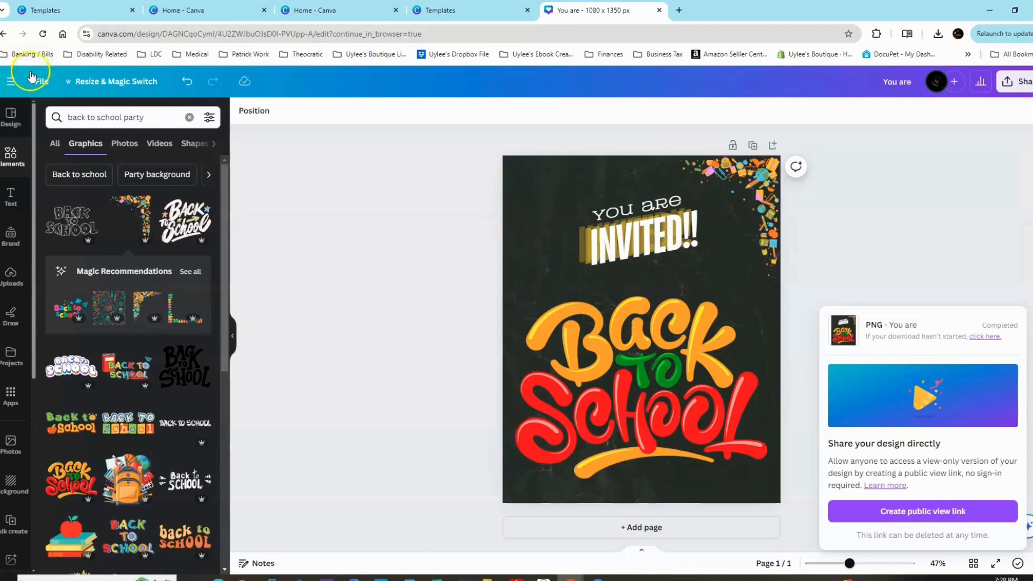
Save the design and move it to a new folder named "School".
{"action": "left_click", "coordinate": [43, 84]}
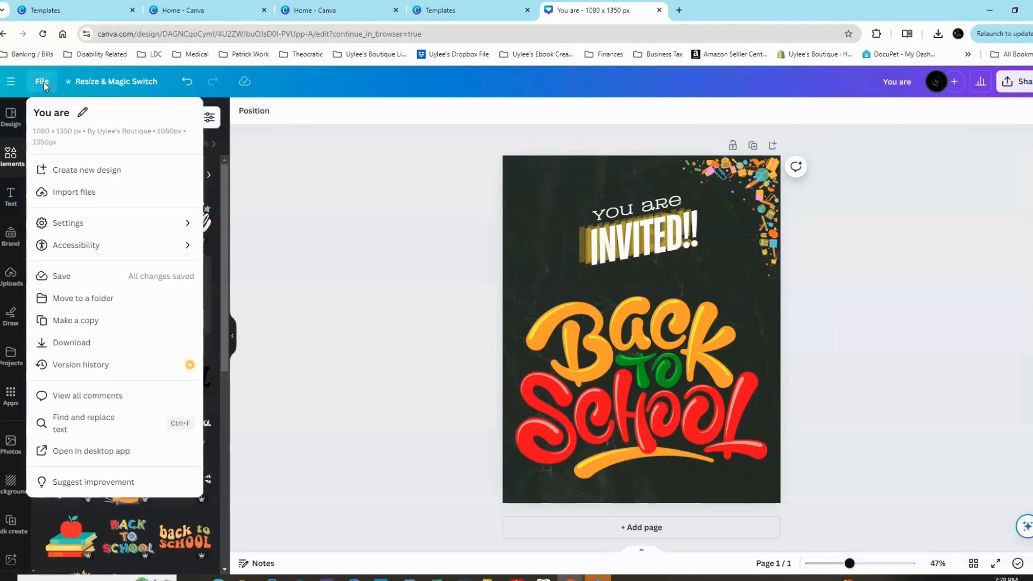
{"action": "left_click", "coordinate": [53, 276]}
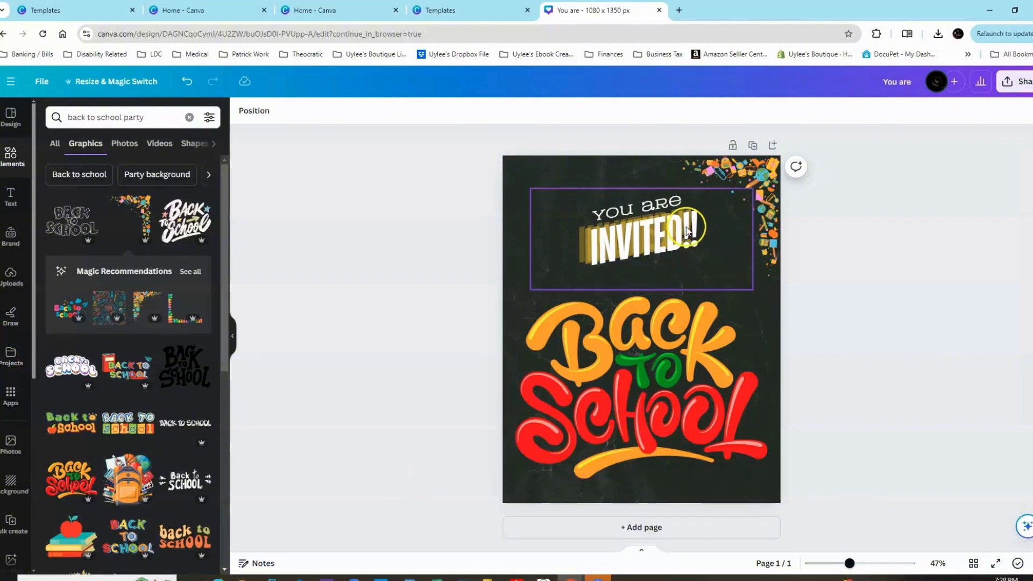
{"action": "left_click", "coordinate": [42, 82]}
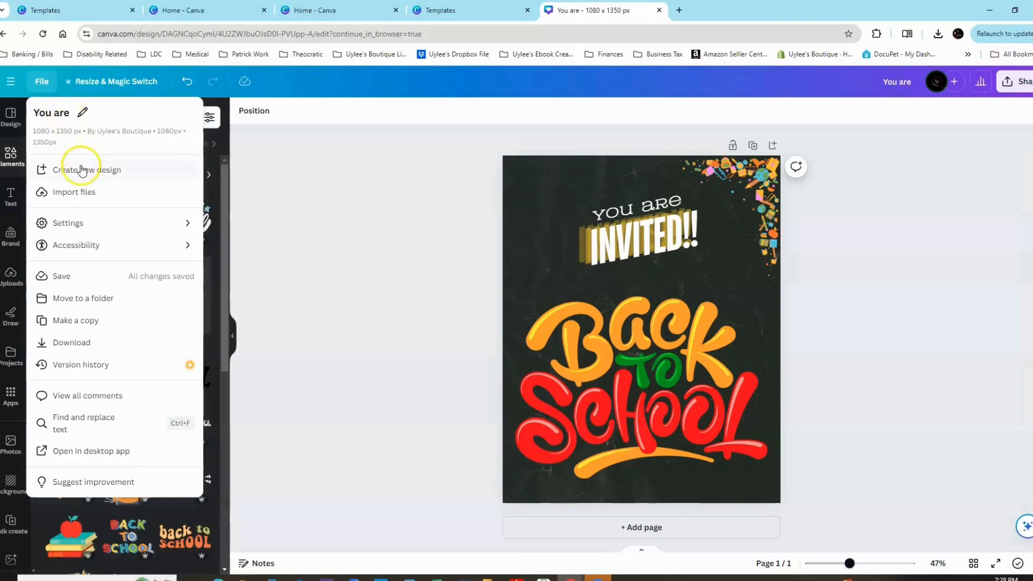
{"action": "left_click", "coordinate": [83, 302]}
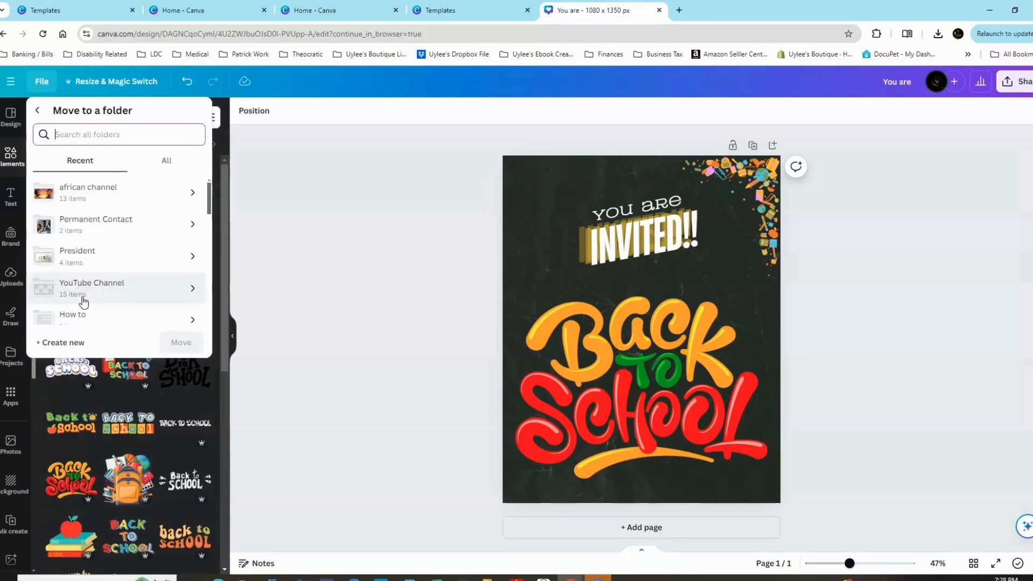
{"action": "scroll", "coordinate": [108, 249], "scroll_direction": "down", "scroll_amount": 3}
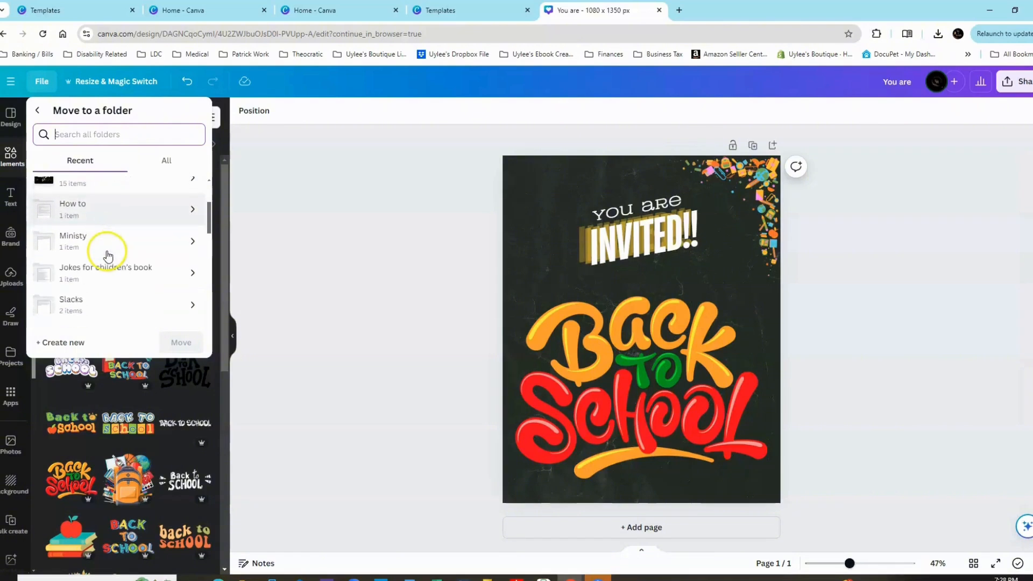
{"action": "scroll", "coordinate": [127, 261], "scroll_direction": "down", "scroll_amount": 5}
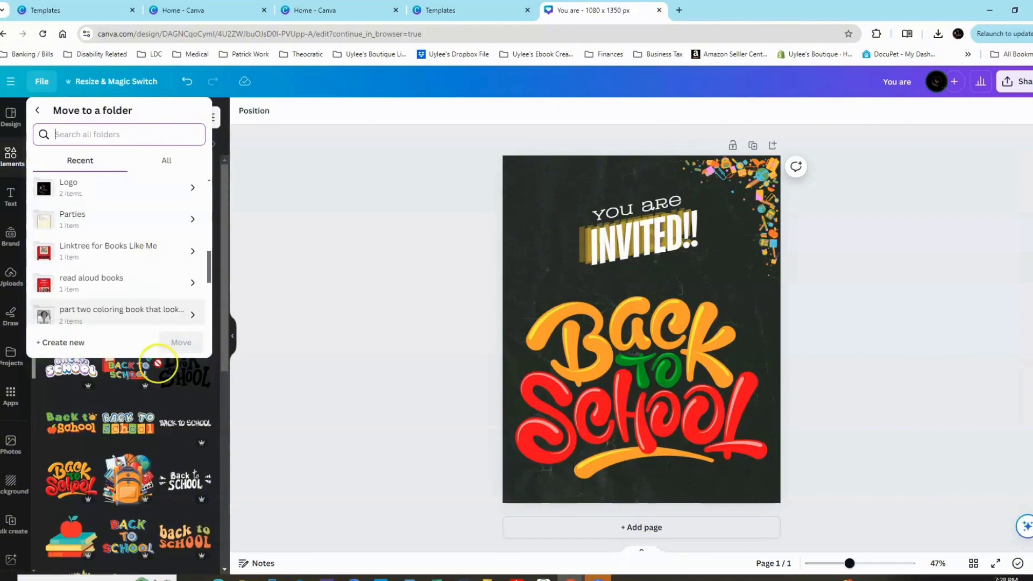
{"action": "left_click", "coordinate": [60, 342]}
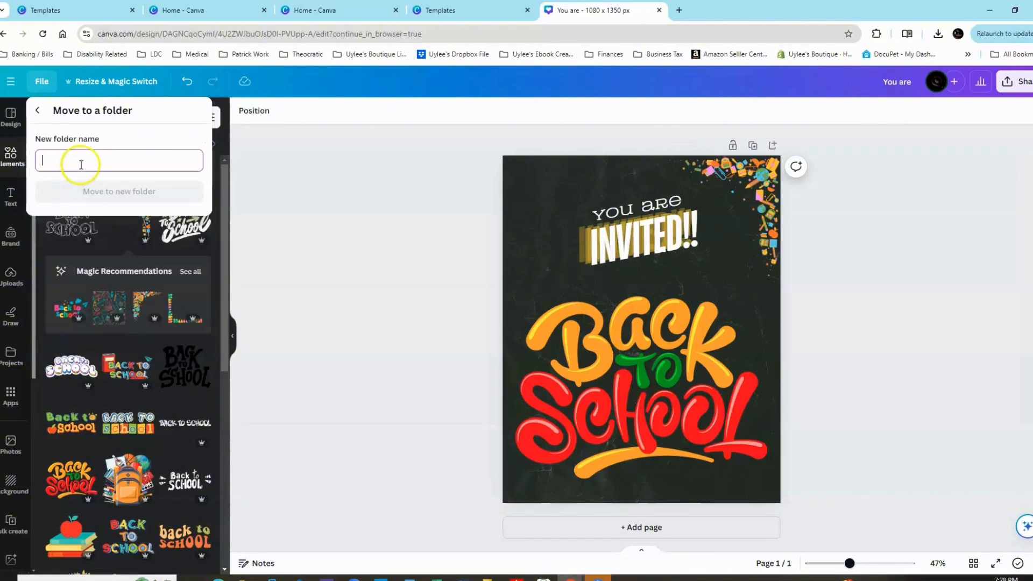
{"action": "type", "text": "School"}
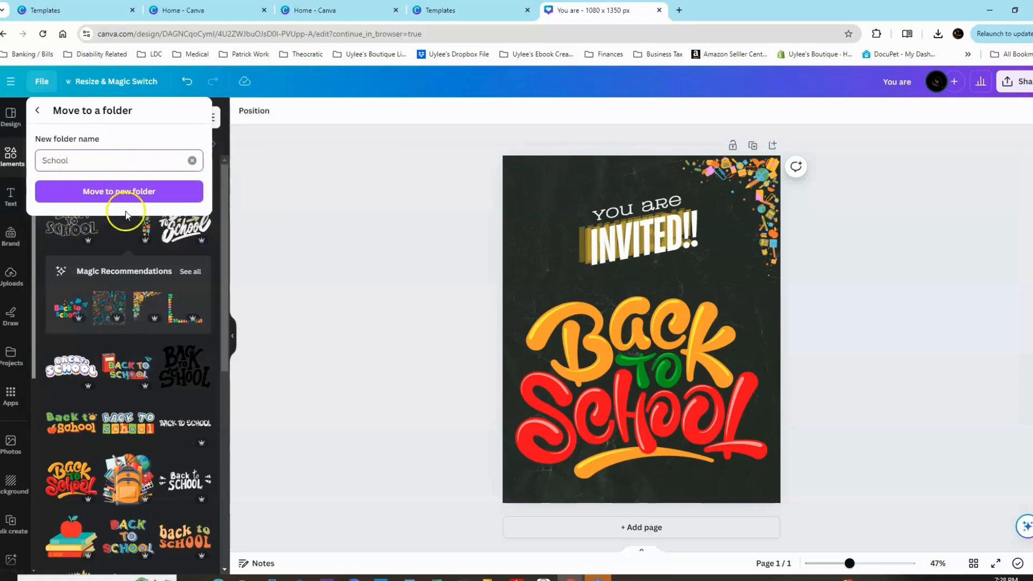
{"action": "left_click", "coordinate": [122, 194]}
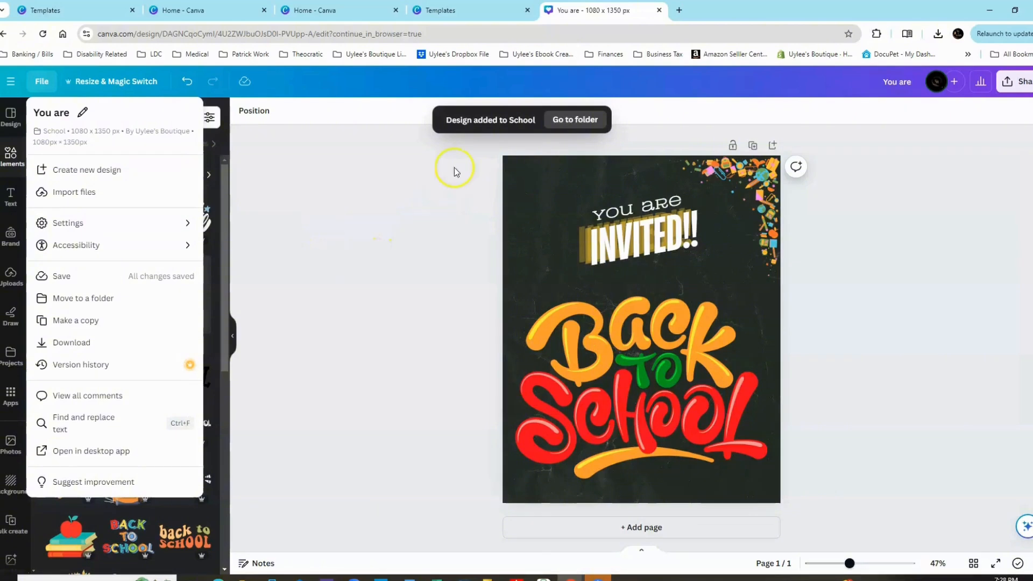
{"action": "left_click", "coordinate": [422, 241]}
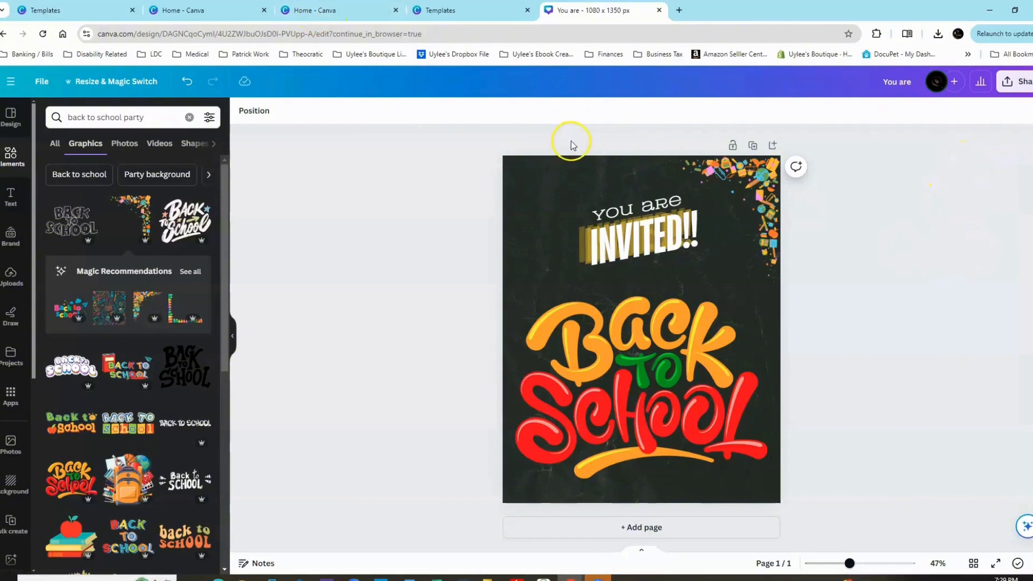
Leave the editor for the home page, continuing in the browser, and open Projects to look through the recent designs and folders.
{"action": "left_click", "coordinate": [10, 84]}
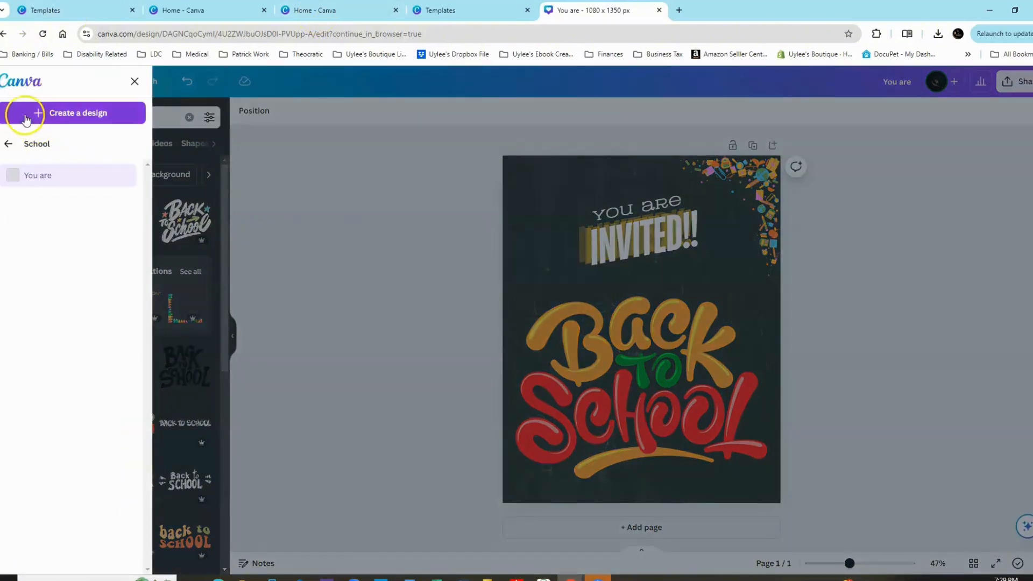
{"action": "left_click", "coordinate": [7, 146]}
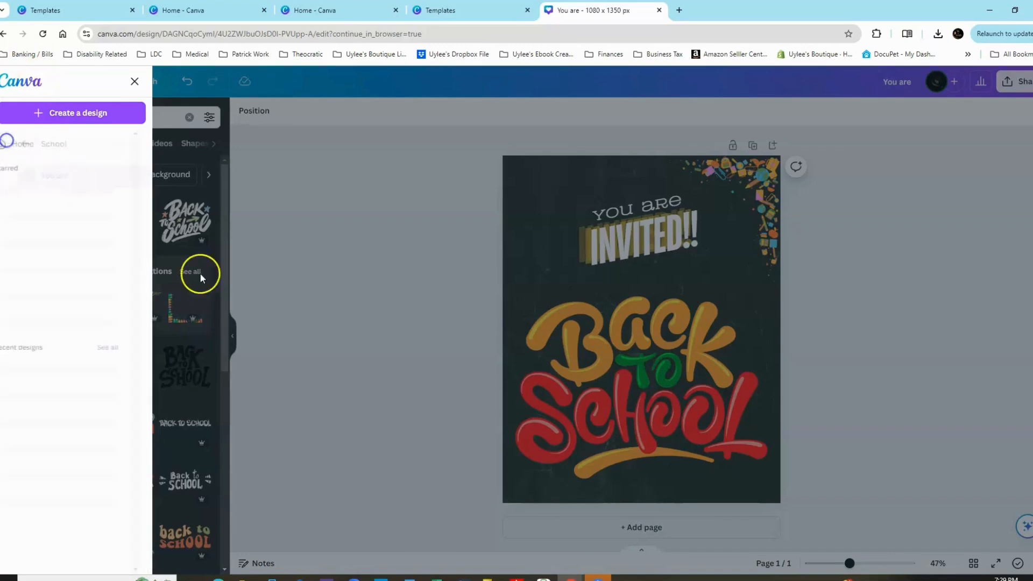
{"action": "left_click", "coordinate": [34, 145]}
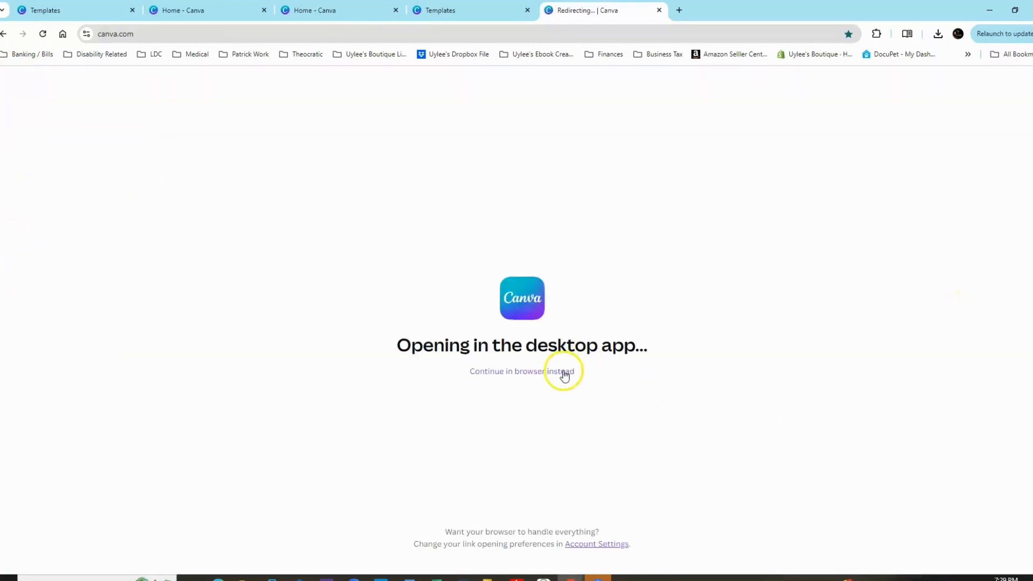
{"action": "left_click", "coordinate": [563, 372]}
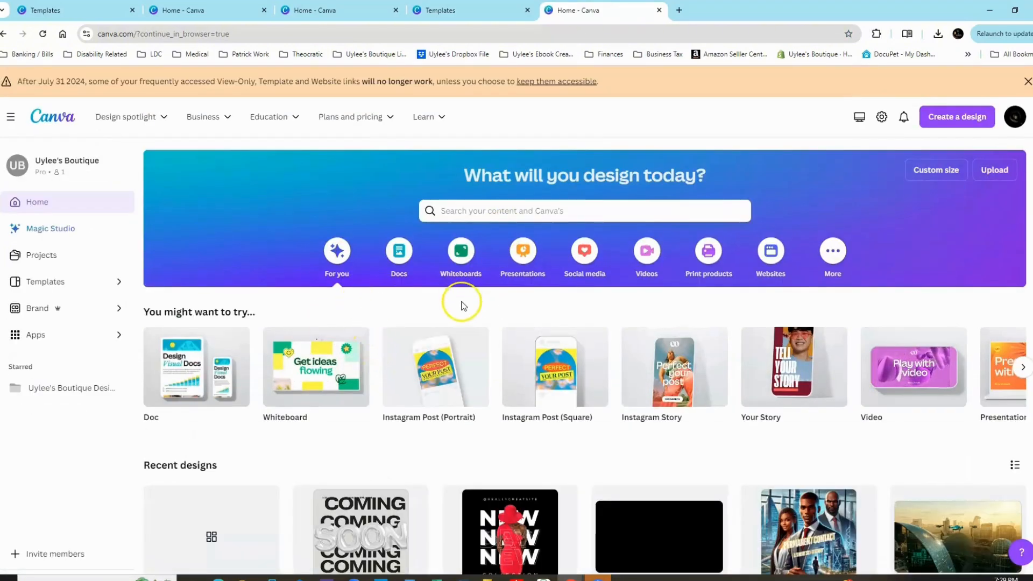
{"action": "left_click", "coordinate": [43, 257]}
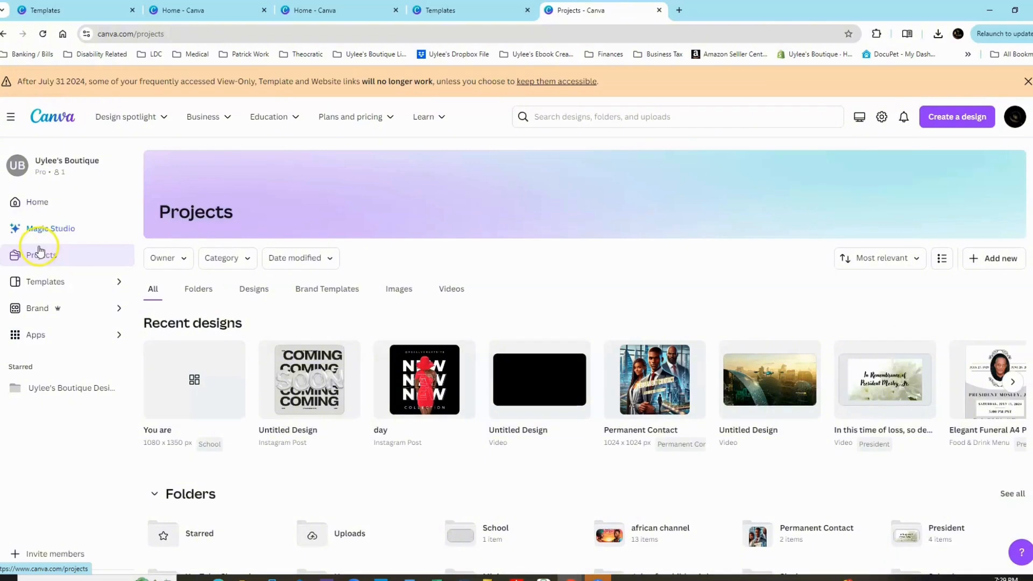
{"action": "scroll", "coordinate": [244, 405], "scroll_direction": "down", "scroll_amount": 1}
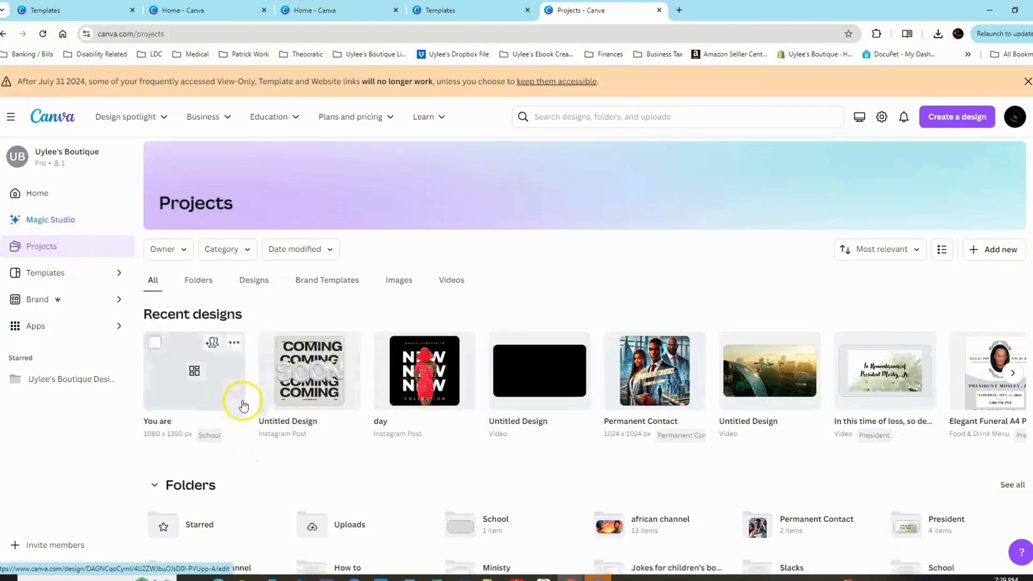
Open the "You are" design from the recent designs in the browser, then return to the Projects page.
{"action": "left_click", "coordinate": [200, 342]}
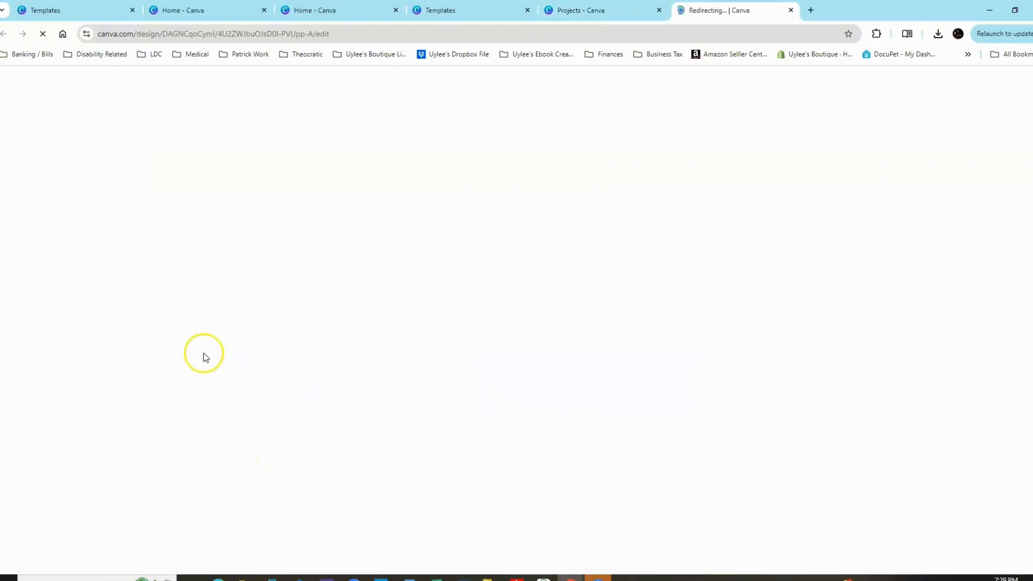
{"action": "left_click", "coordinate": [500, 372]}
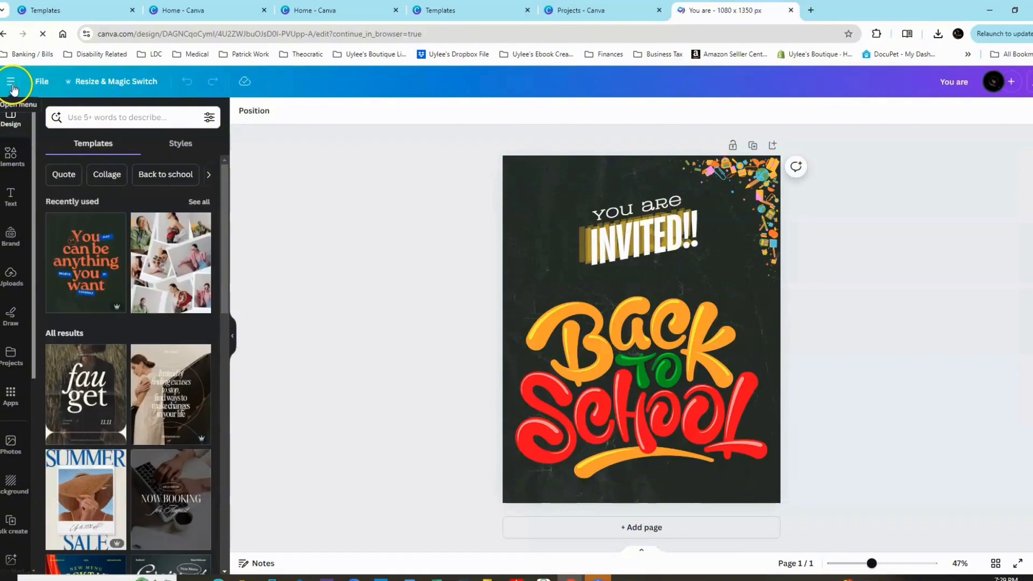
{"action": "left_click", "coordinate": [12, 85]}
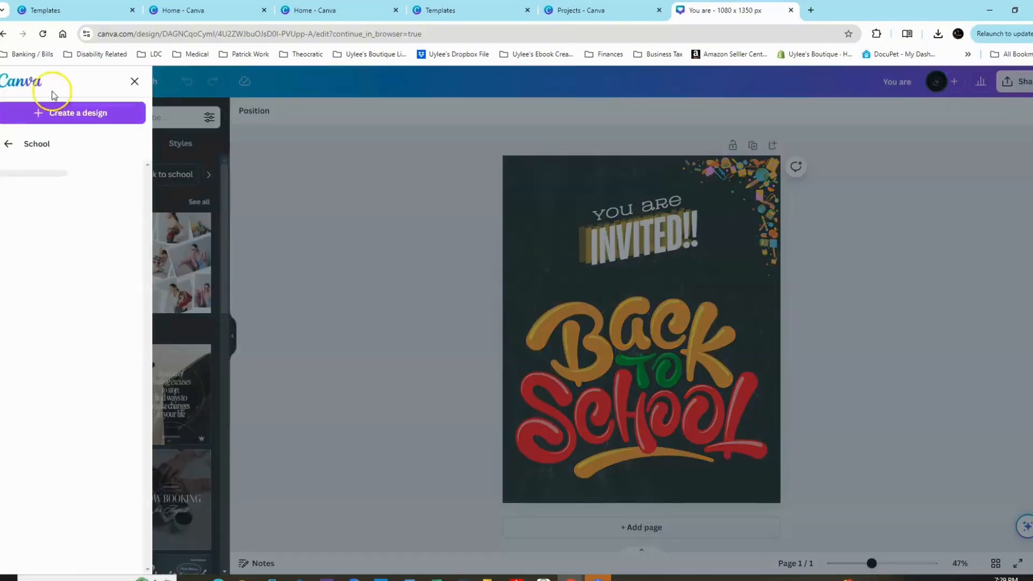
{"action": "left_click", "coordinate": [588, 10]}
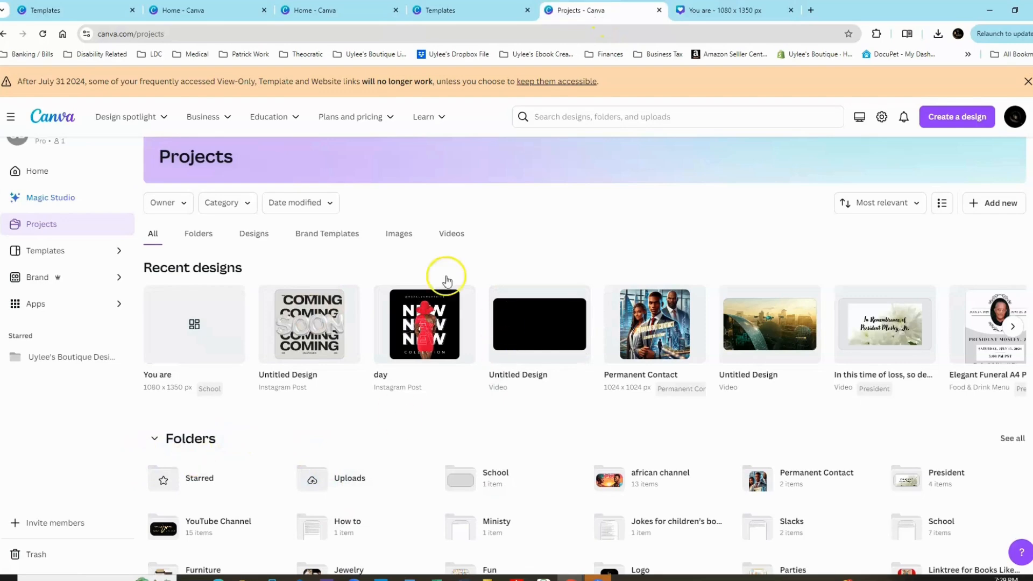
Show only the folders in Projects, look through them, and open the new "School" folder containing the invitation.
{"action": "left_click", "coordinate": [201, 236]}
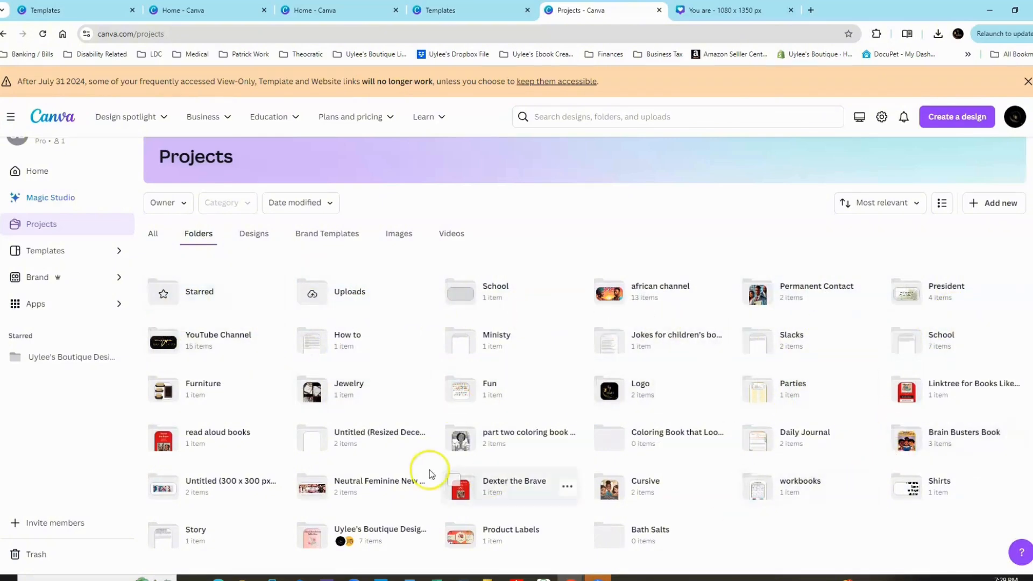
{"action": "left_click", "coordinate": [950, 343]}
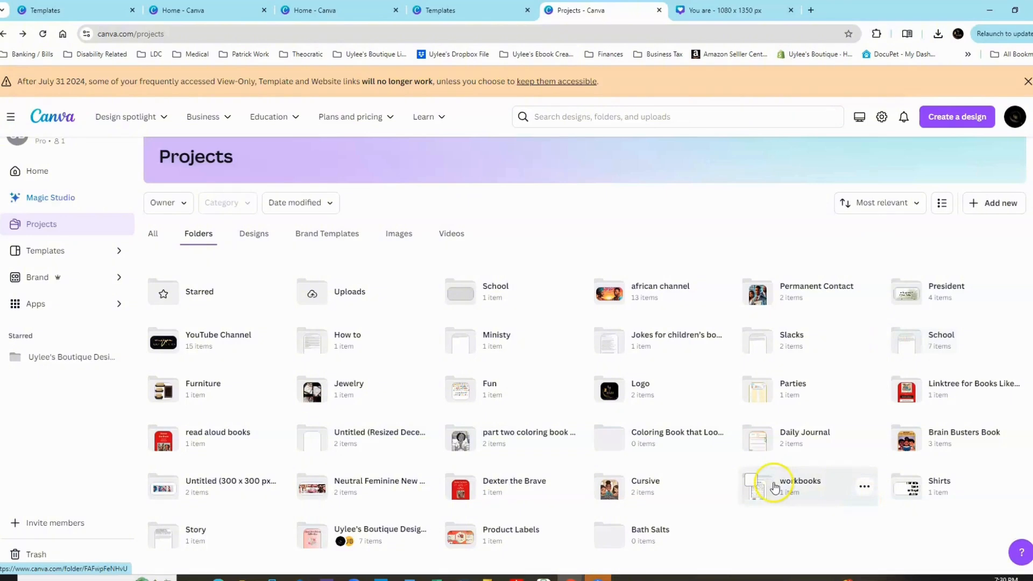
{"action": "scroll", "coordinate": [728, 485], "scroll_direction": "down", "scroll_amount": 1}
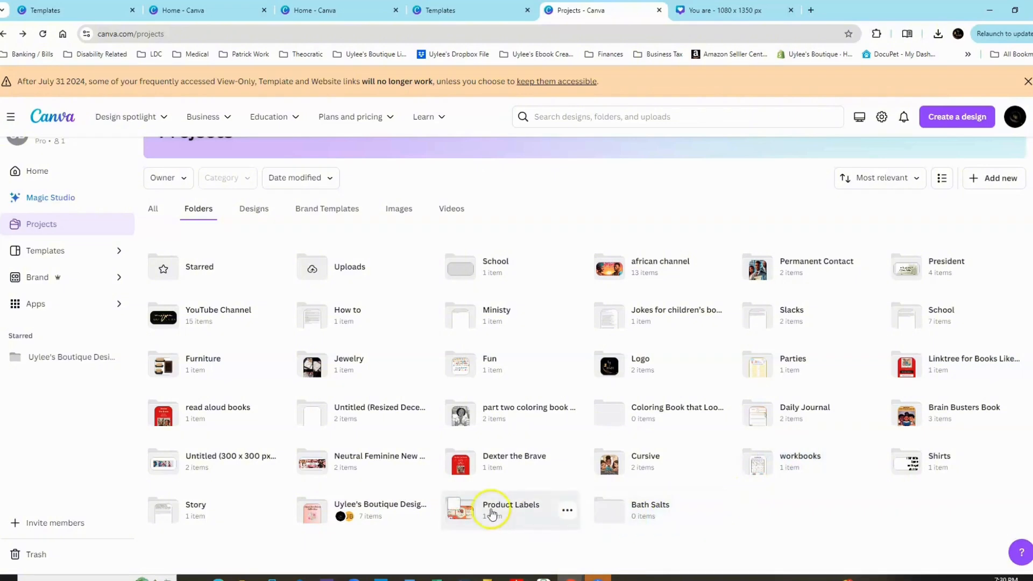
{"action": "left_click", "coordinate": [478, 275]}
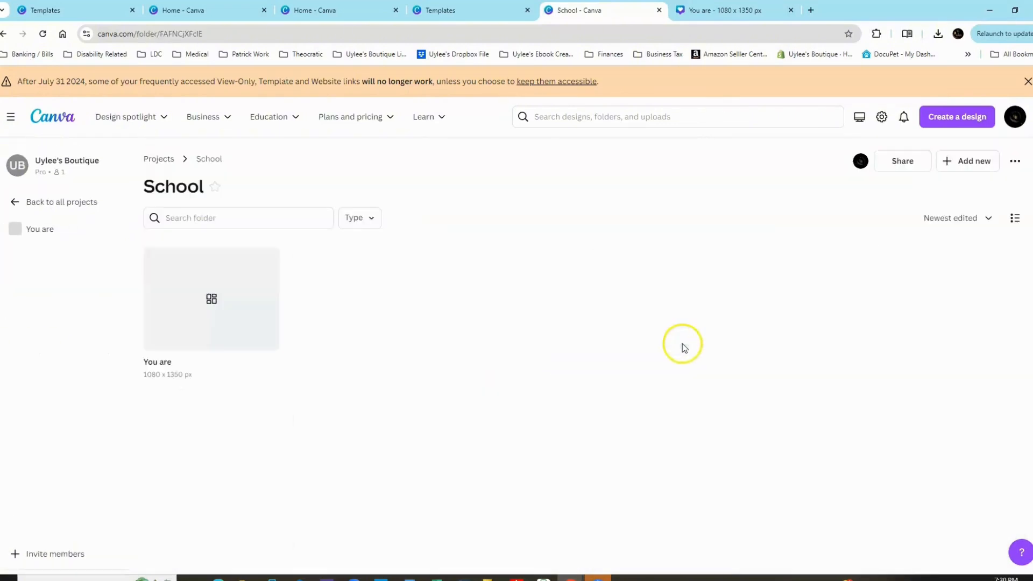
Open the "You are" design from the School folder in the browser, then close it to return to the folder.
{"action": "left_click", "coordinate": [212, 302]}
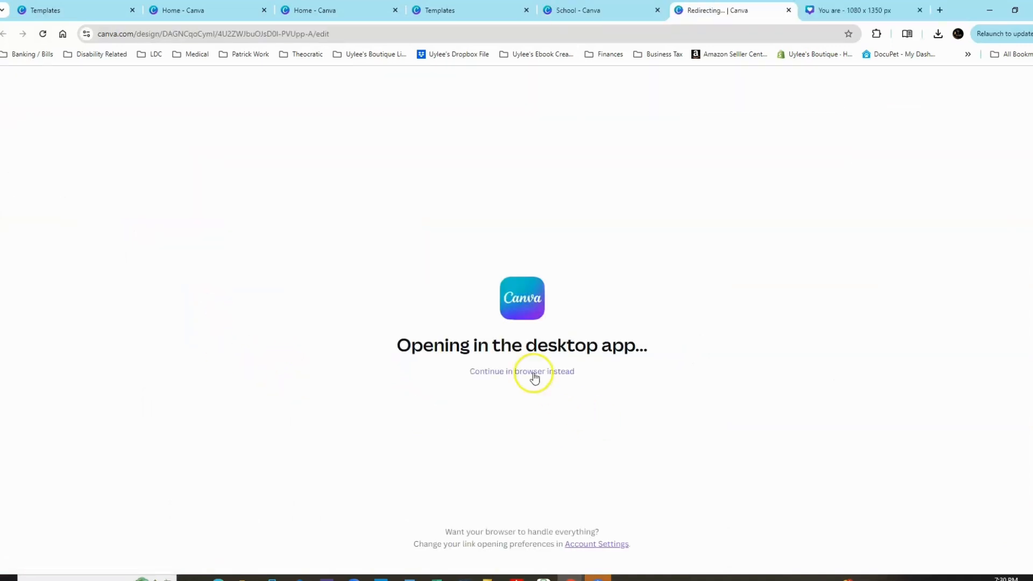
{"action": "left_click", "coordinate": [528, 373]}
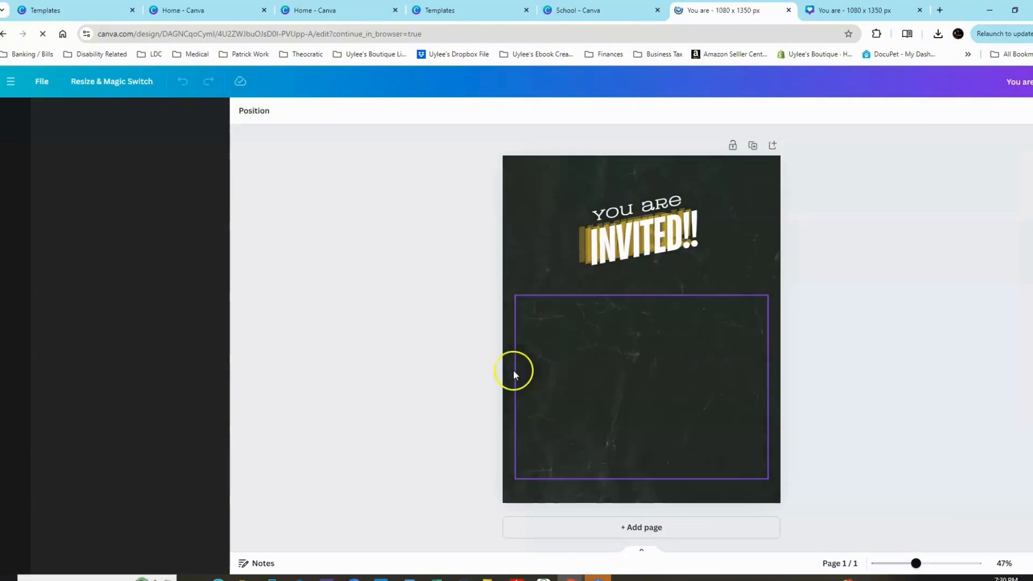
{"action": "left_click", "coordinate": [788, 10]}
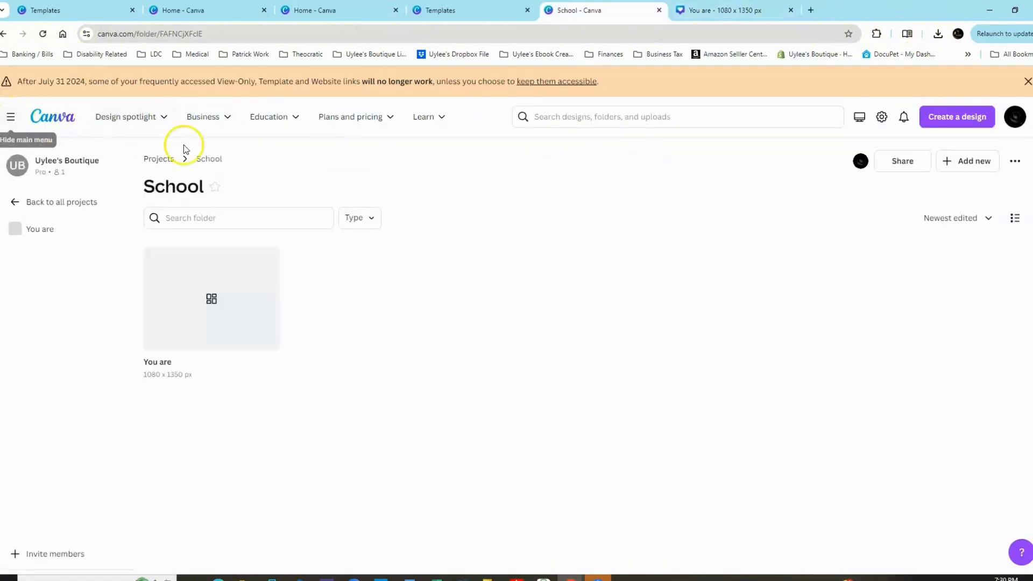
Leave the School folder for the Projects overview and go to the home page with the main menu shown.
{"action": "left_click", "coordinate": [13, 120]}
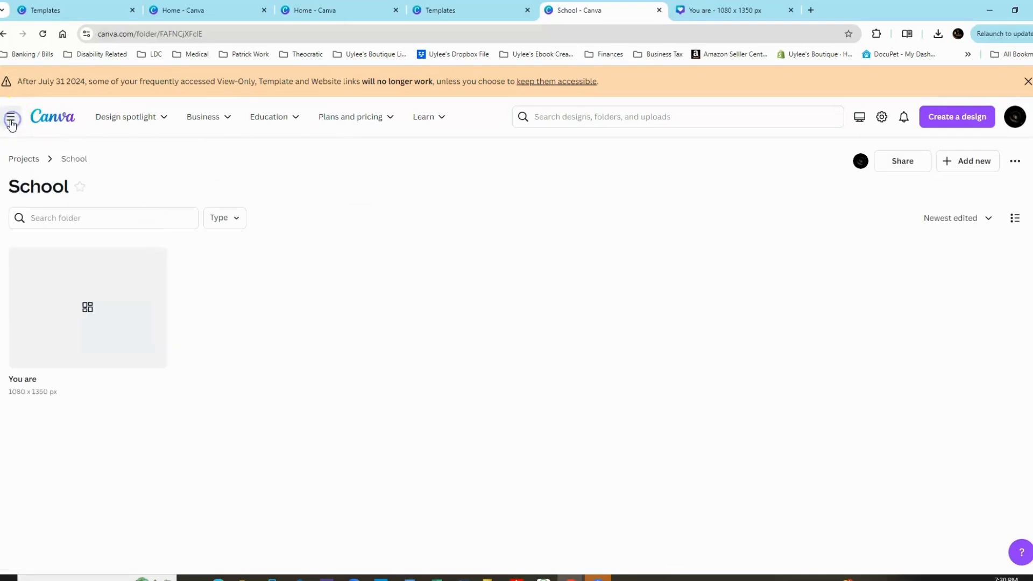
{"action": "left_click", "coordinate": [23, 159]}
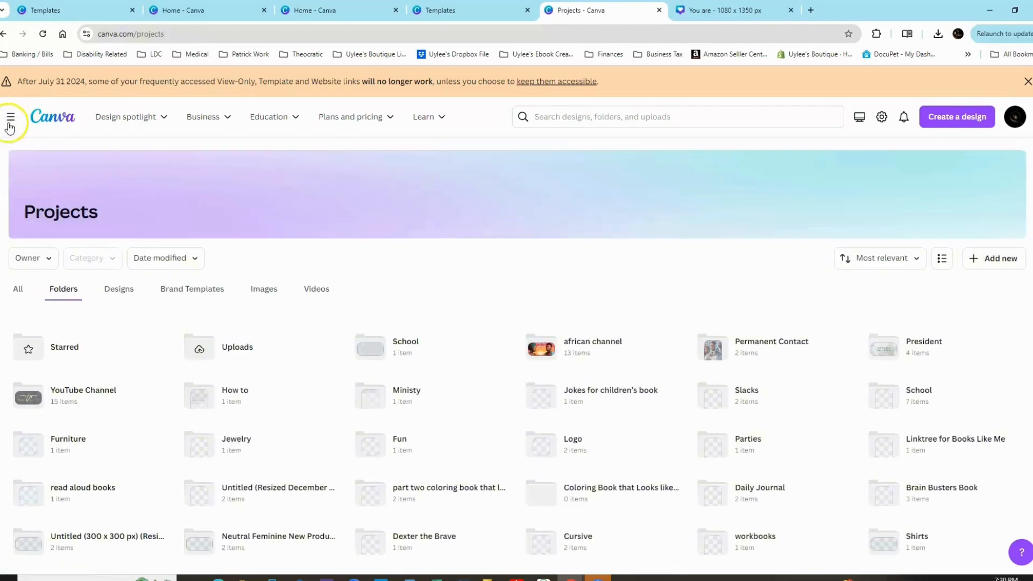
{"action": "left_click", "coordinate": [10, 120]}
{"action": "left_click", "coordinate": [19, 201]}
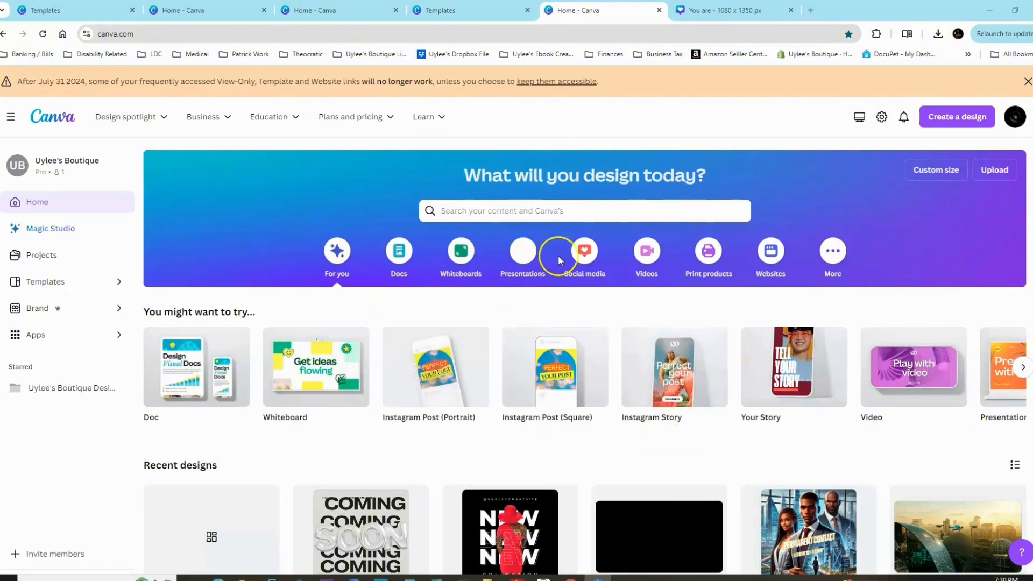
Examine the additional design types under "More" and their templates, from infographics and photo collages to graphs and book covers.
{"action": "left_click", "coordinate": [834, 254]}
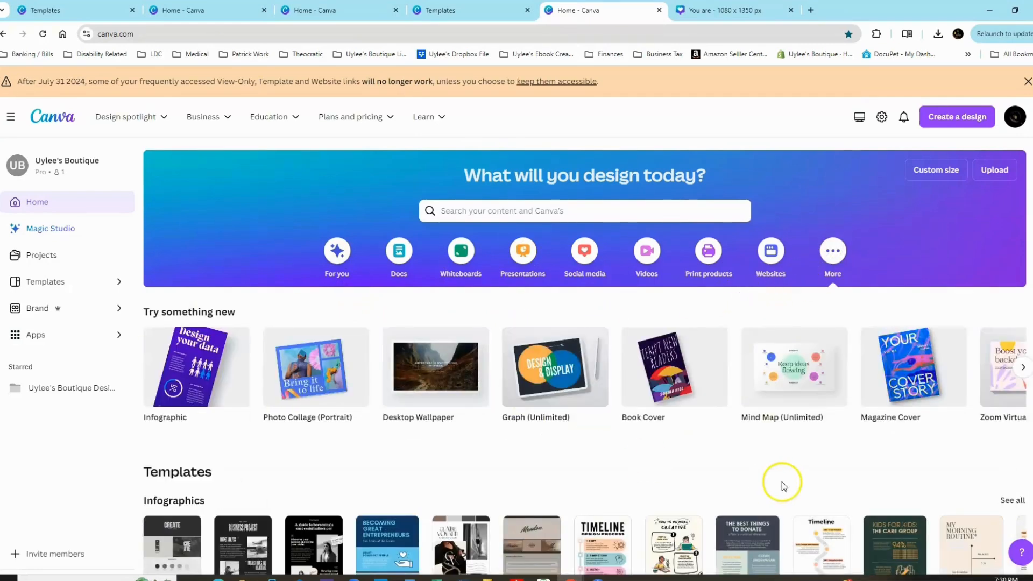
{"action": "left_click", "coordinate": [1016, 368]}
{"action": "left_click", "coordinate": [1016, 368]}
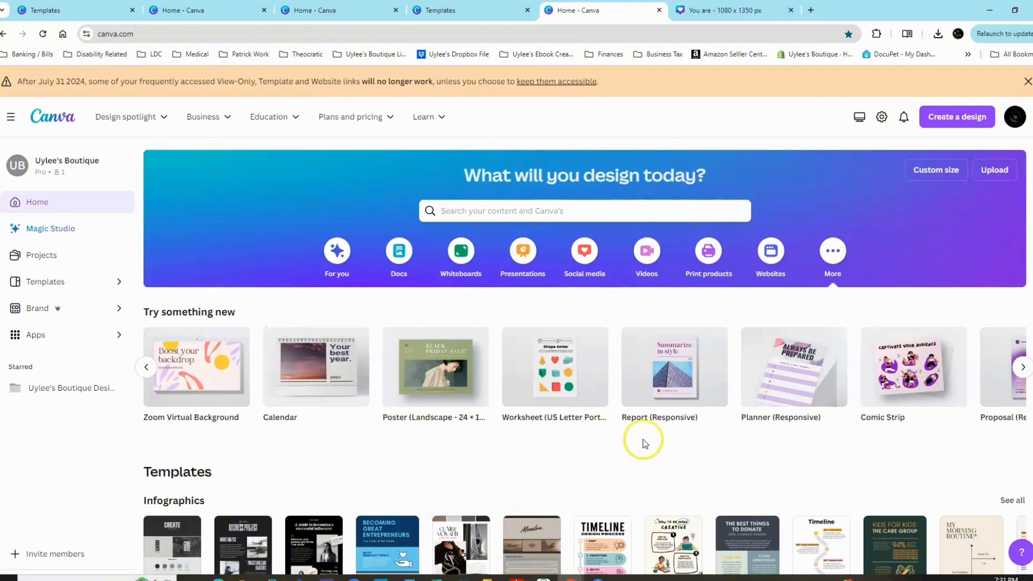
{"action": "scroll", "coordinate": [766, 412], "scroll_direction": "down", "scroll_amount": 4}
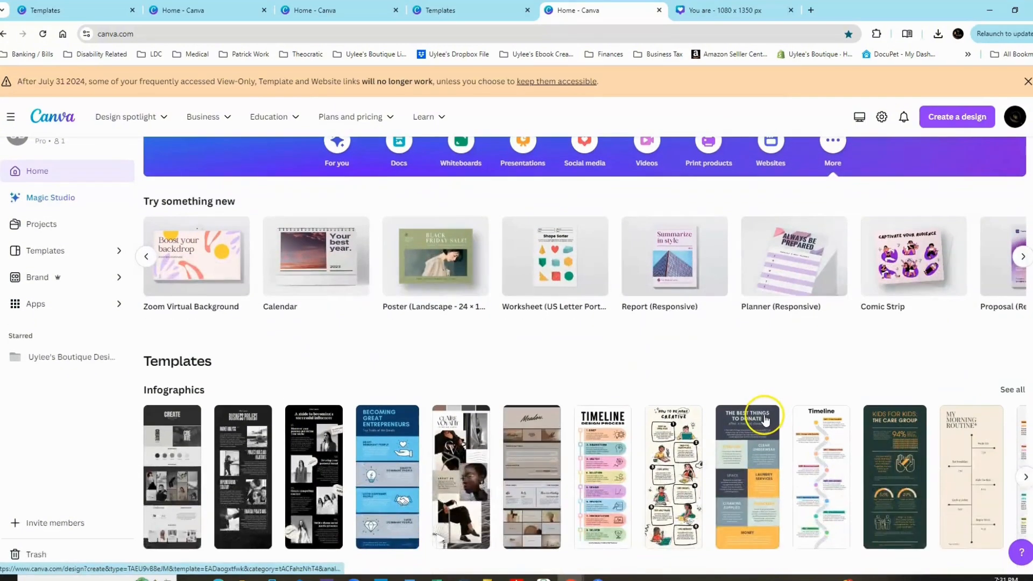
{"action": "scroll", "coordinate": [766, 420], "scroll_direction": "down", "scroll_amount": 4}
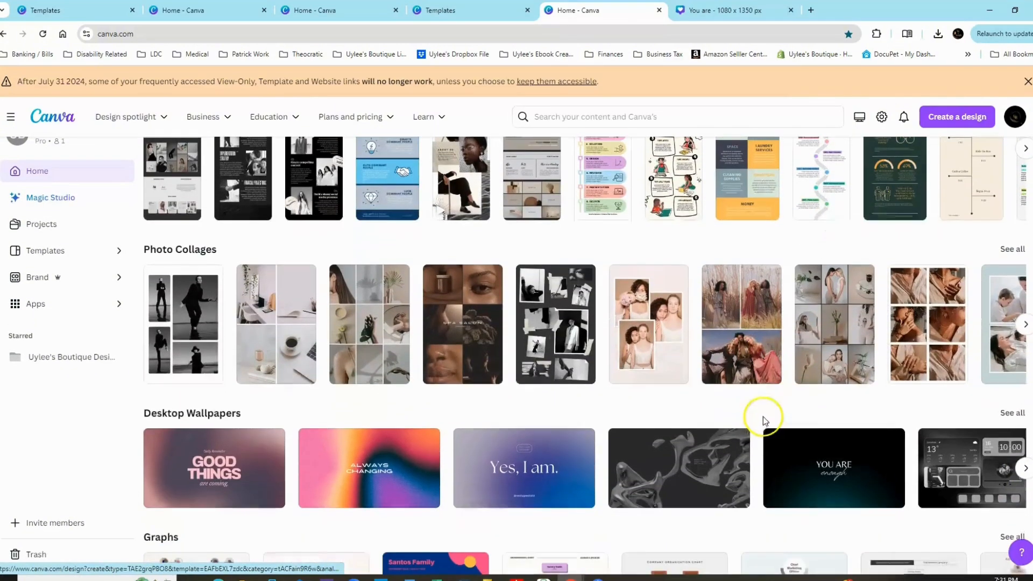
{"action": "scroll", "coordinate": [784, 433], "scroll_direction": "down", "scroll_amount": 4}
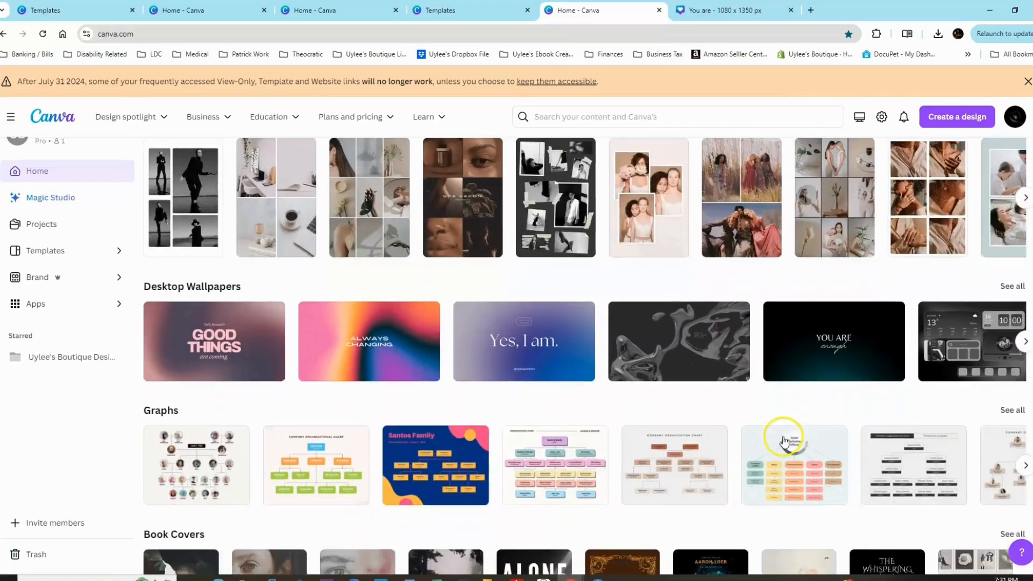
{"action": "scroll", "coordinate": [783, 437], "scroll_direction": "down", "scroll_amount": 1}
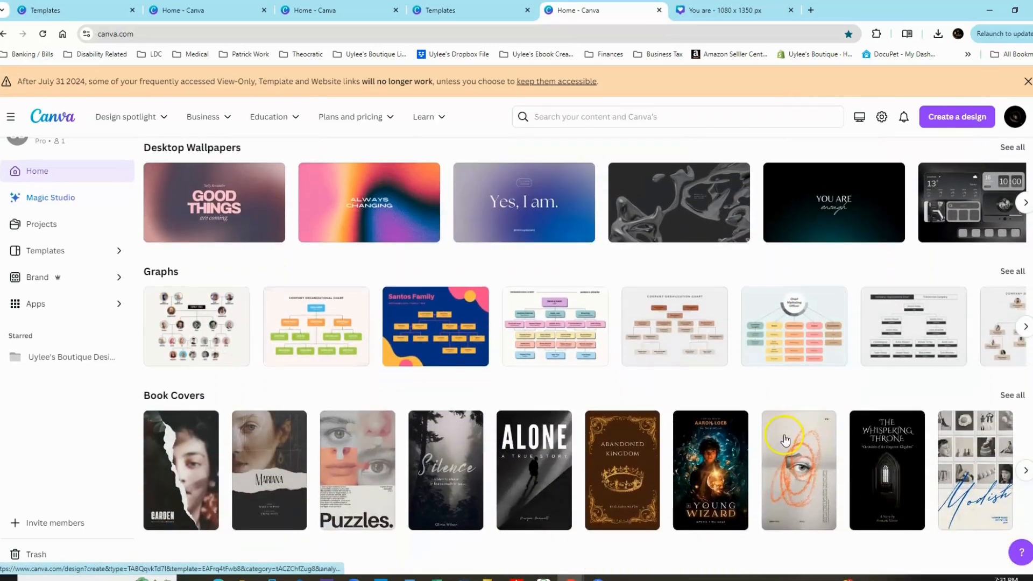
{"action": "scroll", "coordinate": [754, 438], "scroll_direction": "up", "scroll_amount": 7}
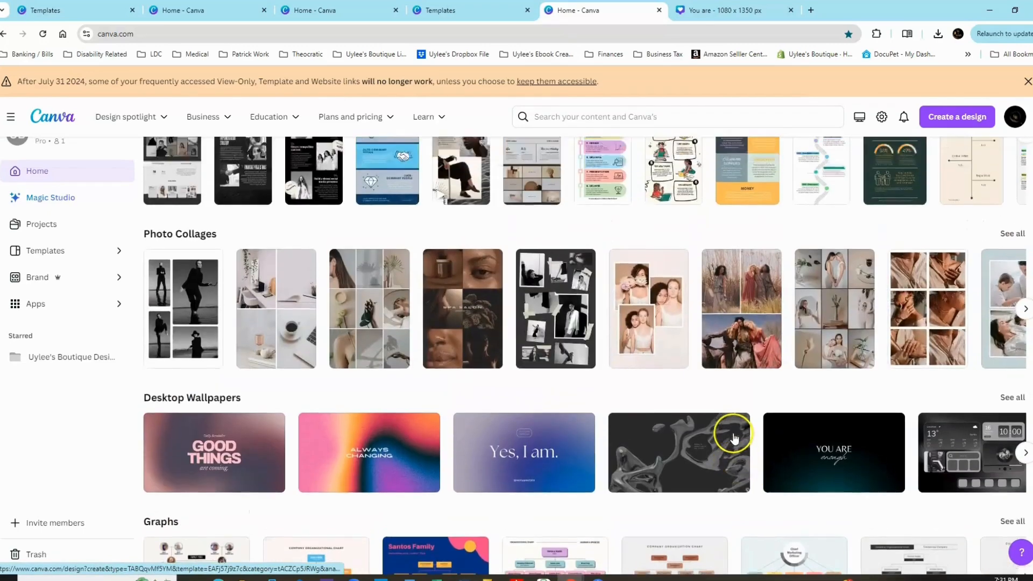
{"action": "scroll", "coordinate": [731, 438], "scroll_direction": "up", "scroll_amount": 6}
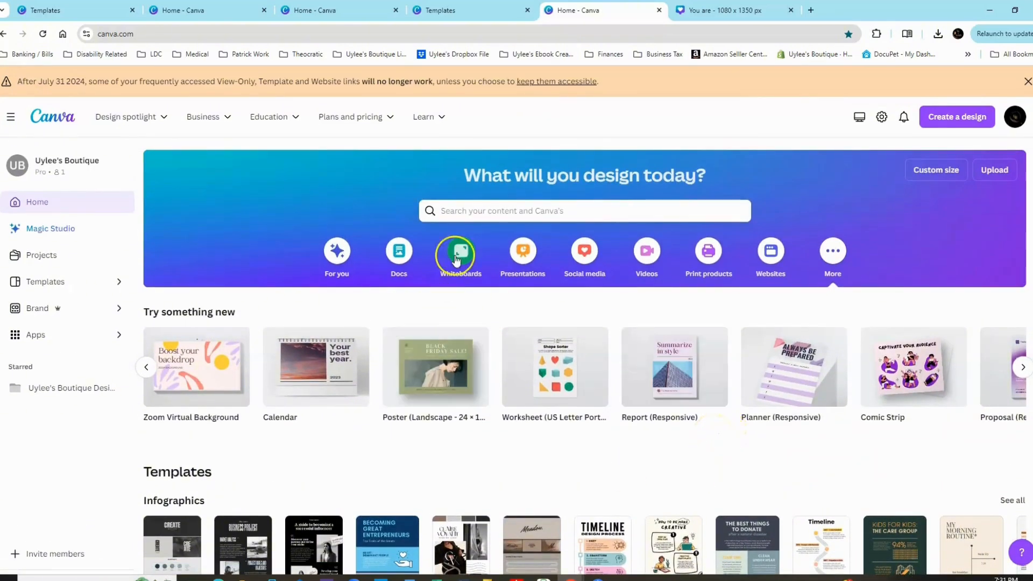
{"action": "mouse_move", "coordinate": [716, 345]}
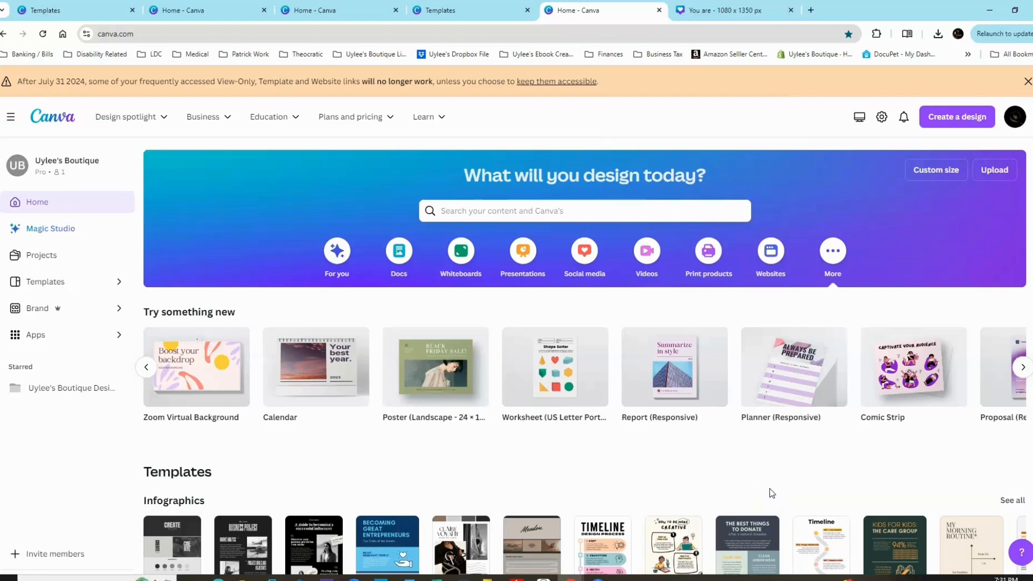
{"action": "scroll", "coordinate": [748, 426], "scroll_direction": "down", "scroll_amount": 2}
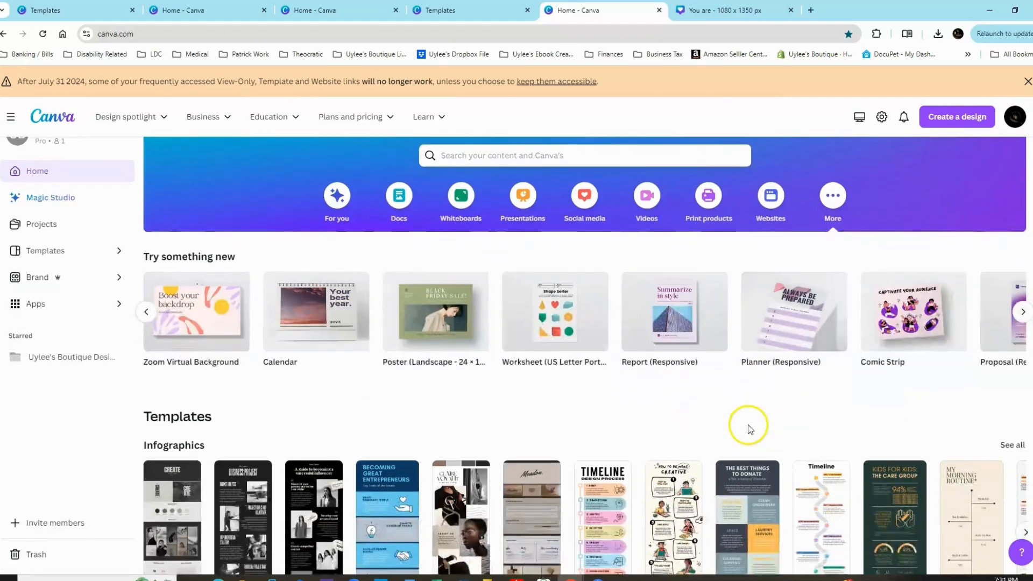
{"action": "scroll", "coordinate": [749, 426], "scroll_direction": "up", "scroll_amount": 2}
Examine the print products on the home page, including the marketing and gift items and the business card, invitation, flyer and brochure templates.
{"action": "left_click", "coordinate": [707, 254]}
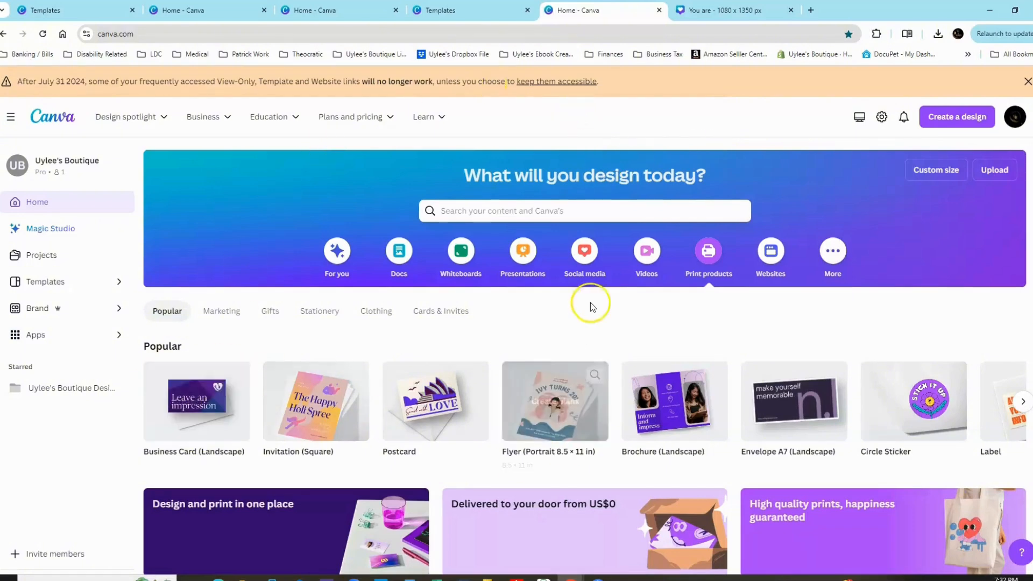
{"action": "scroll", "coordinate": [783, 378], "scroll_direction": "down", "scroll_amount": 10}
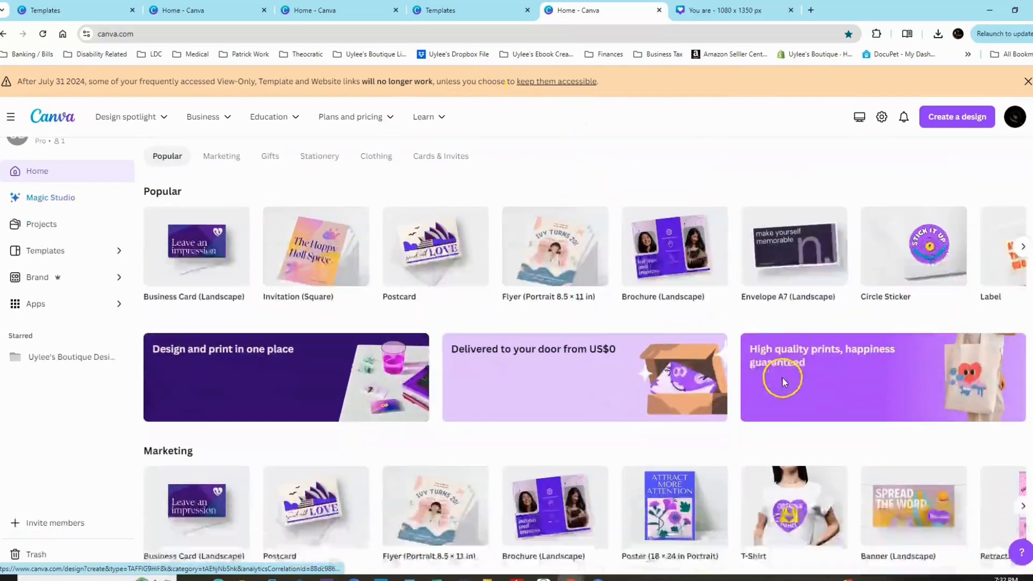
{"action": "scroll", "coordinate": [785, 383], "scroll_direction": "down", "scroll_amount": 14}
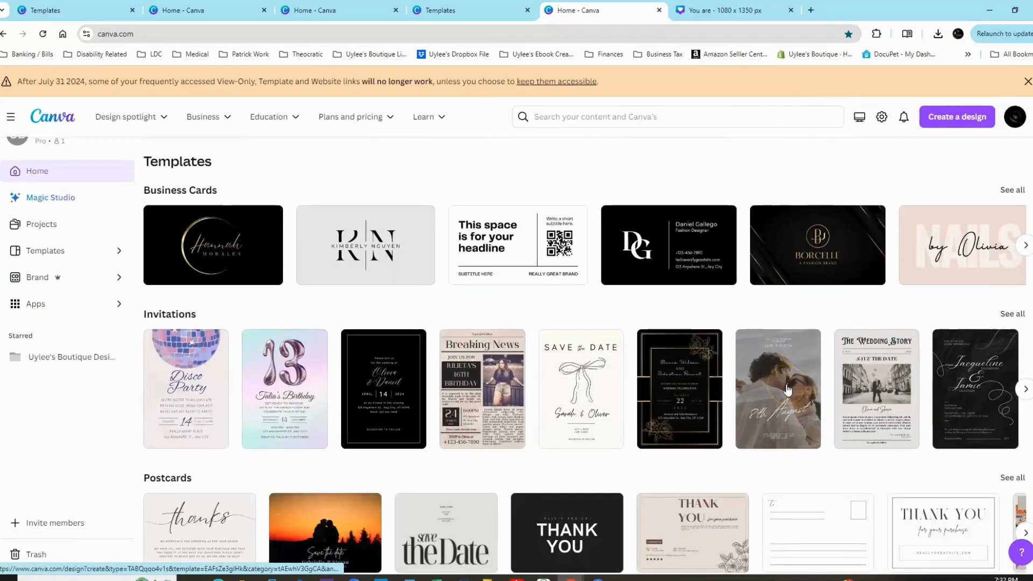
{"action": "scroll", "coordinate": [748, 483], "scroll_direction": "down", "scroll_amount": 3}
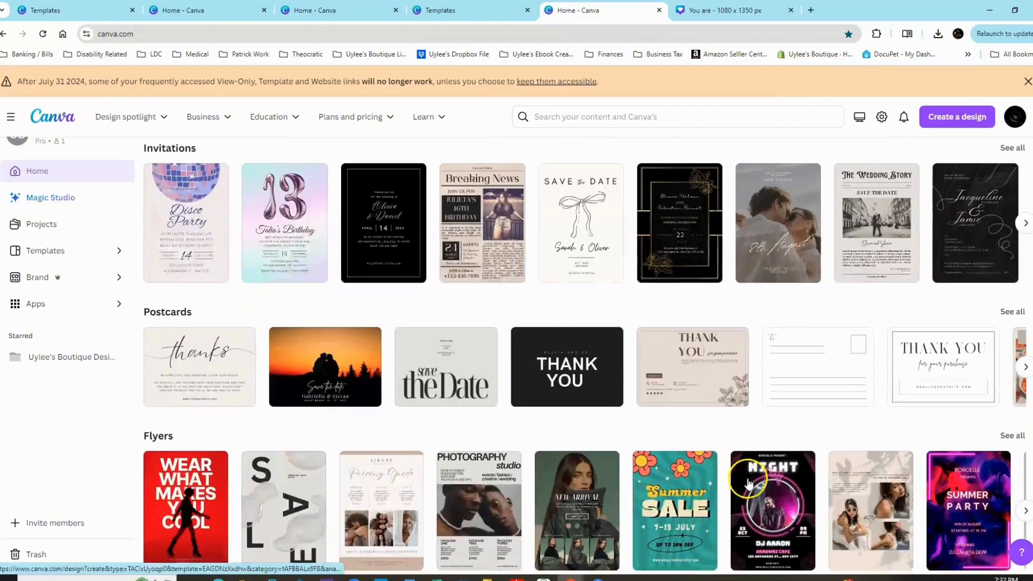
{"action": "scroll", "coordinate": [748, 483], "scroll_direction": "down", "scroll_amount": 3}
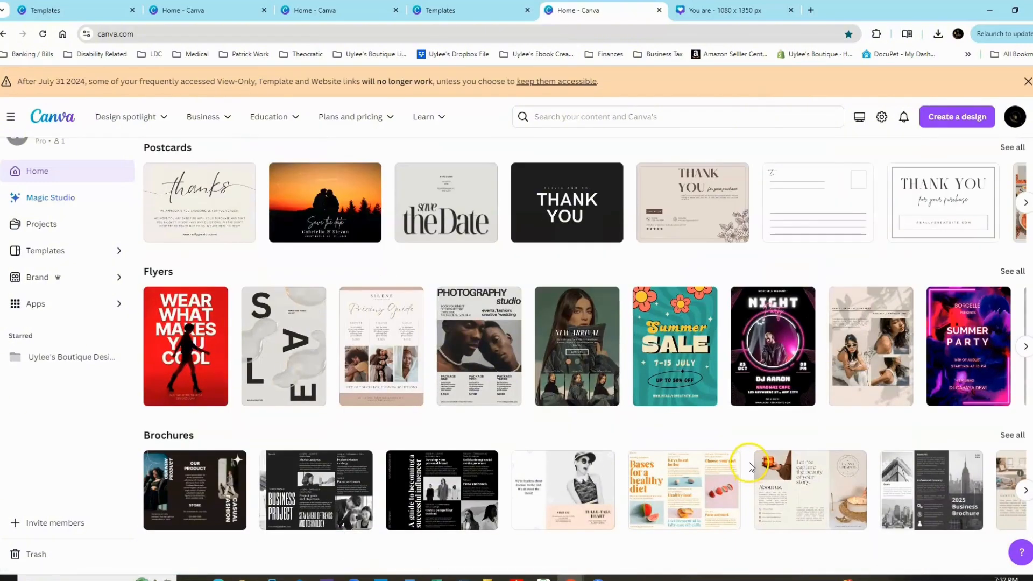
{"action": "scroll", "coordinate": [533, 414], "scroll_direction": "up", "scroll_amount": 4}
{"action": "scroll", "coordinate": [531, 413], "scroll_direction": "up", "scroll_amount": 20}
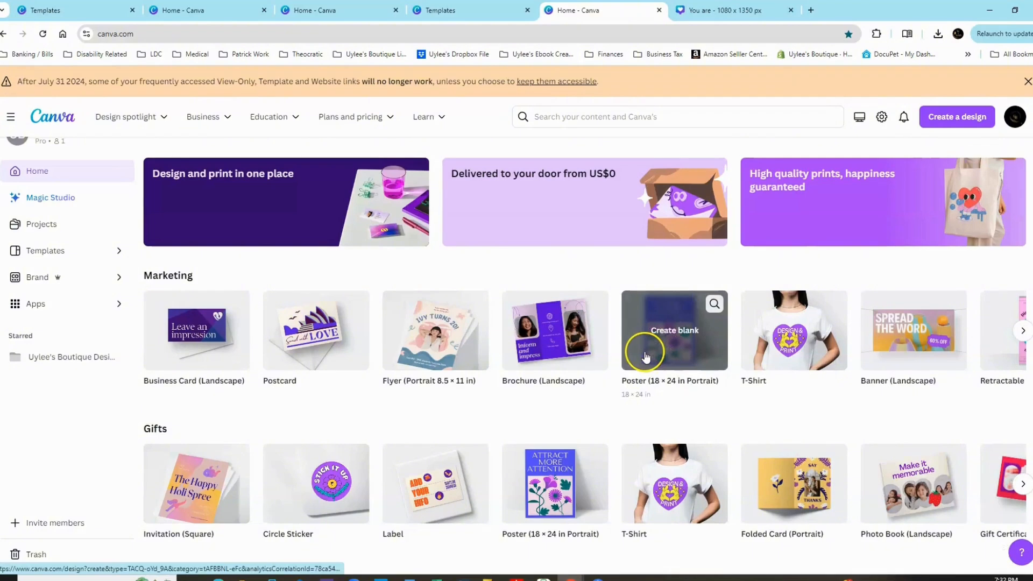
{"action": "mouse_move", "coordinate": [622, 388]}
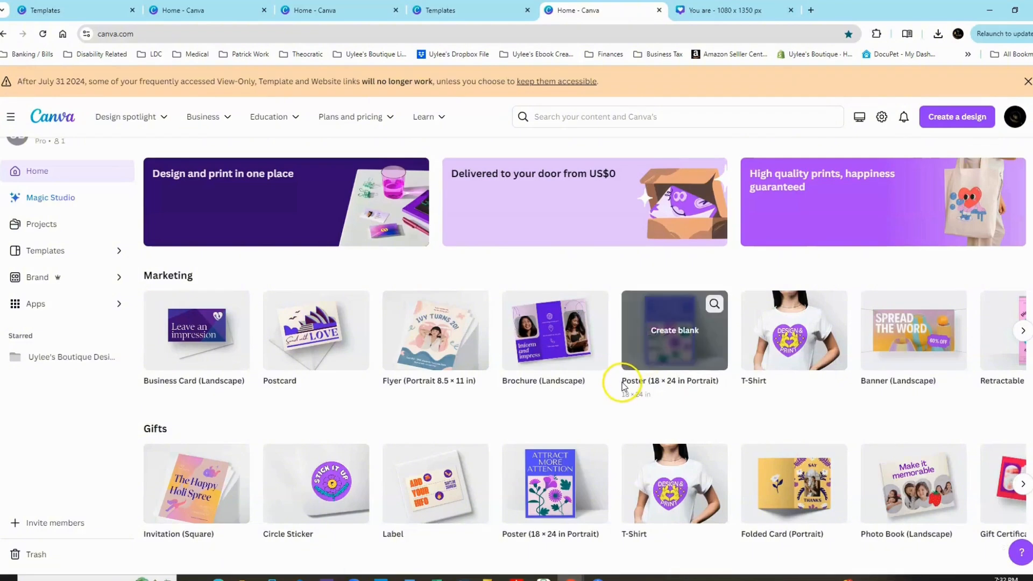
{"action": "scroll", "coordinate": [595, 350], "scroll_direction": "down", "scroll_amount": 2}
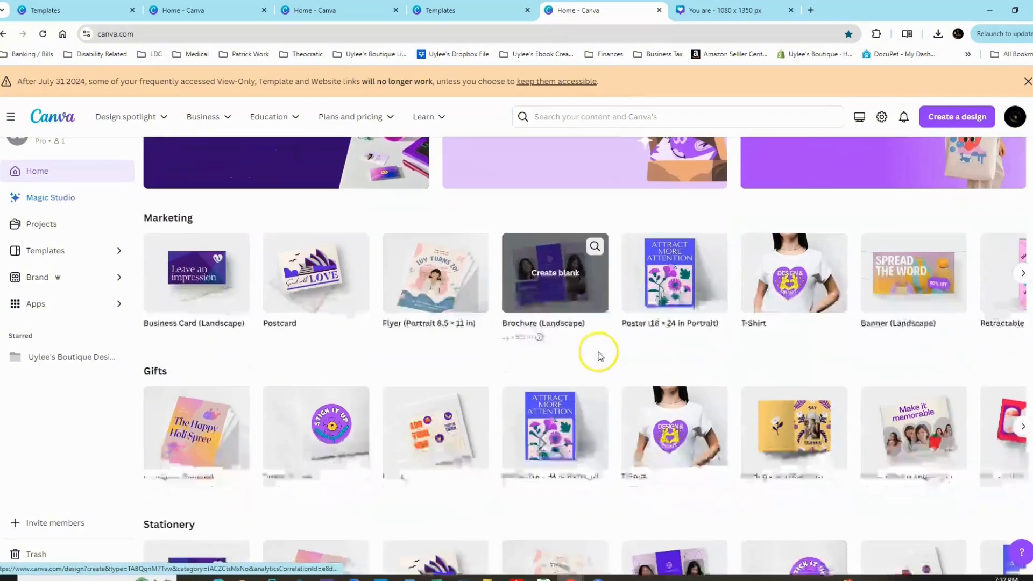